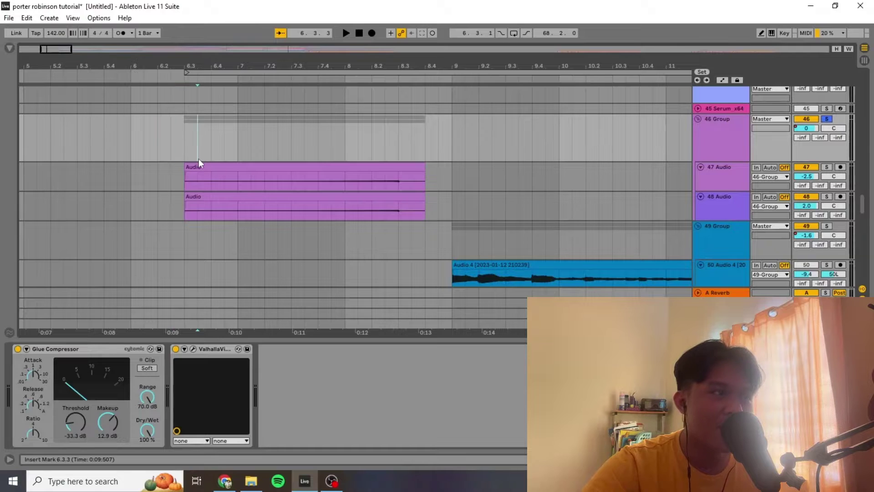
Step: Make the 47 Audio and 48 Audio tracks taller and play the soloed 46 Group from 6.3.1
drag(728, 221, 733, 250)
key(space)
drag(725, 192, 722, 223)
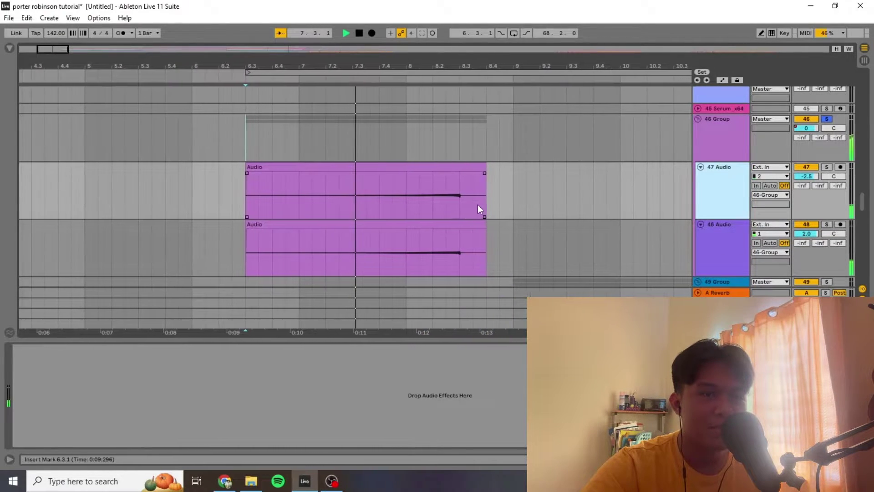
click(392, 191)
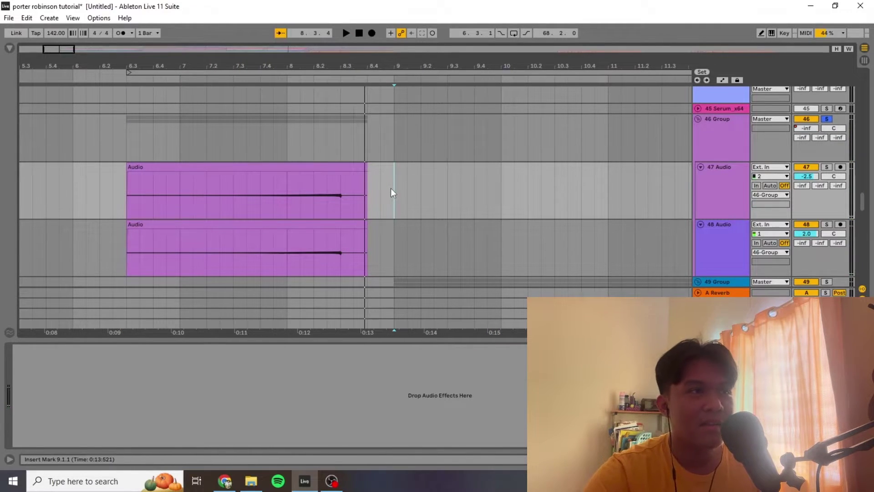
Step: Open the Kontakt instrument window on track 30 and reposition it to show the Softify Piano settings
scroll(350, 192, down, 5)
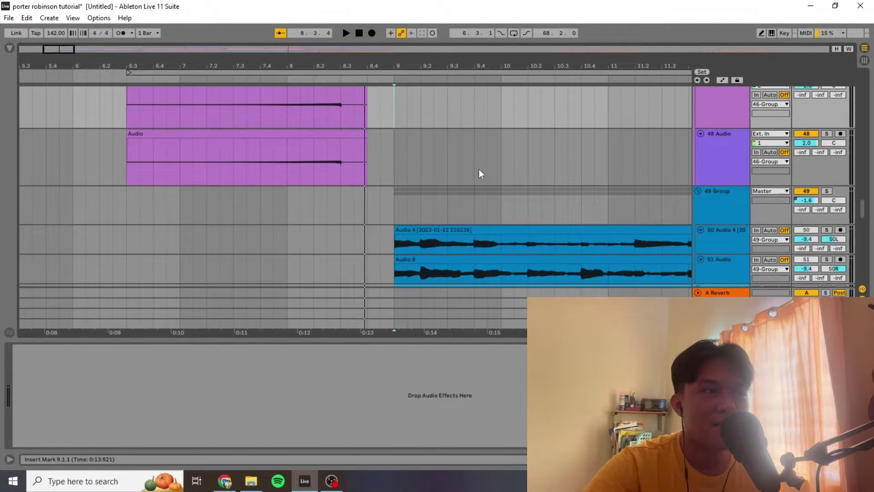
scroll(361, 207, up, 3)
click(384, 208)
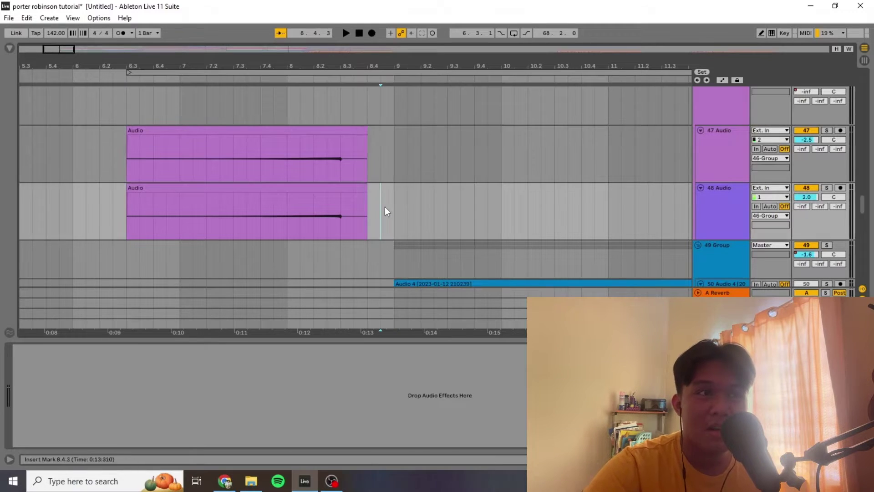
scroll(384, 207, up, 3)
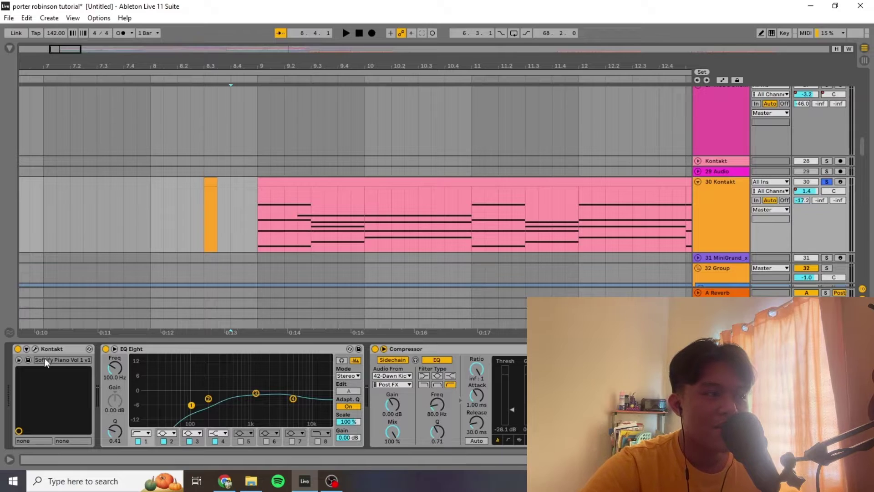
click(35, 349)
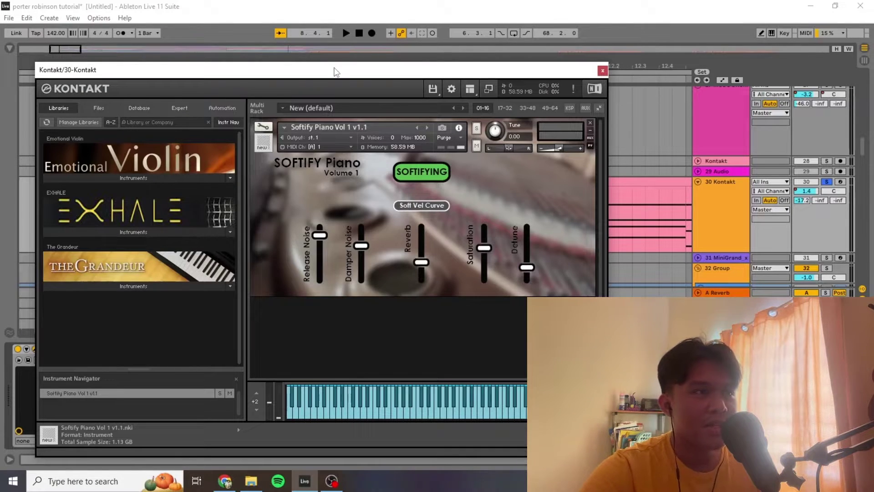
drag(335, 71, 331, 54)
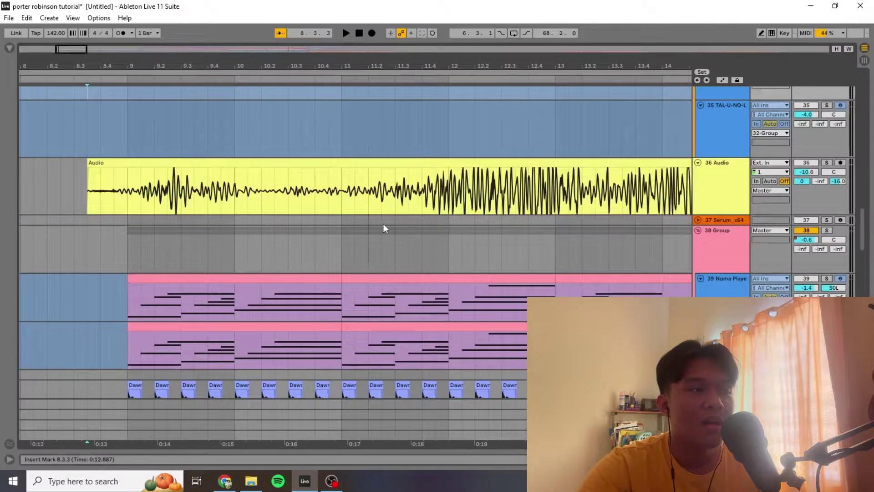
Step: Solo the 42 Dawn Kick 4 track alongside the 30 Kontakt track and play both from 8.2.3
scroll(64, 225, down, 5)
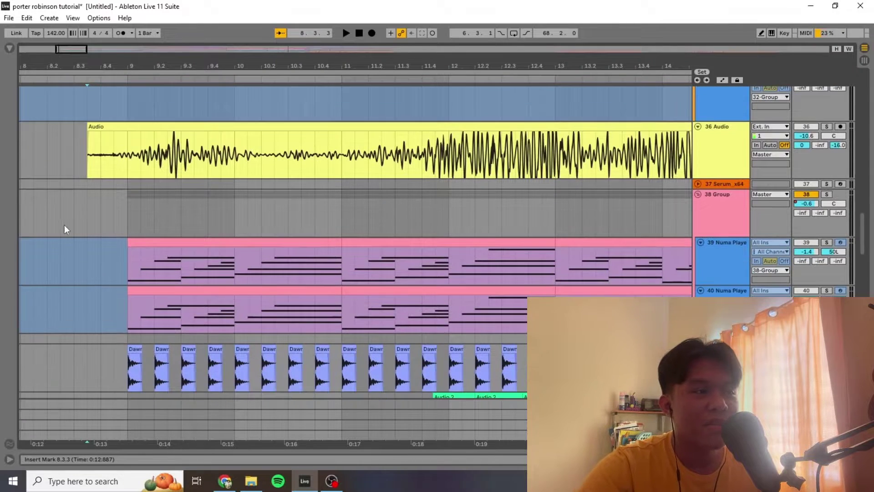
click(67, 228)
click(827, 240)
key(space)
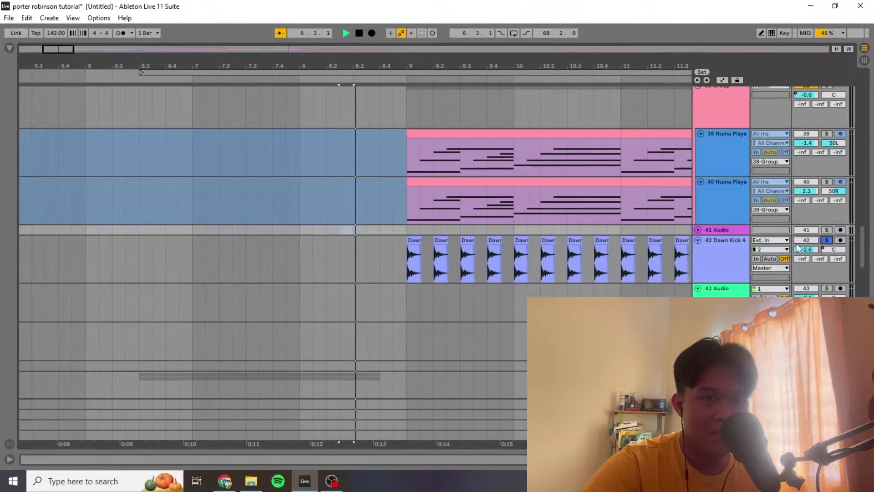
scroll(732, 230, up, 3)
scroll(732, 227, up, 8)
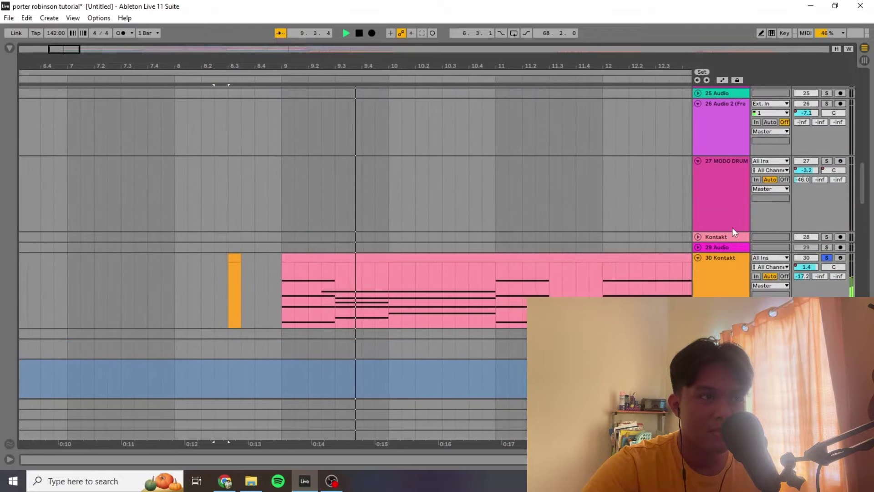
scroll(732, 228, down, 9)
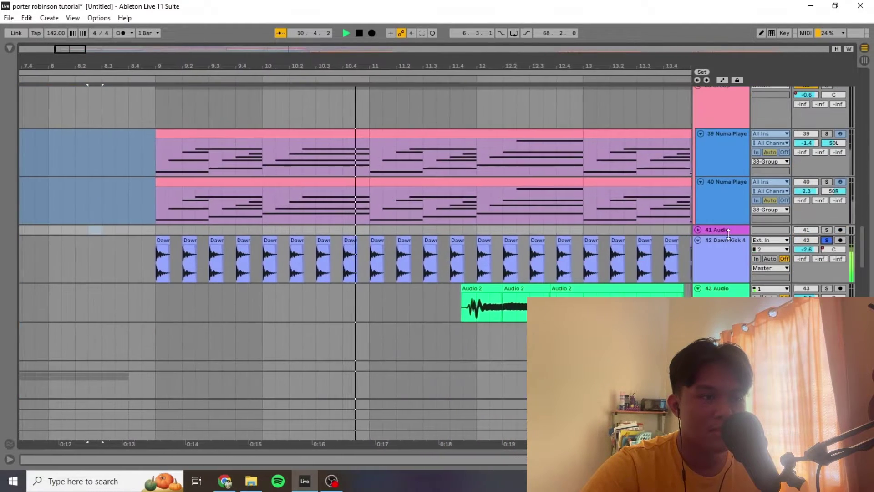
scroll(611, 234, up, 1)
key(space)
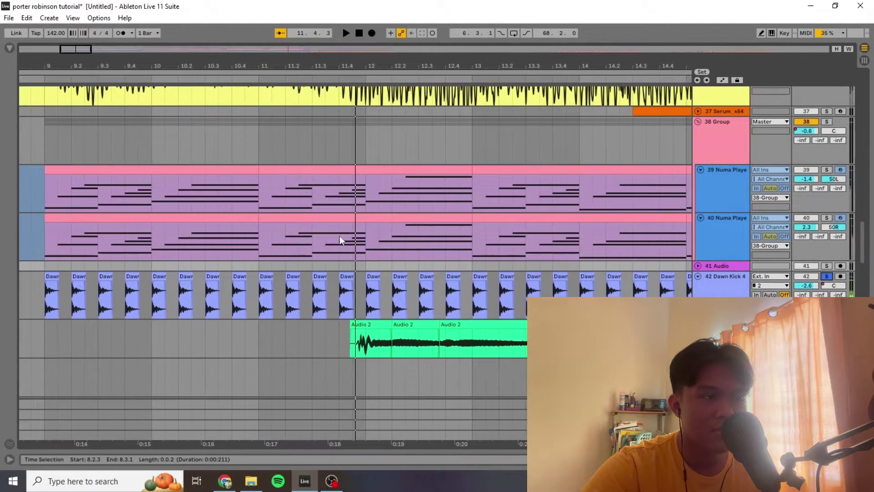
Step: Select the stretch of Dawn Kick 4 clips on track 42 from 8.4.3 to 24.1.1
click(124, 300)
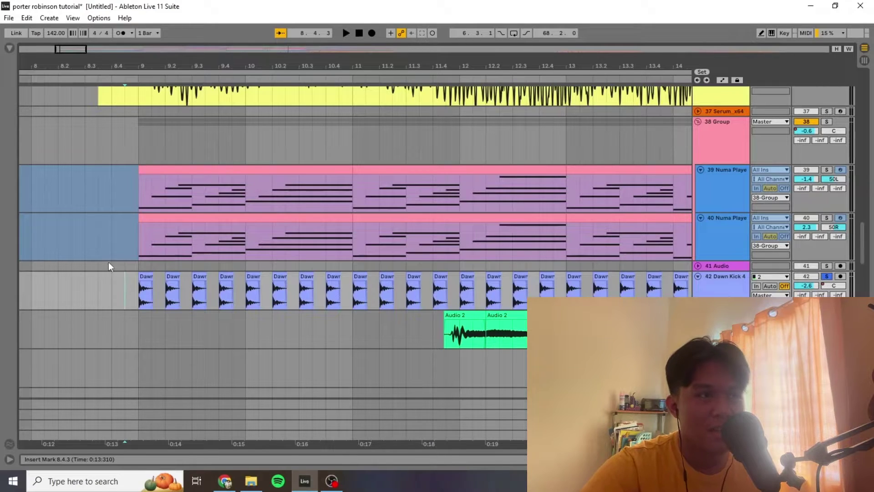
key(minus)
key(minus)
shift+click(542, 293)
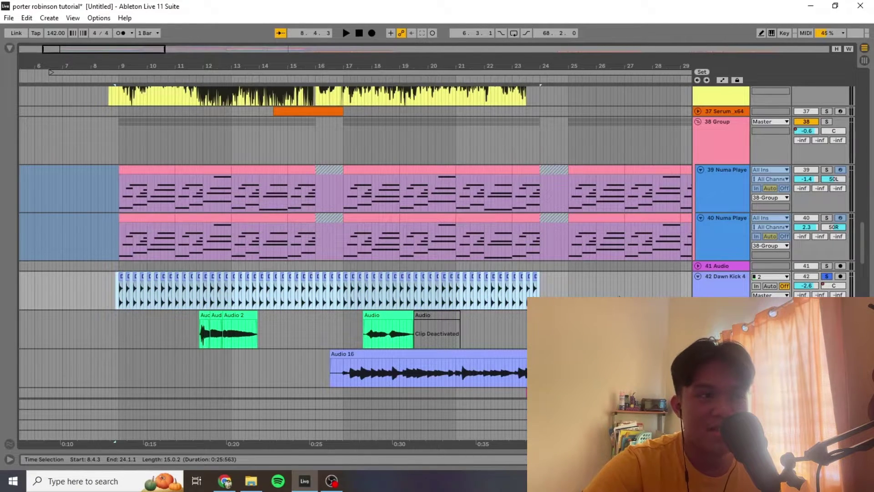
drag(620, 291, 127, 288)
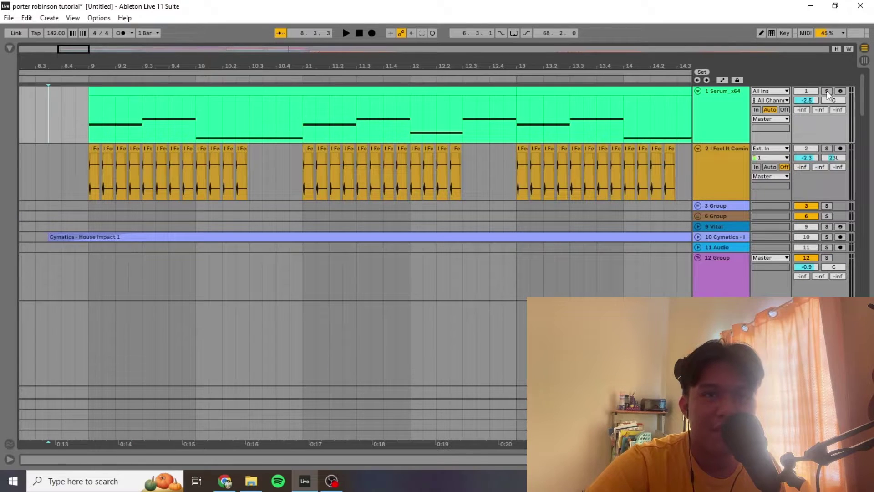
Step: Solo the 1 Serum track and play its bass line from 8.3.3
click(827, 91)
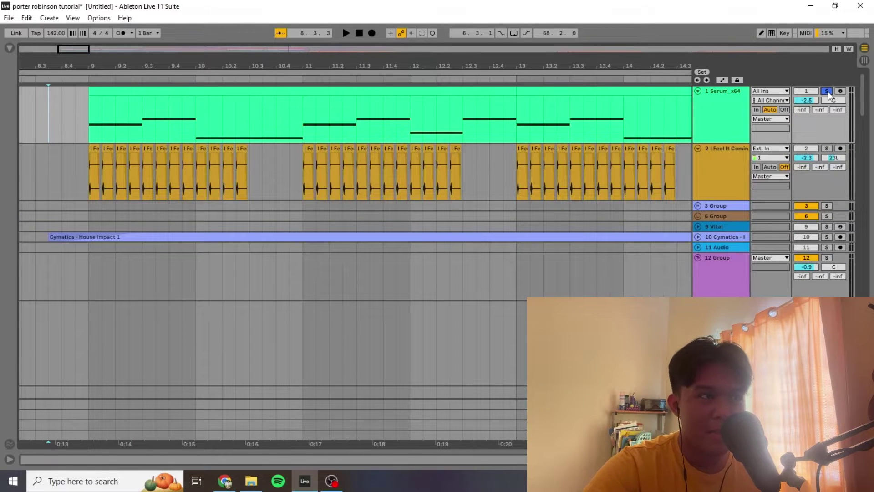
key(space)
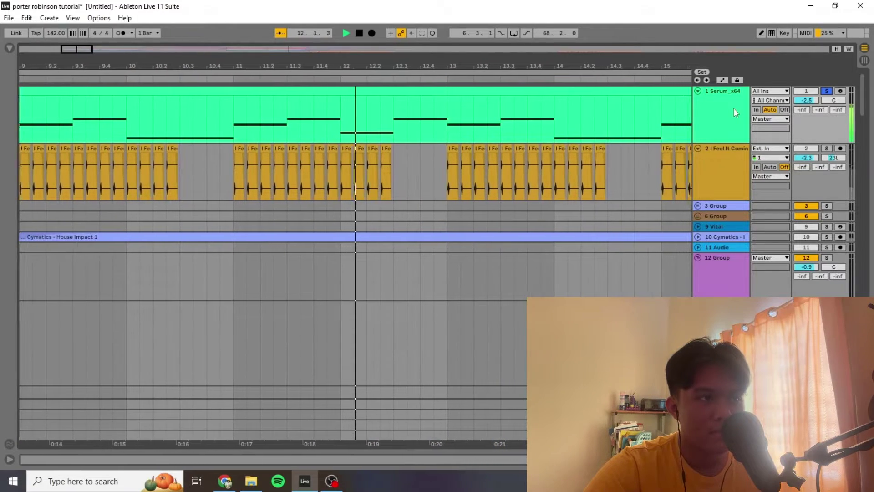
key(space)
Step: Play the fill in the Serum bass line at bar 16 and stop playback
click(622, 123)
scroll(501, 127, right, 3)
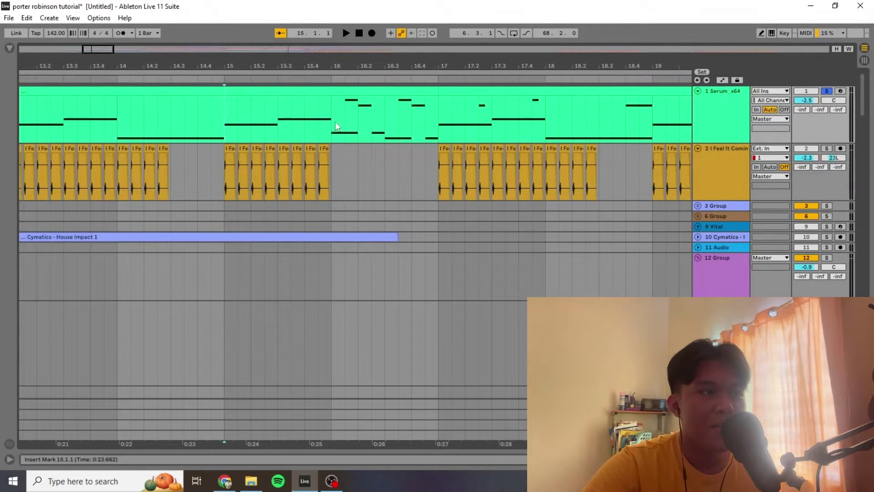
click(333, 122)
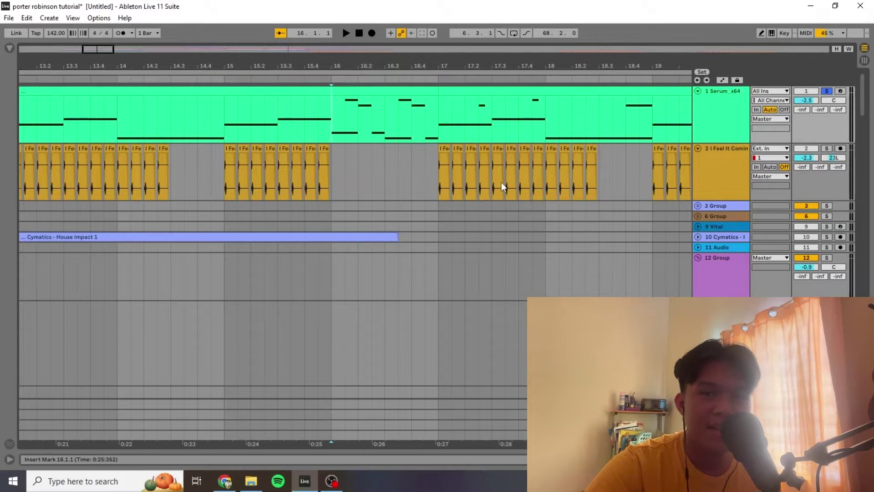
key(space)
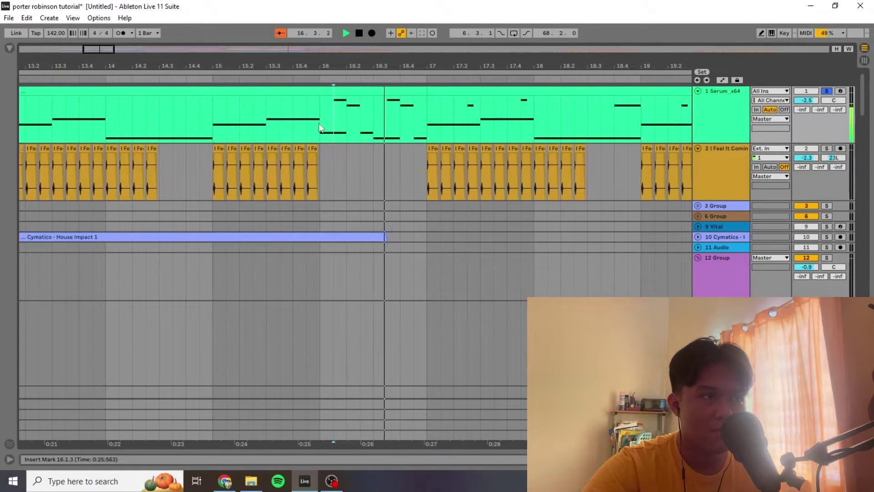
click(319, 125)
key(space)
key(shift+Tab)
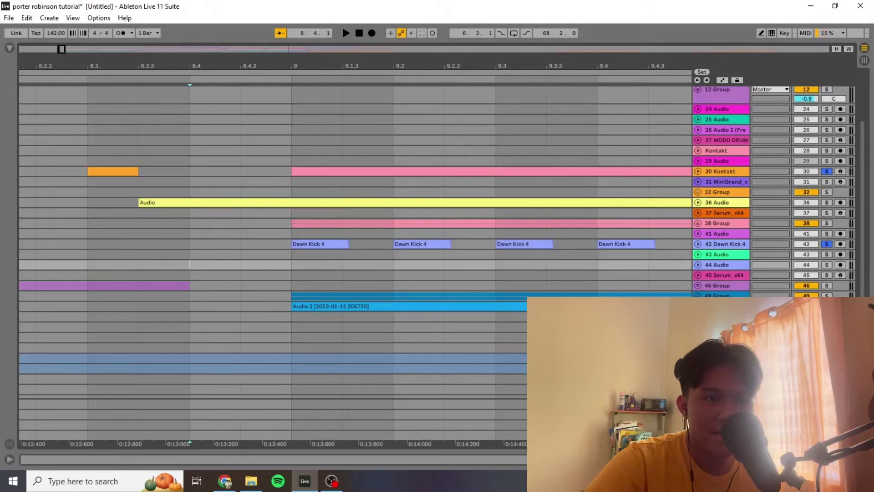
Step: Unfold and solo 49 Group and play its two panned audio tracks from 8.4.3
click(698, 295)
scroll(795, 229, down, 3)
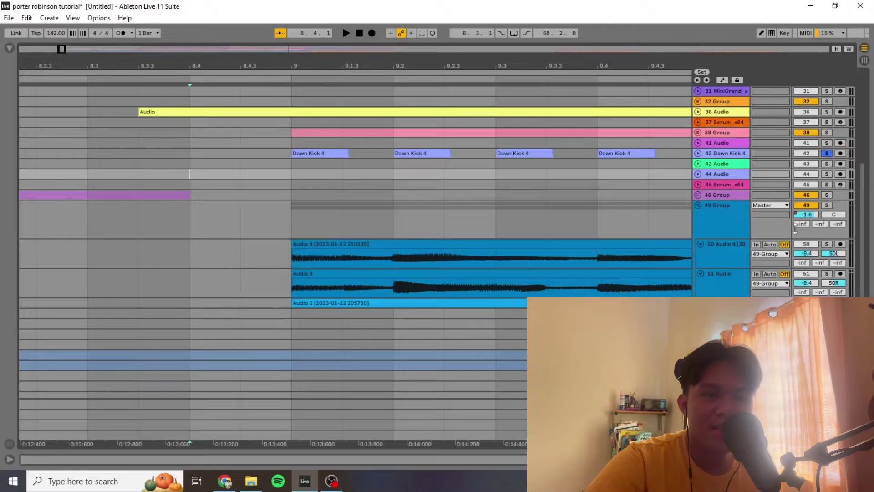
click(826, 205)
click(248, 211)
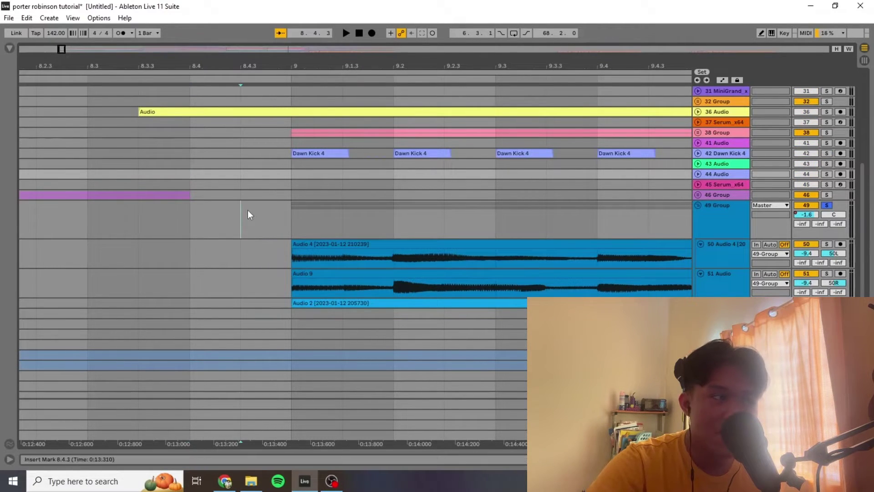
key(space)
key(minus)
key(minus)
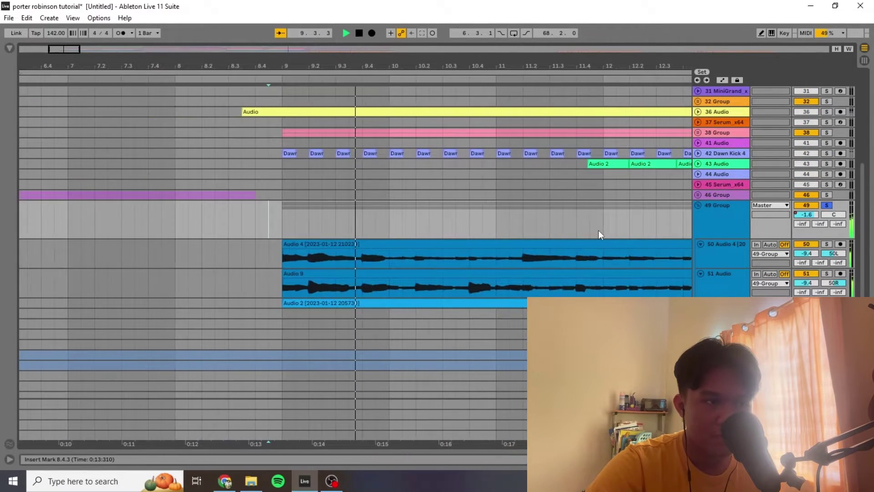
Step: Show the device chain of 49 Group during playback and stop playback
double_click(710, 219)
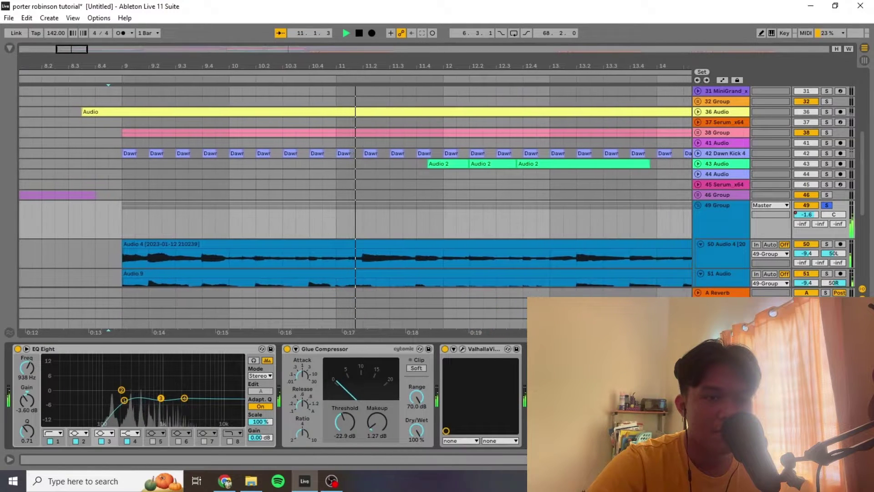
scroll(389, 214, down, 3)
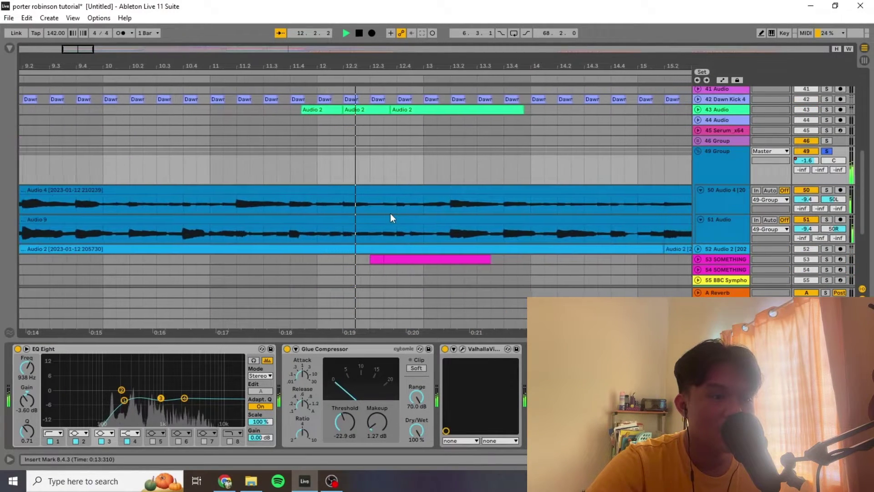
key(space)
scroll(389, 213, left, 3)
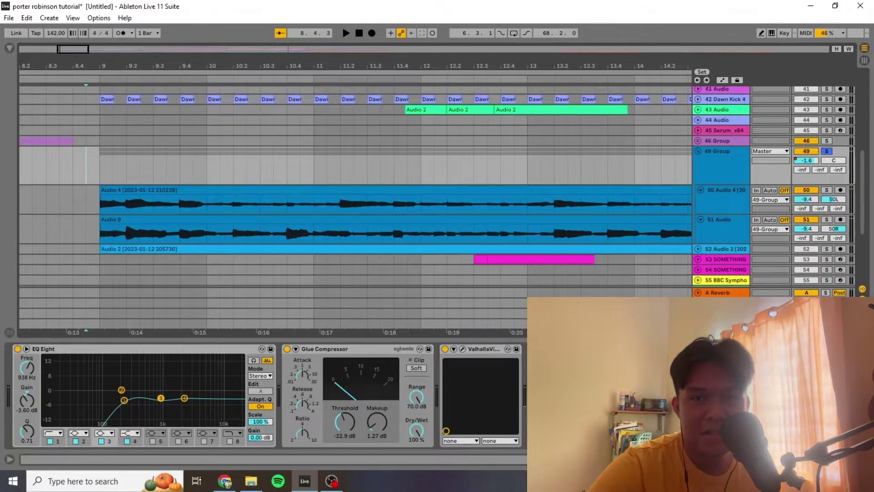
Step: Solo the 52 Audio 2 track in place of 49 Group and play it from 8.4.3
scroll(266, 274, down, 3)
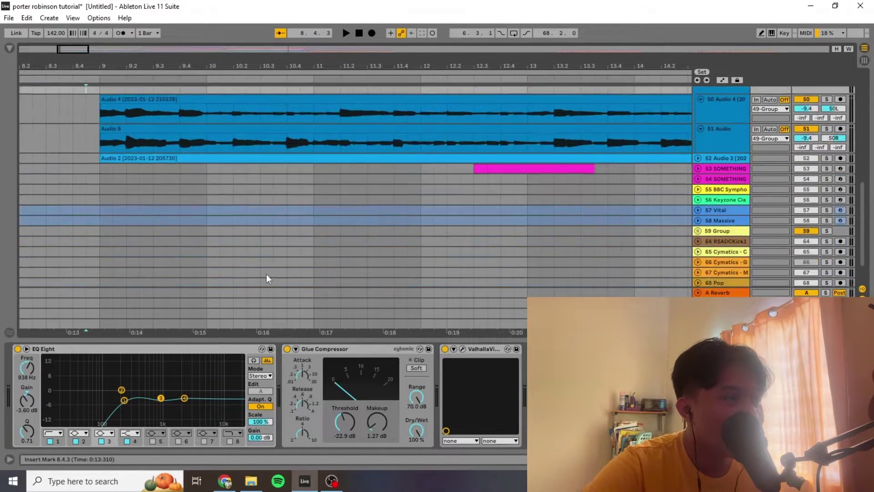
scroll(69, 247, up, 1)
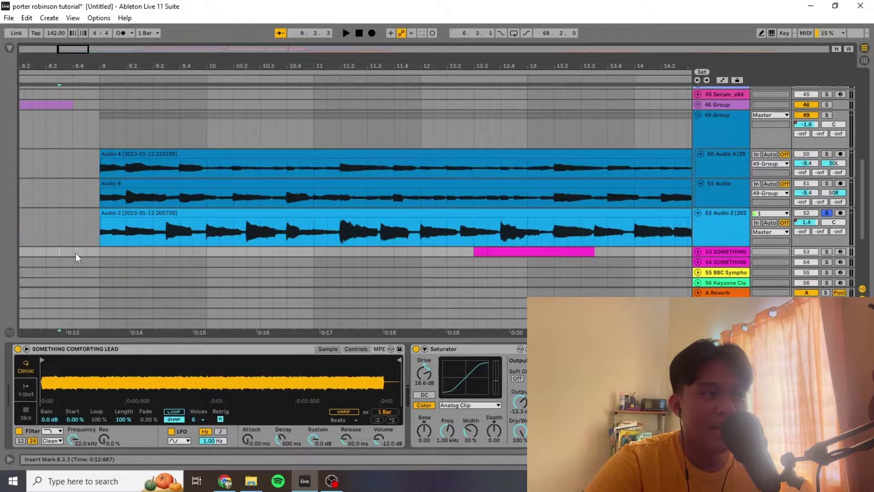
click(84, 243)
key(space)
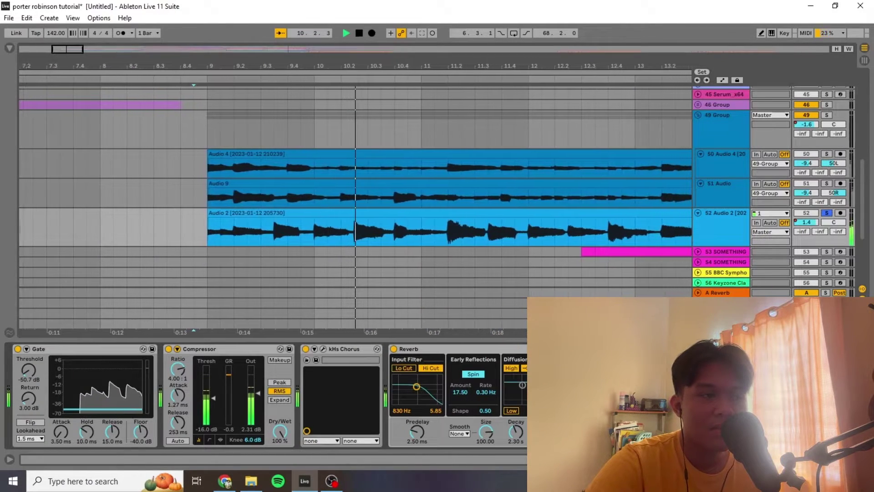
Step: Look through the effects chain of track 52, stop playback and open the kHs Chorus plug-in window
scroll(267, 397, right, 4)
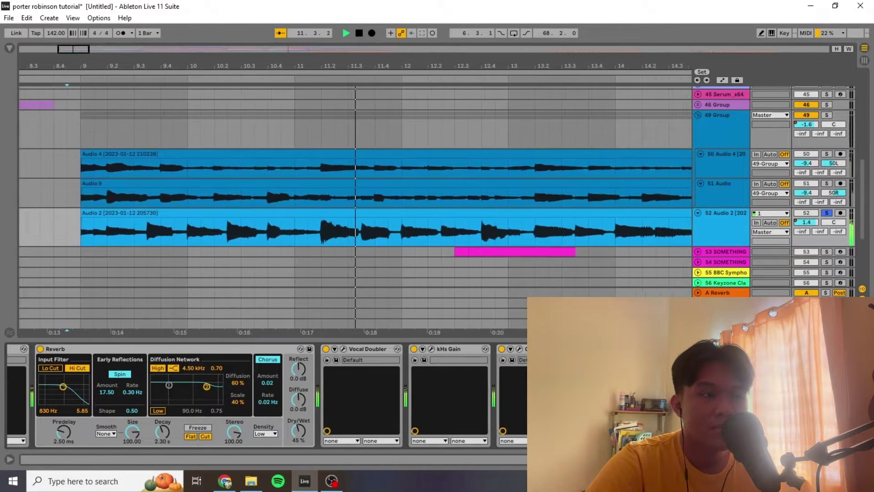
scroll(266, 397, left, 4)
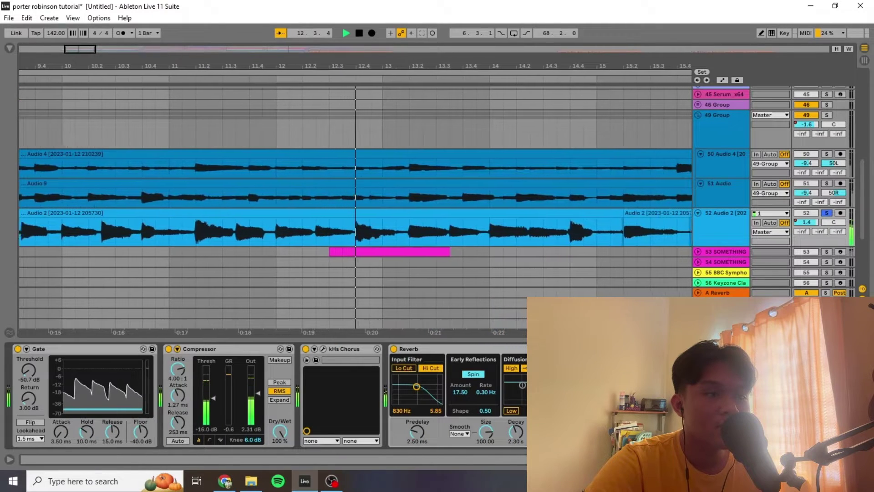
key(space)
scroll(288, 257, left, 5)
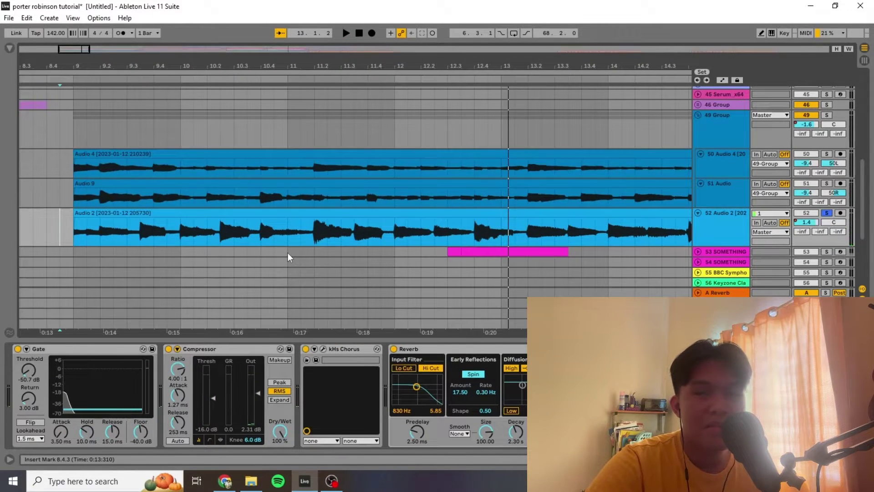
click(322, 349)
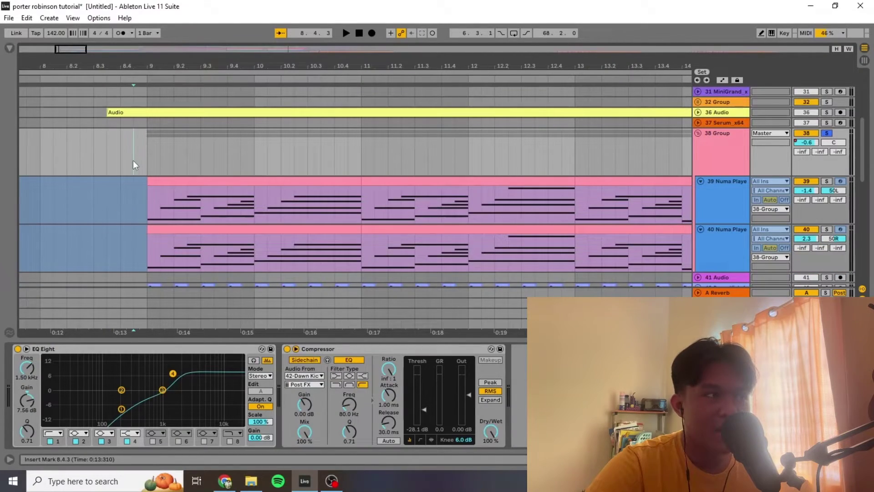
Step: Play the soloed 38 Group from 8.4.3, view the devices of track 40 and of the group, and stop playback
key(space)
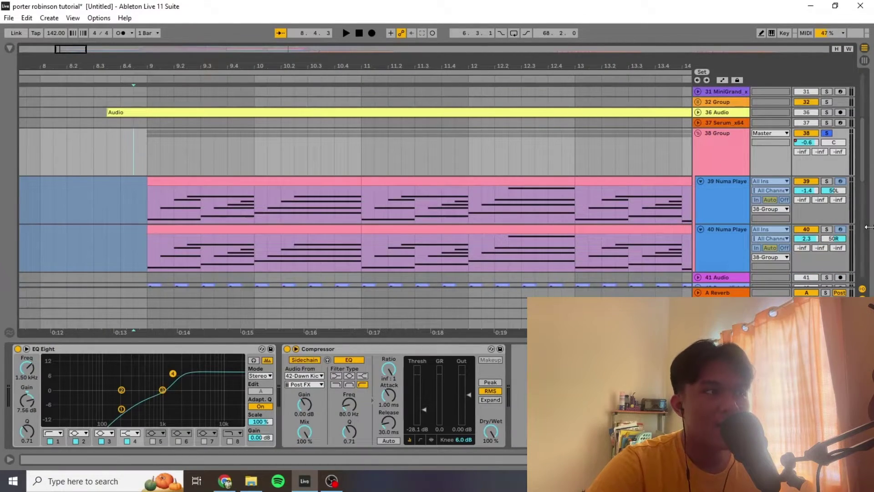
click(739, 245)
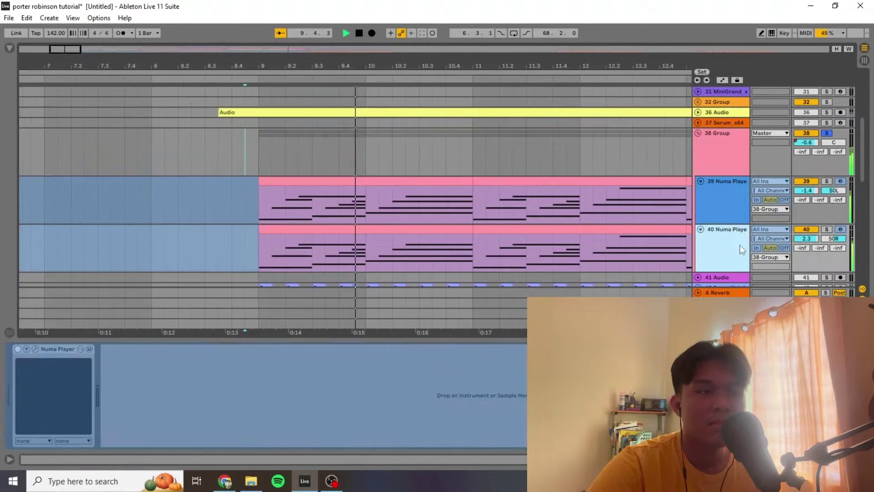
click(717, 147)
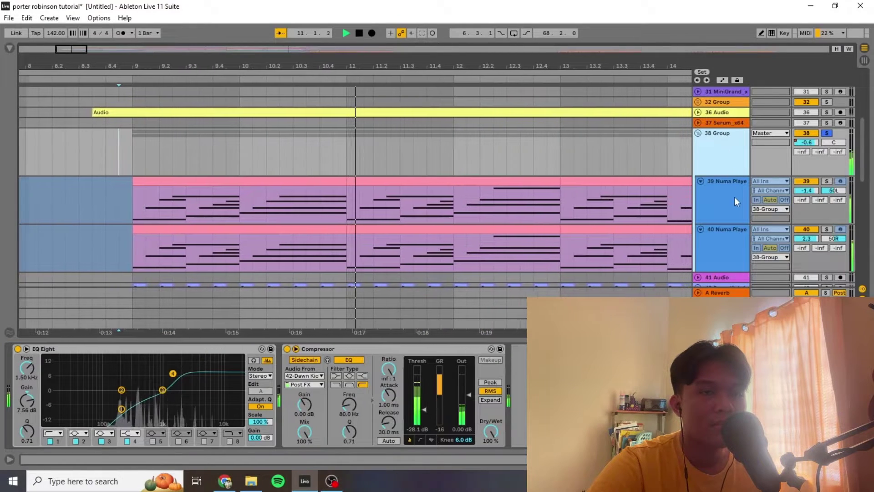
scroll(734, 197, up, 3)
scroll(633, 245, up, 3)
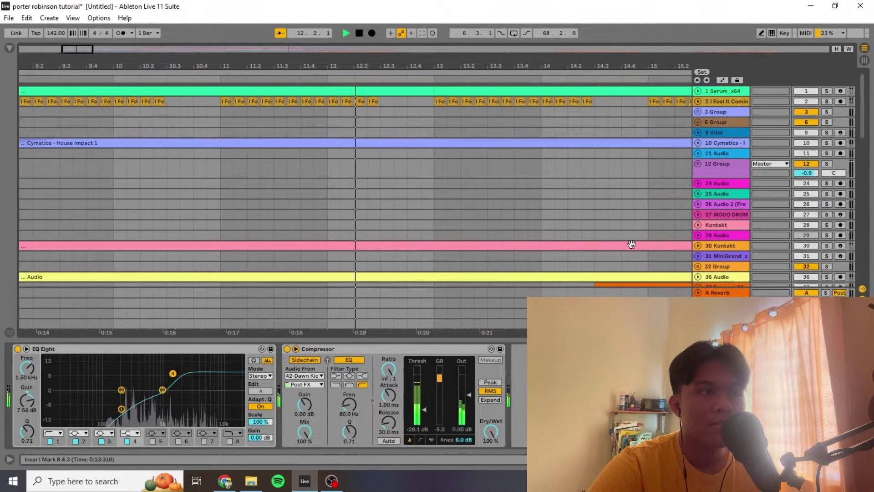
key(space)
Step: Play the soloed track 53 with the SOMETHING COMFORTING LEAD from 12.2.1 through its first clip
scroll(633, 245, down, 5)
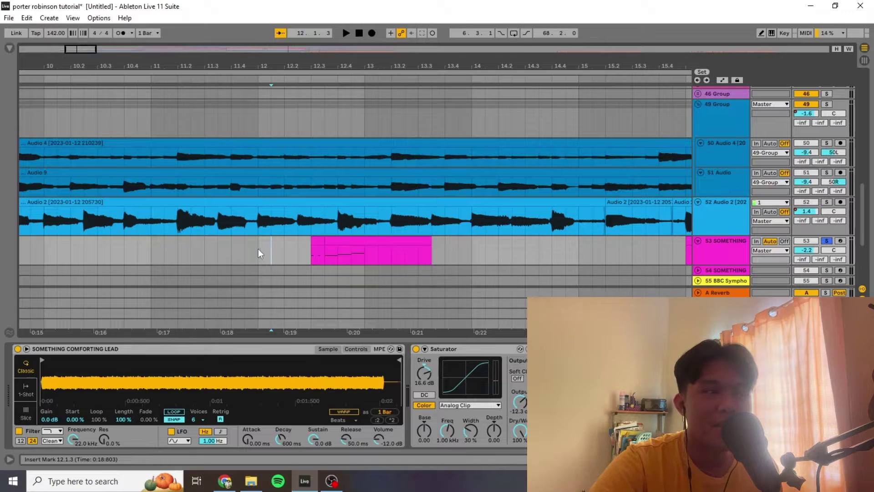
click(289, 246)
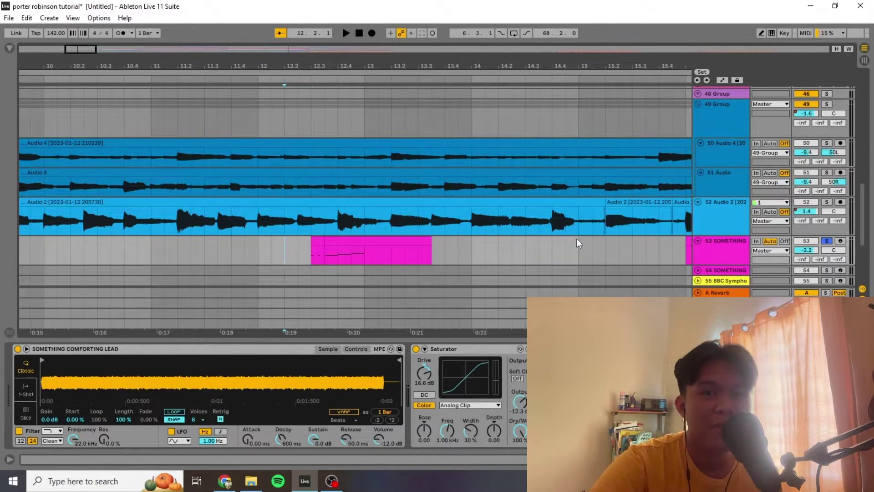
scroll(368, 260, right, 3)
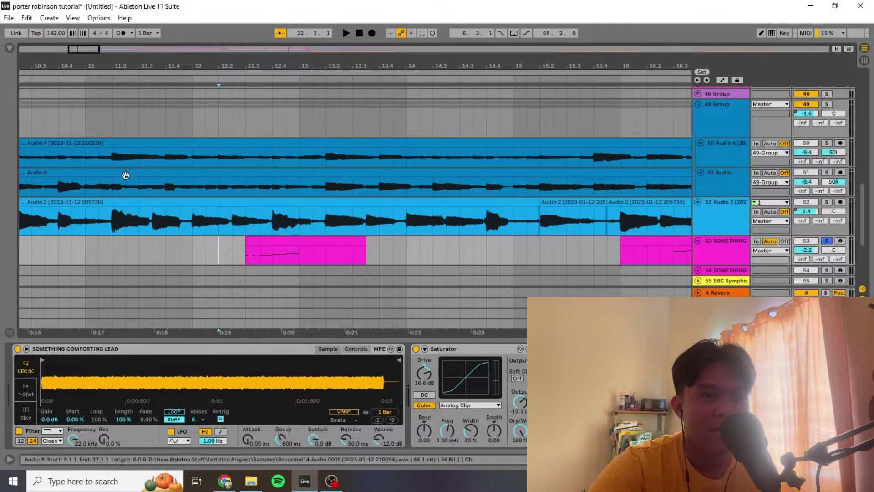
key(space)
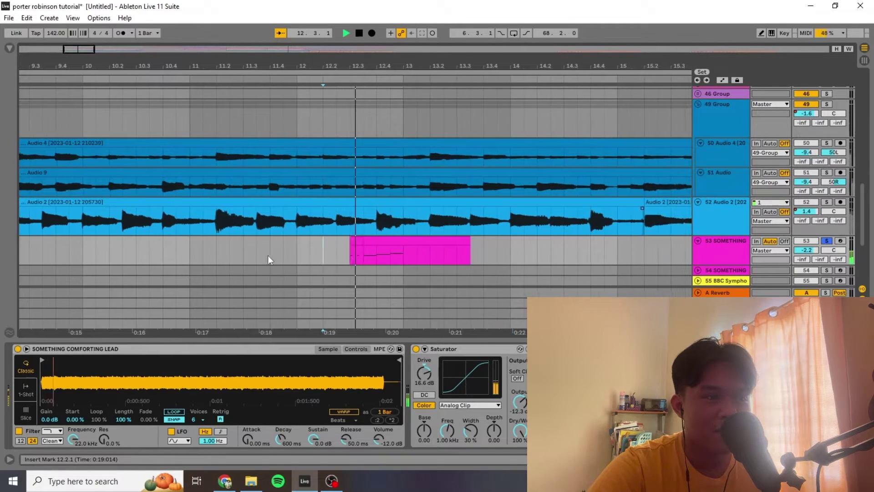
click(200, 253)
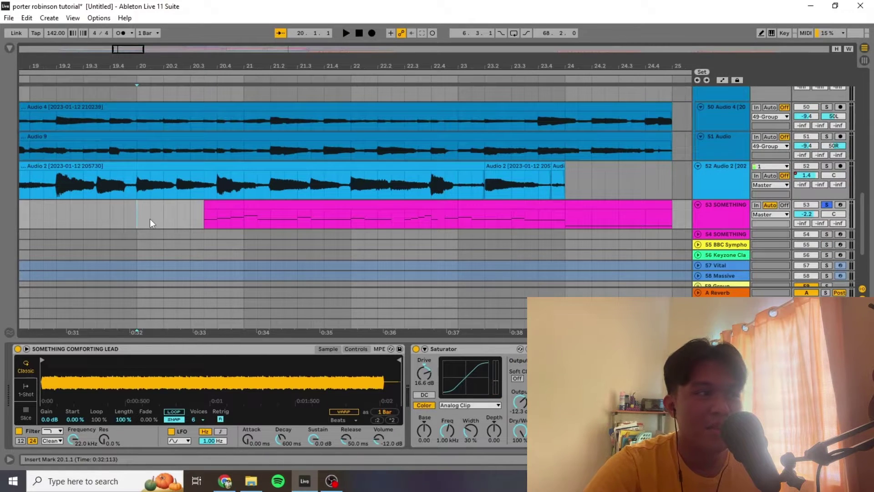
Step: Play track 53's long clip from 20.2.3 and place the insert mark back before its clip in bar 12
click(164, 219)
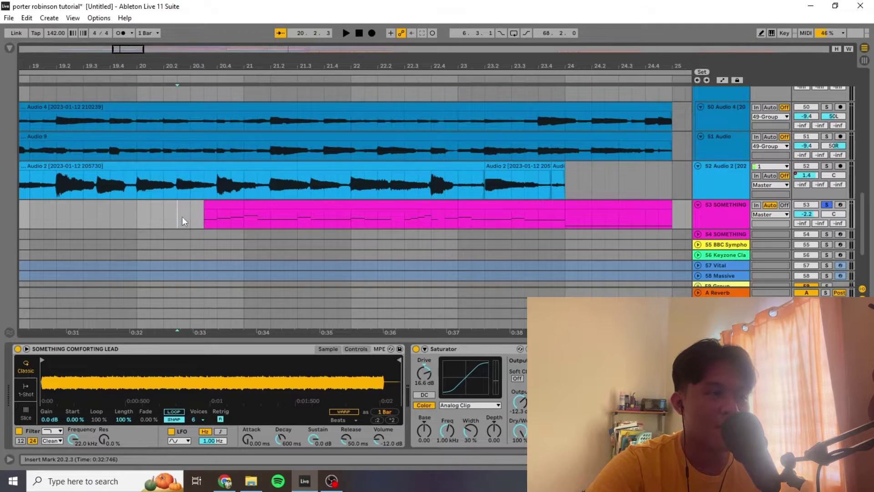
key(space)
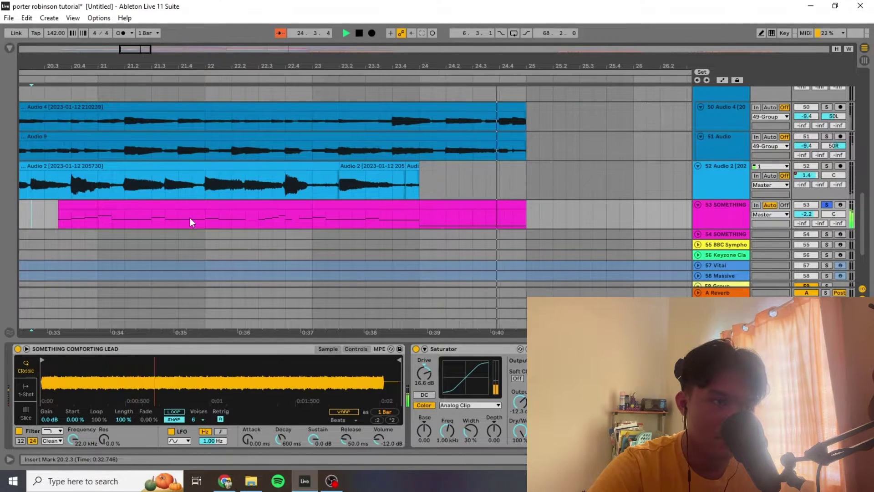
key(w)
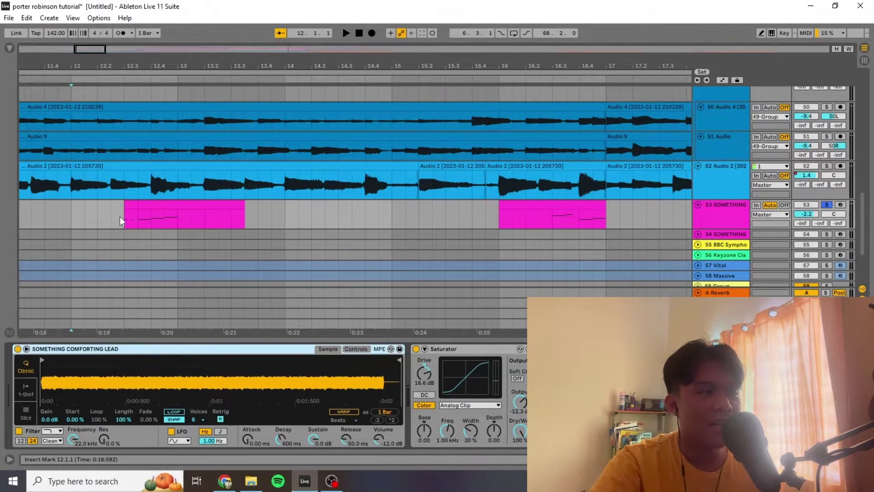
click(120, 217)
click(108, 214)
scroll(407, 232, down, 4)
scroll(485, 240, right, 2)
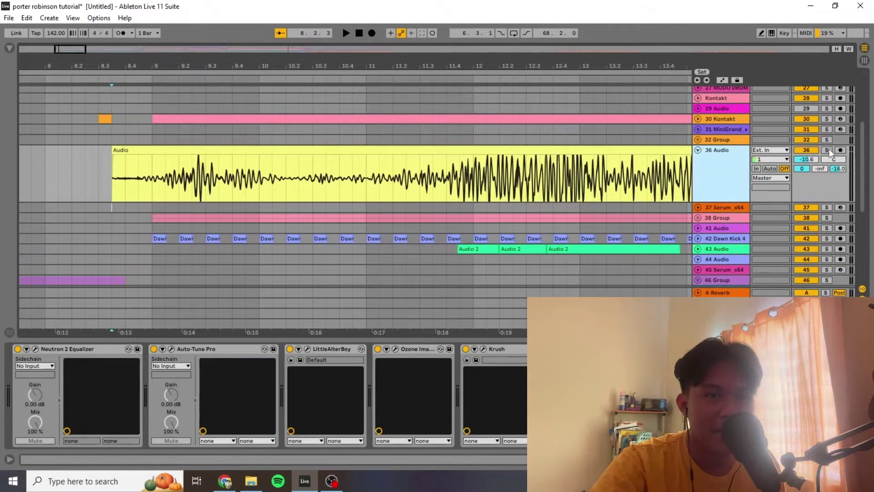
Step: Solo the 36 Audio track, play it from 9.1.1, skip ahead to 14.1.1 and 15.1.1, and stop playback
click(828, 150)
scroll(425, 192, down, 5)
key(space)
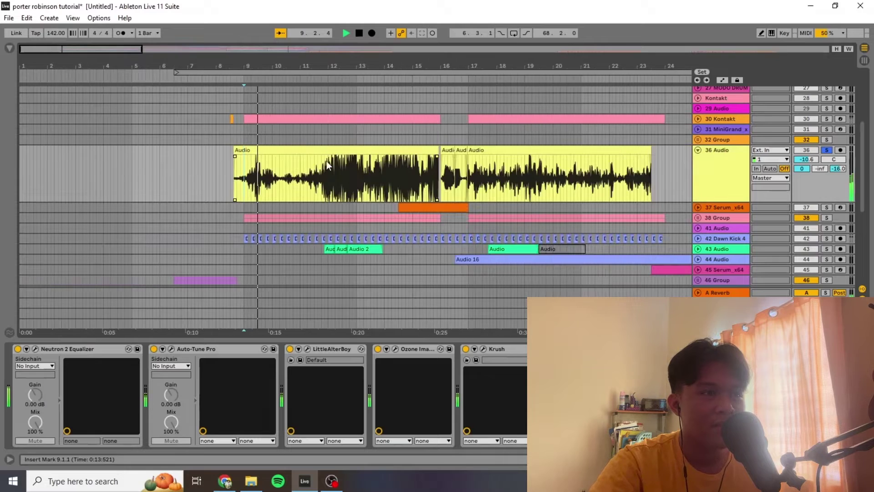
click(327, 168)
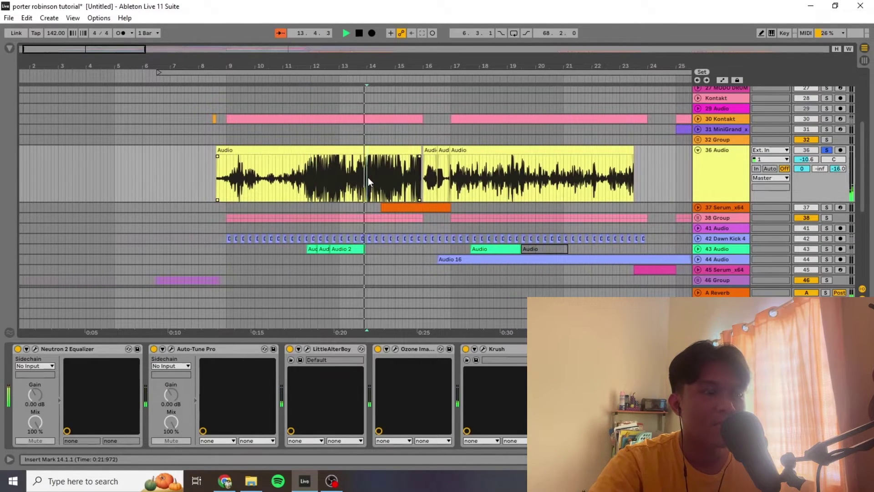
click(394, 181)
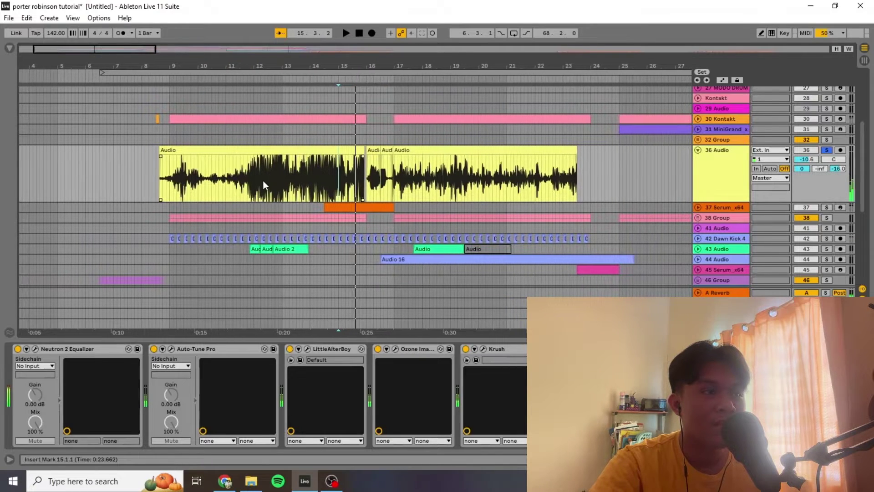
key(space)
Step: Play the soloed 36 Audio track from 11.4.1 and its last clip from 17.4.1
click(246, 186)
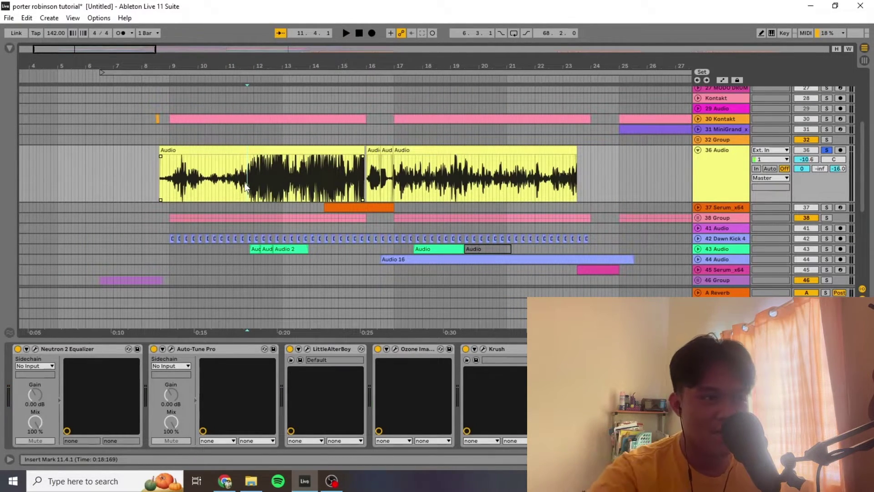
scroll(427, 252, up, 3)
key(space)
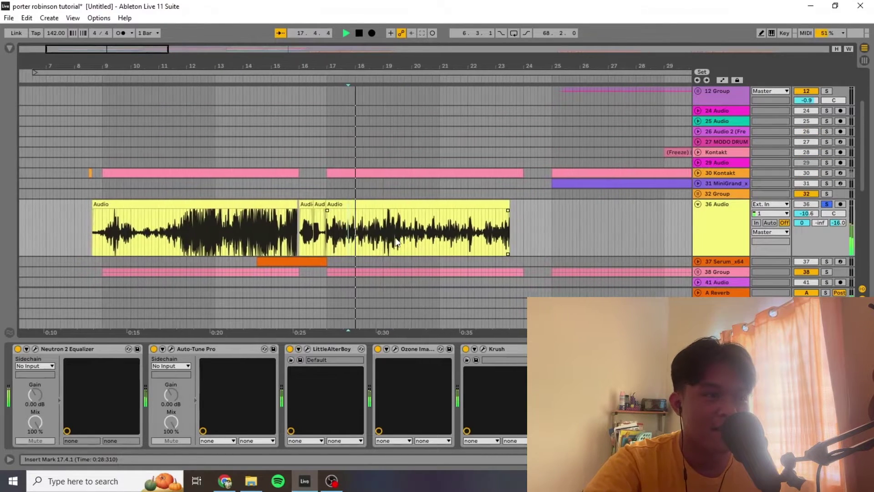
Step: Play the soloed track 2 with the I Feel It Coming clips from 8.3.1
scroll(326, 212, up, 3)
scroll(326, 207, up, 1)
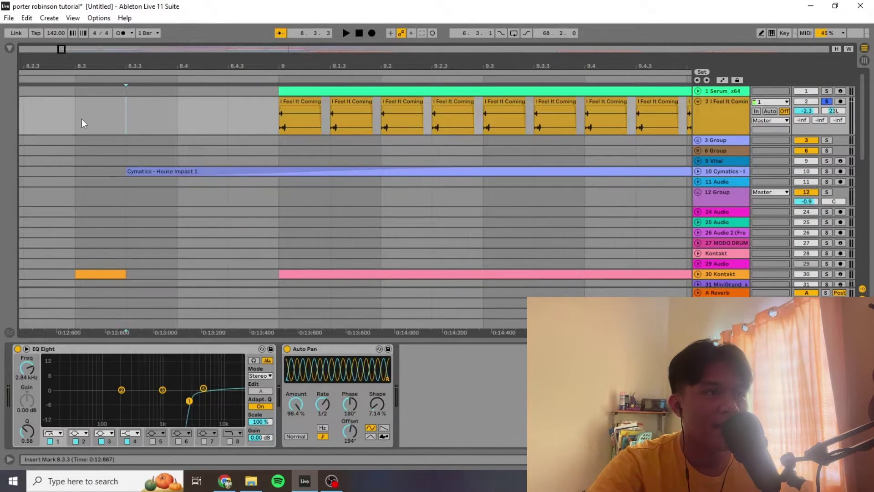
click(81, 123)
scroll(86, 130, down, 3)
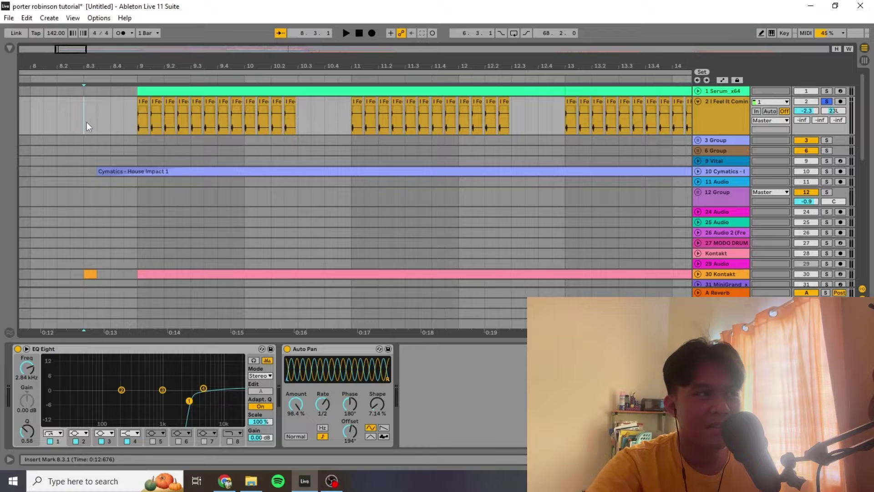
key(space)
scroll(595, 176, down, 5)
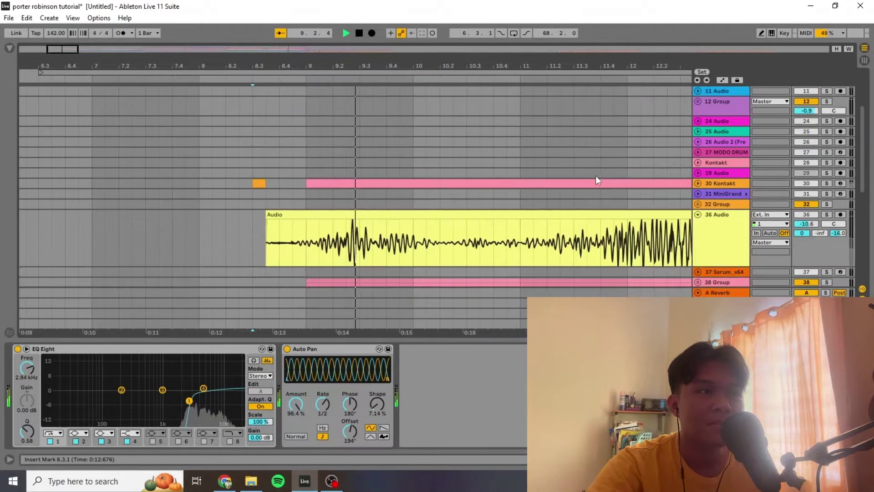
Step: Solo the 42 Dawn Kick track during playback, listen to it and stop playback
scroll(596, 175, down, 7)
click(827, 157)
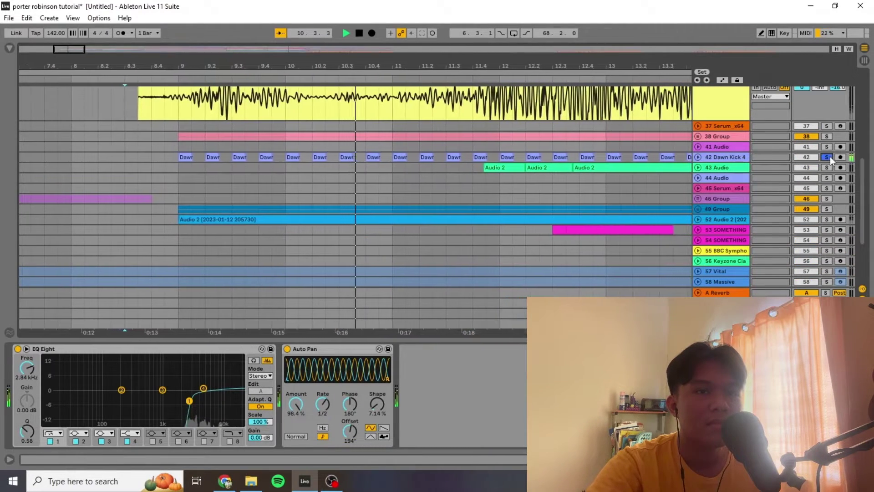
scroll(334, 197, up, 1)
key(space)
Step: Play the soloed 43 Audio track from 11.4.1 and its clip near bar 18 from 18.2.3
click(378, 242)
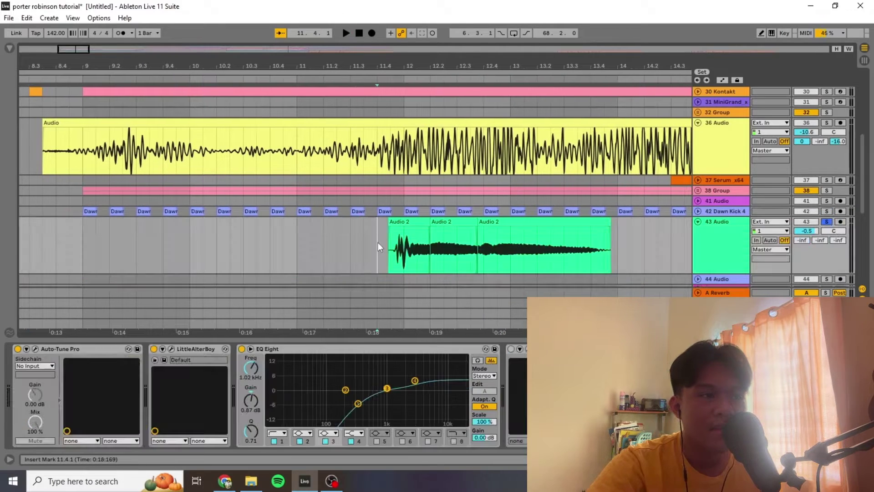
scroll(405, 244, down, 2)
scroll(439, 246, right, 4)
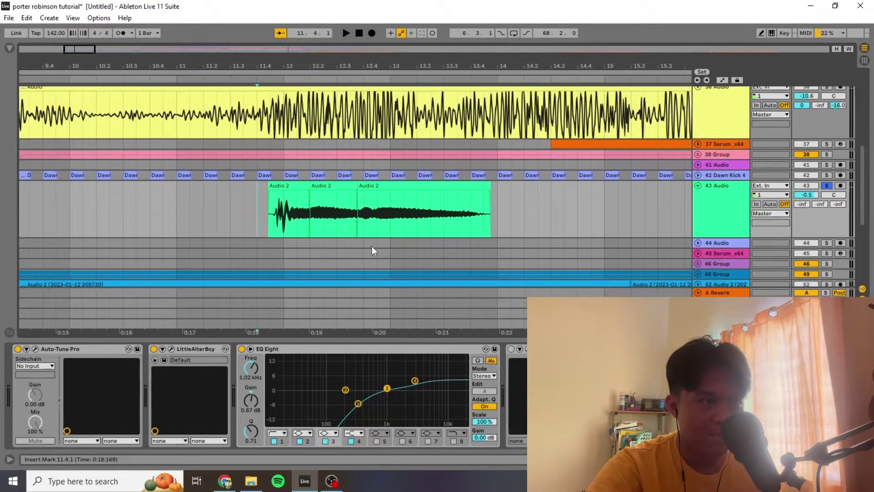
key(space)
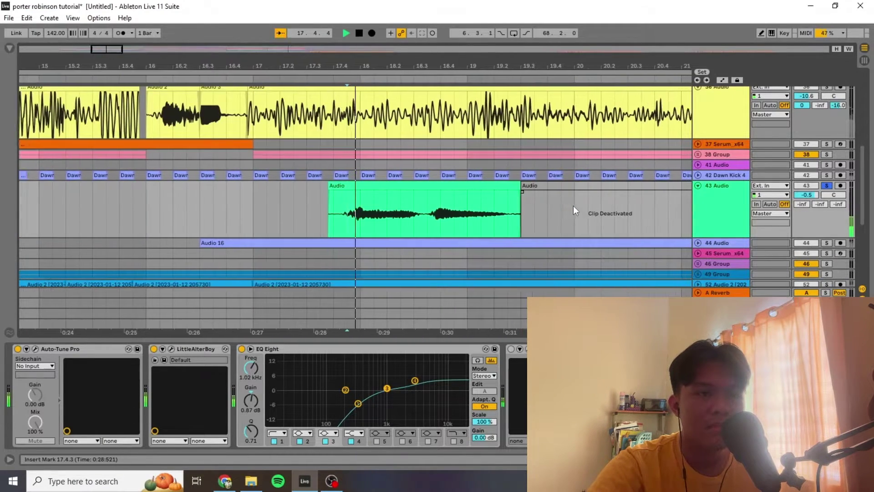
click(367, 222)
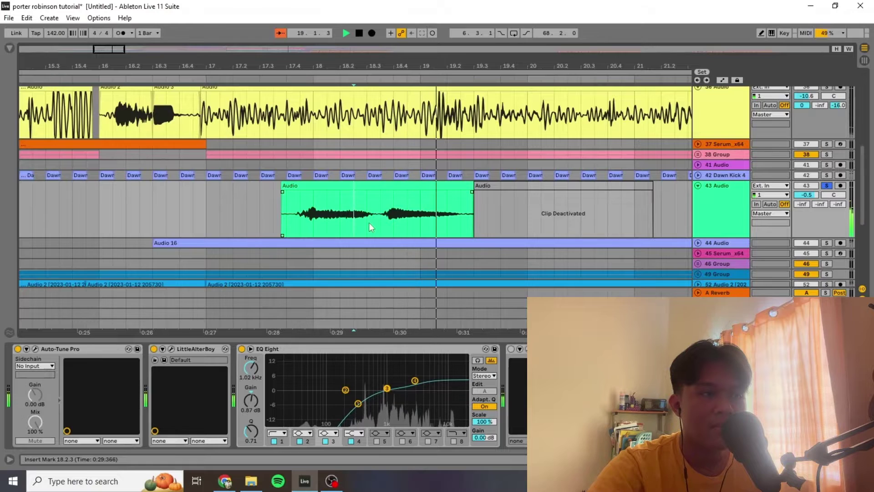
scroll(371, 226, down, 4)
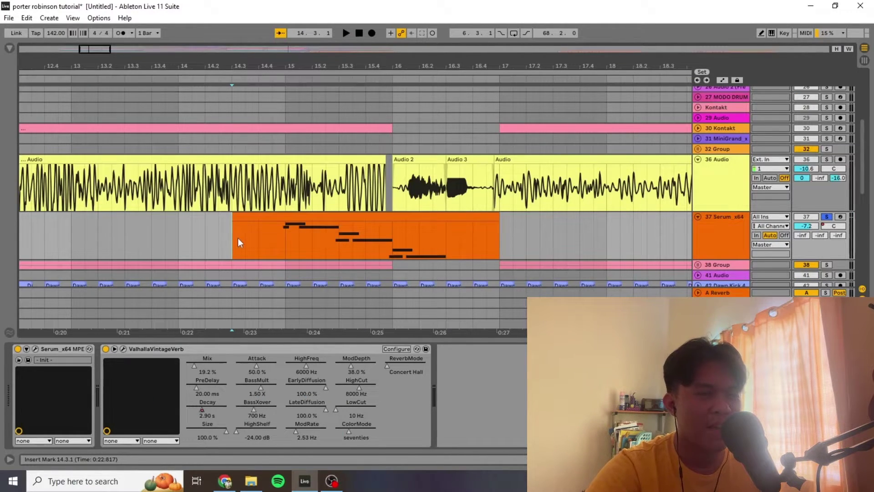
Step: Play the soloed 37 Serum_x64 track from 14.3.3
click(250, 235)
key(space)
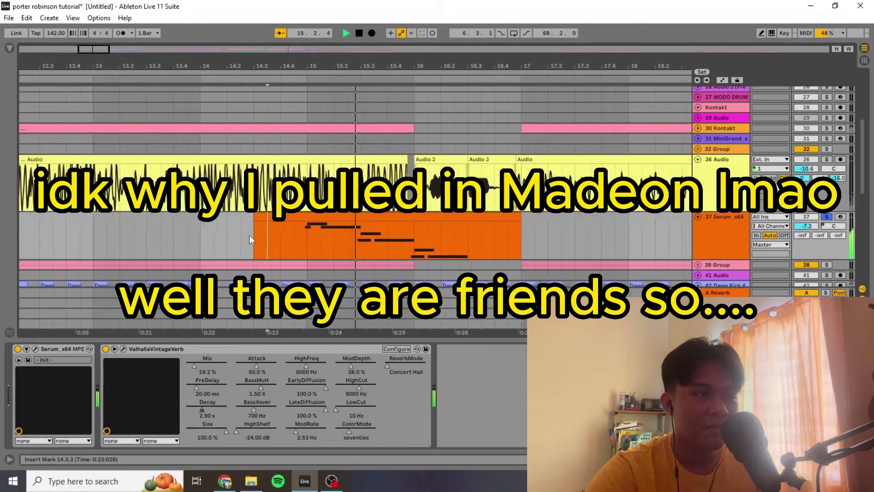
scroll(144, 197, down, 5)
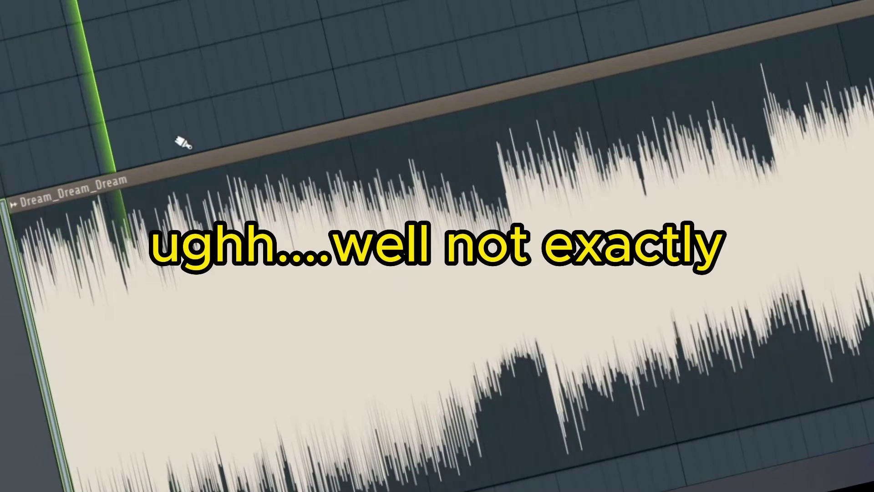
Step: Play all the tracks together from 8.2.1 and follow the arrangement down to the lower tracks
scroll(180, 140, down, 1)
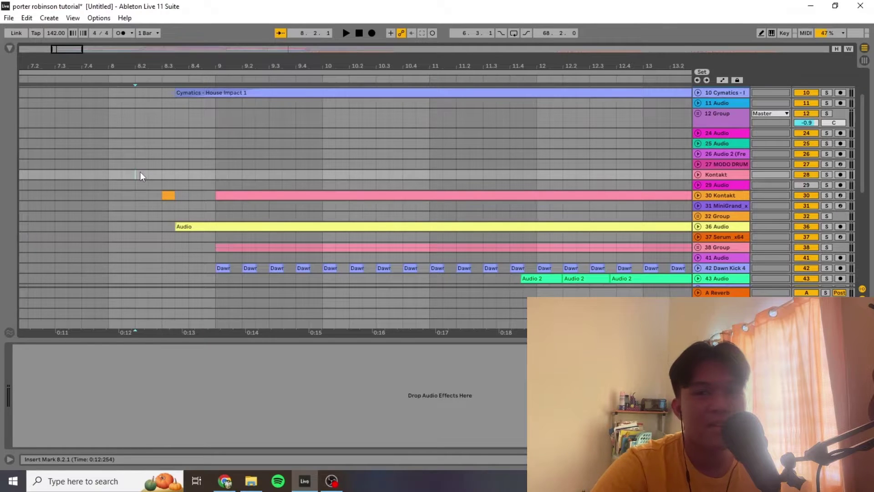
key(space)
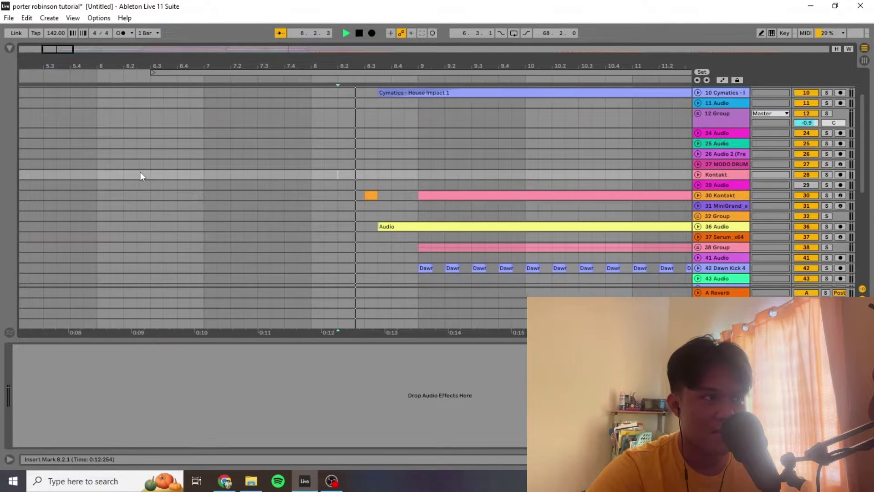
scroll(239, 171, down, 3)
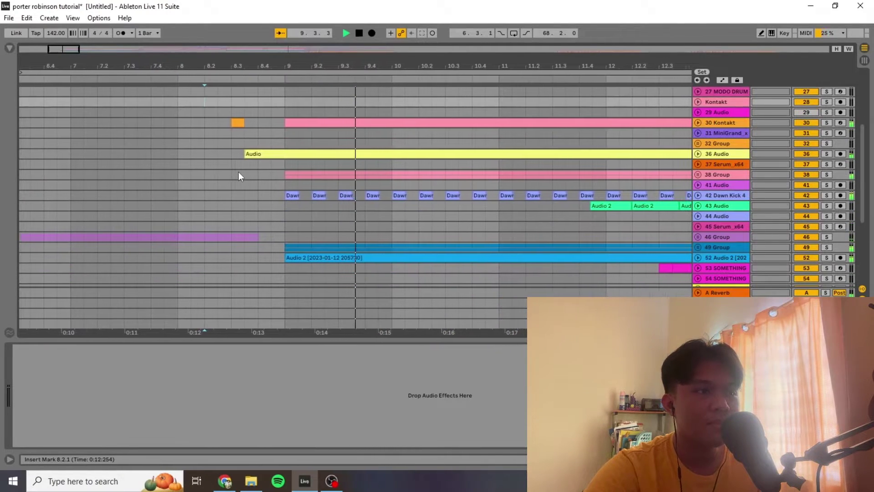
scroll(238, 172, down, 3)
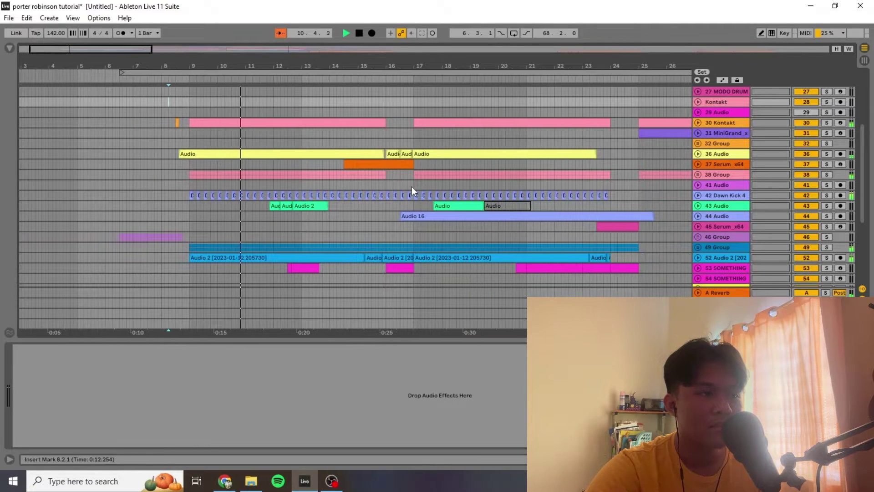
Step: Hide the device chain area during playback to show more of the arrangement's tracks
scroll(412, 187, up, 2)
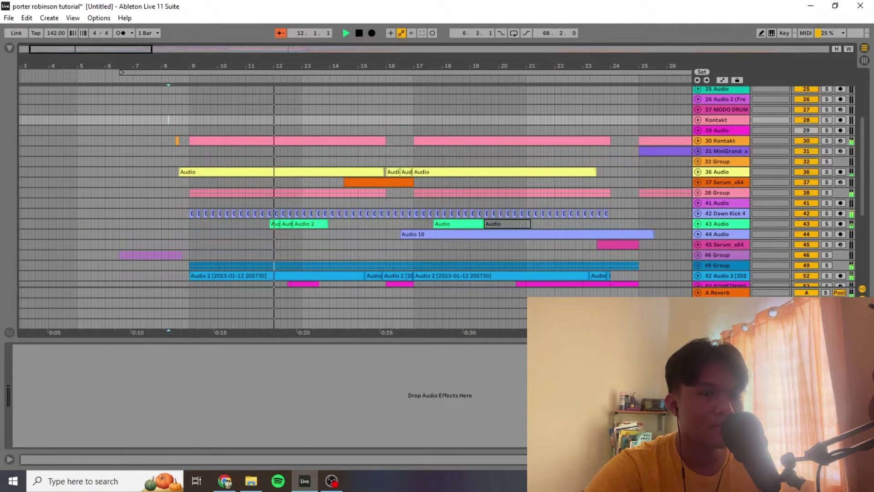
key(ctrl+alt+l)
scroll(302, 204, up, 8)
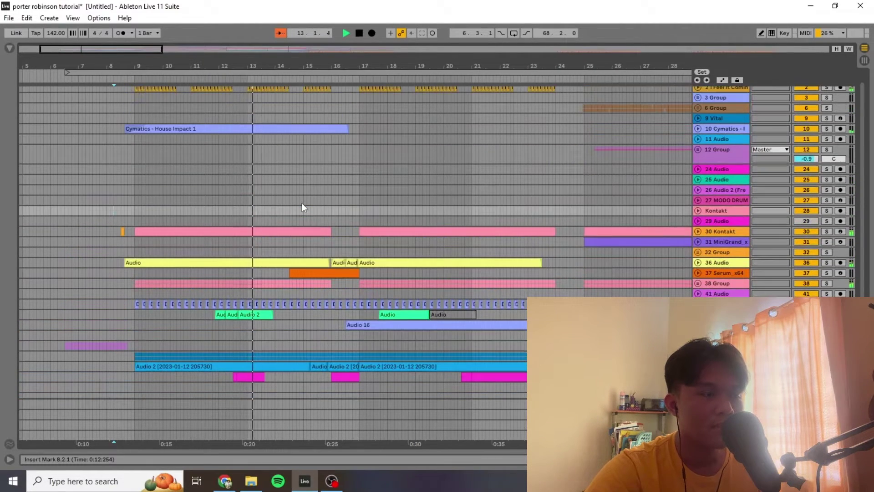
Step: Follow the full-arrangement playback up to bar 25 and unfold the magenta MIDI track below the Audio 2 track
scroll(303, 206, up, 1)
scroll(303, 206, down, 1)
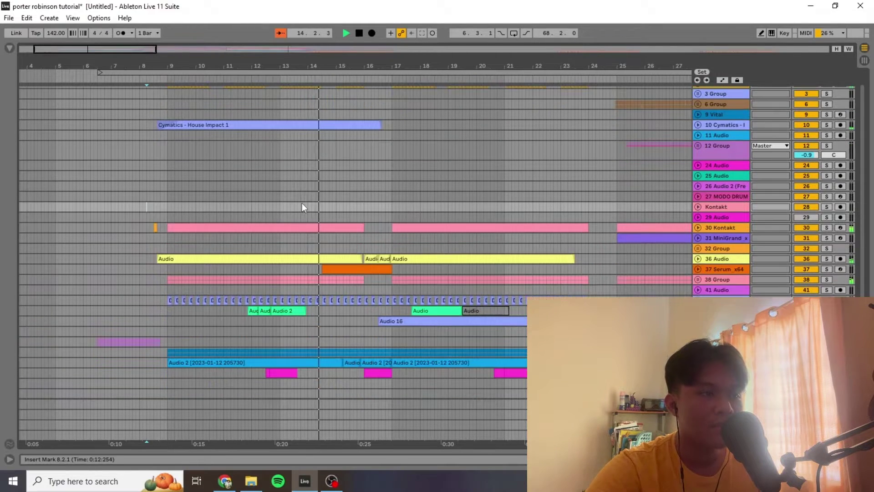
scroll(302, 203, down, 2)
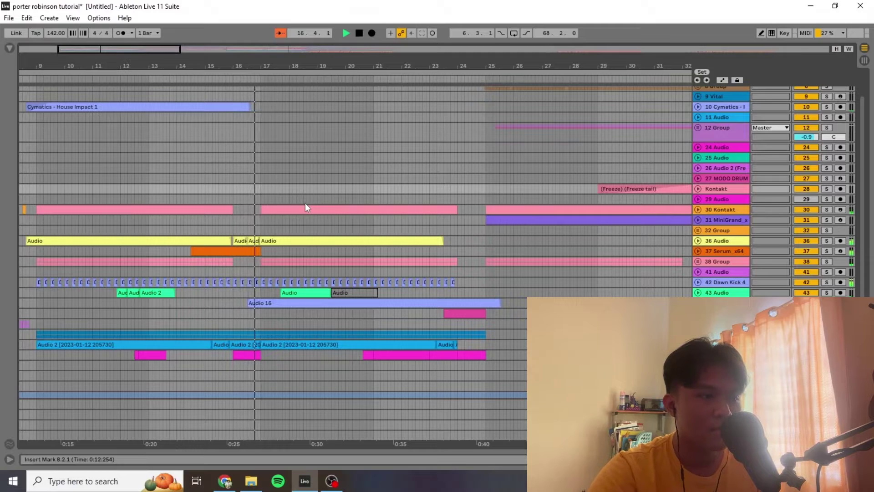
scroll(333, 226, right, 2)
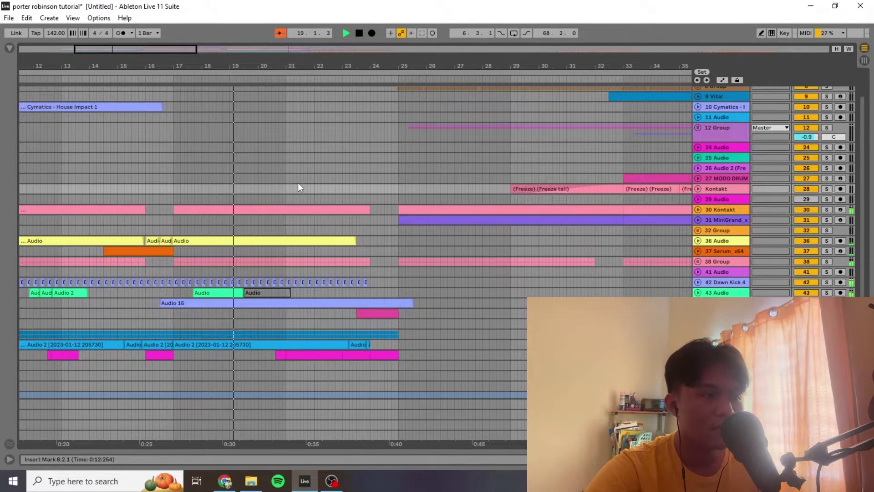
click(698, 355)
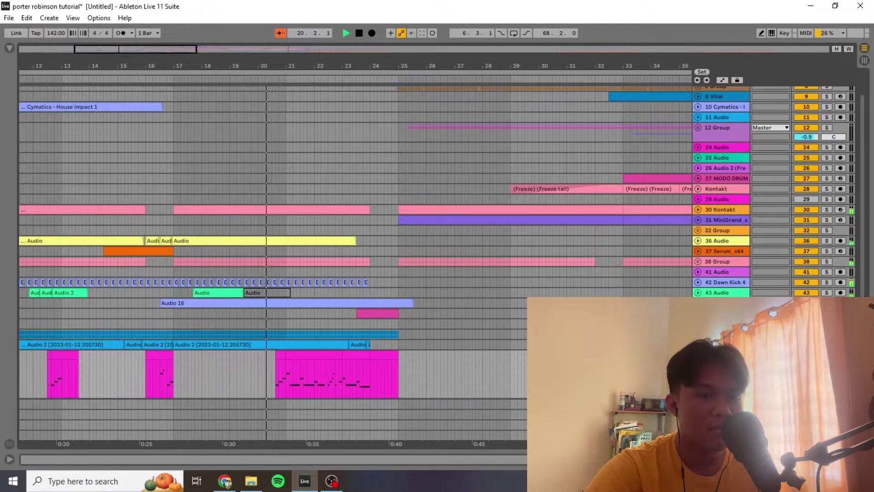
scroll(508, 264, down, 2)
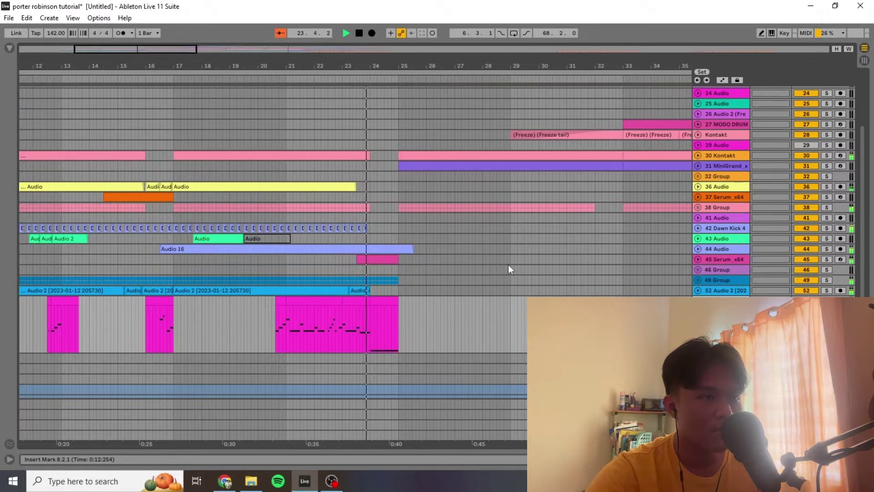
scroll(270, 209, down, 5)
scroll(264, 213, up, 10)
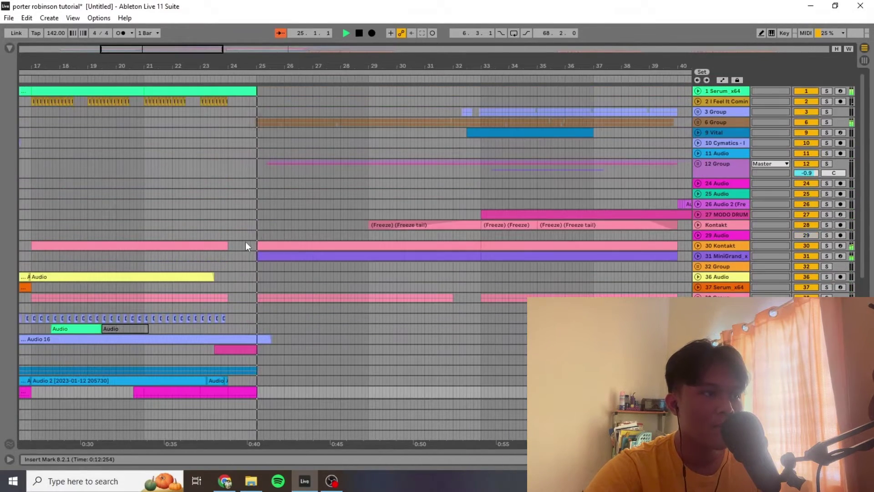
Step: Deactivate the 12 Group track and select the 30 Kontakt clip spanning bars 25 to 33
click(803, 165)
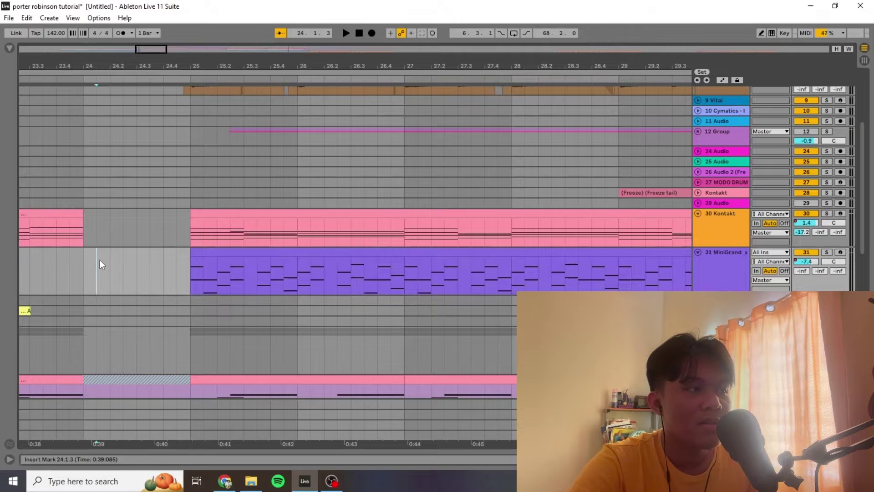
click(116, 238)
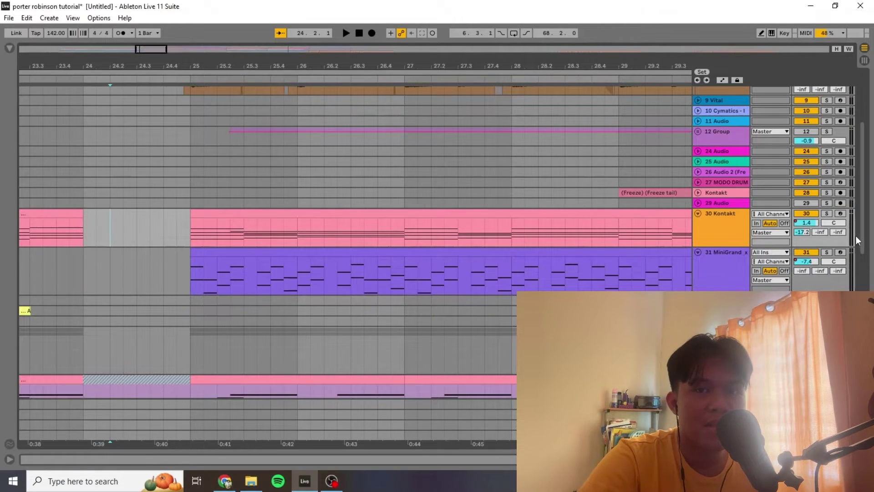
click(219, 211)
scroll(218, 211, down, 4)
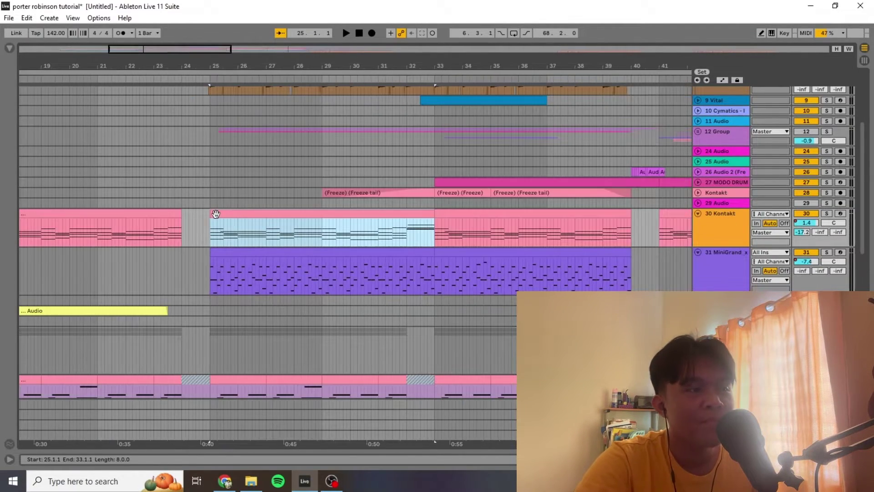
Step: Solo the 31 MiniGrand track and play its part from just before bar 25
click(190, 270)
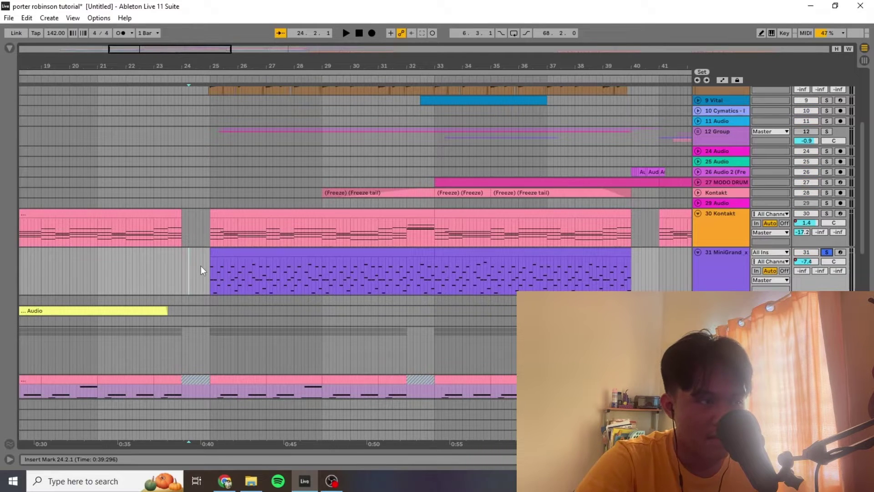
key(space)
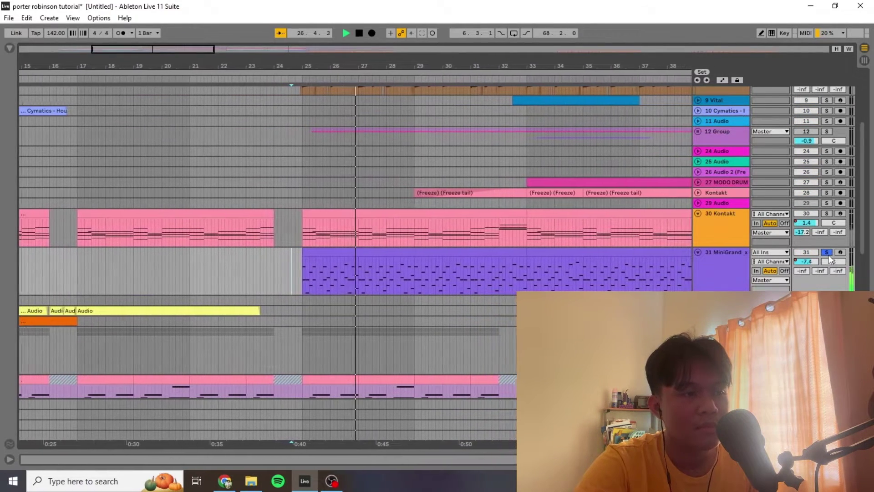
key(space)
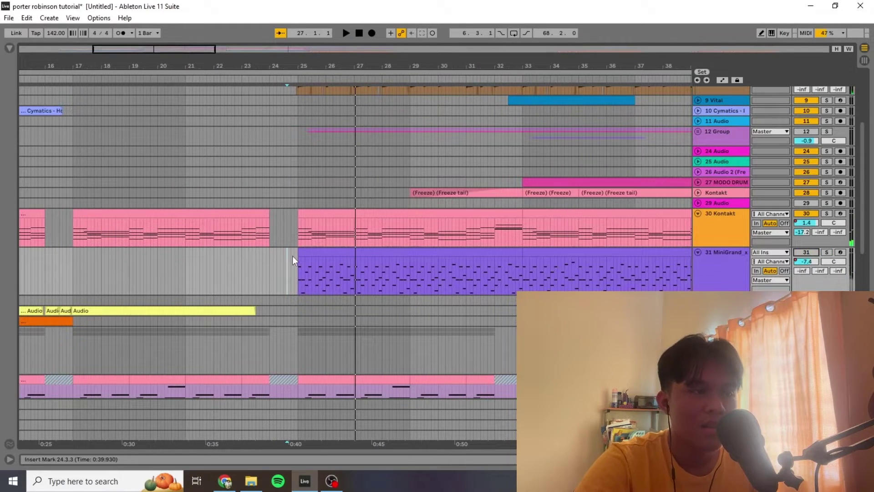
Step: Open the 31 MiniGrand device chain and examine its effects from kHs Compressor through EQ Eight to EchoBoy
double_click(721, 283)
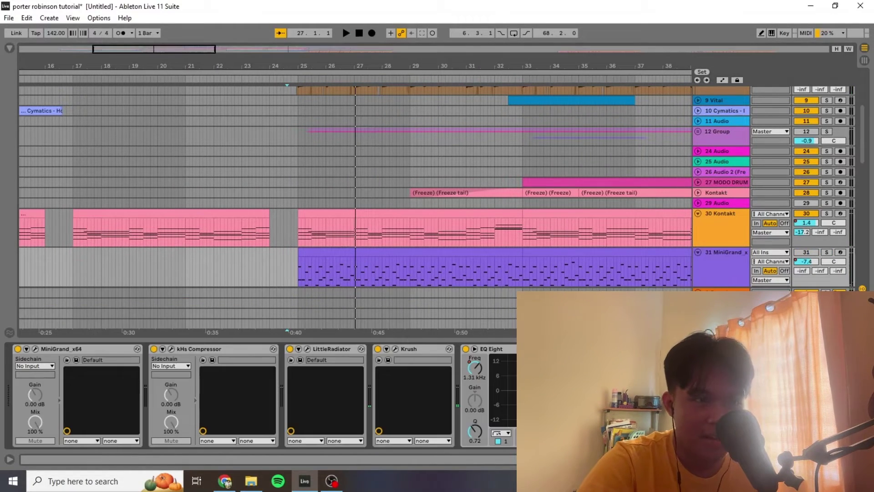
scroll(262, 396, right, 5)
scroll(262, 396, left, 5)
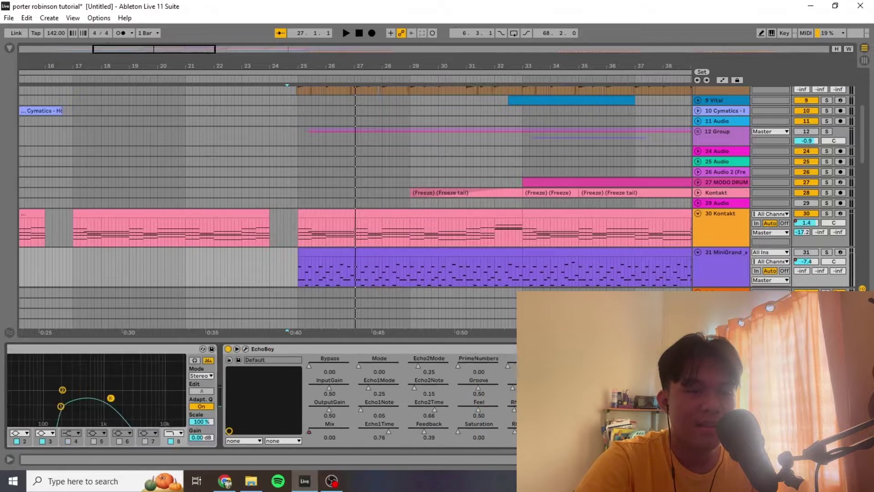
scroll(289, 217, up, 6)
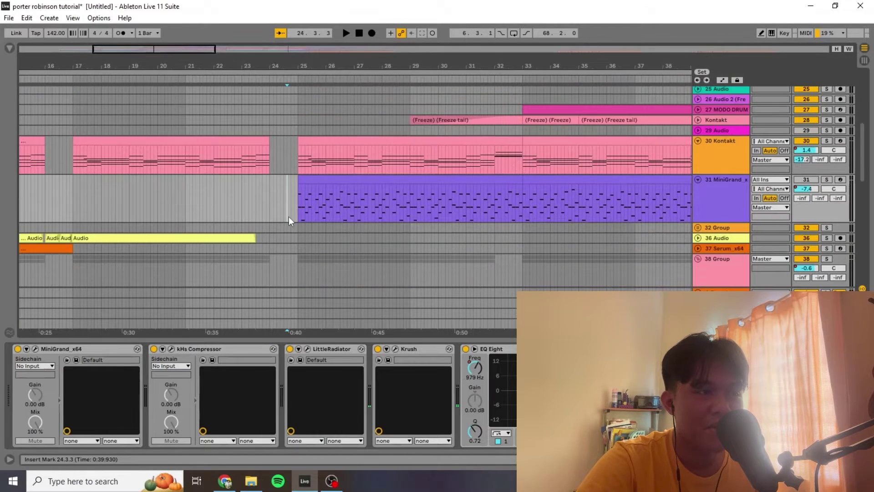
Step: Solo the 6 Group track and play its audio parts from 24.4.1
click(286, 142)
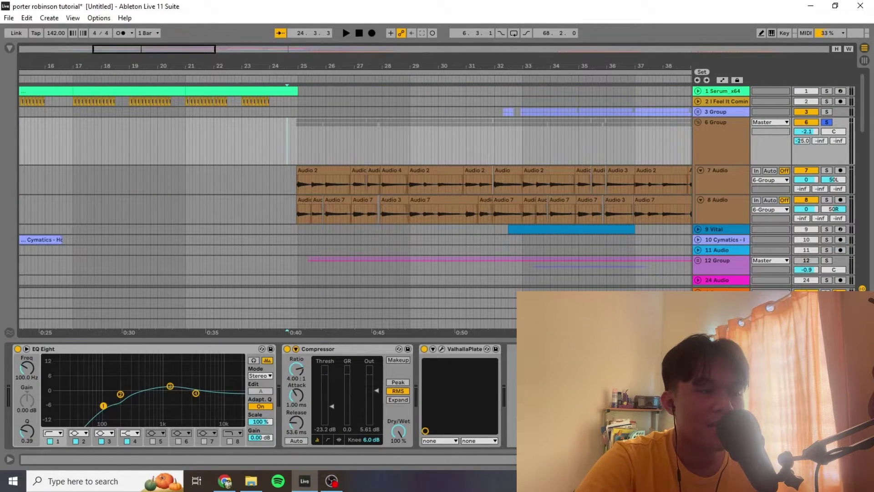
click(291, 135)
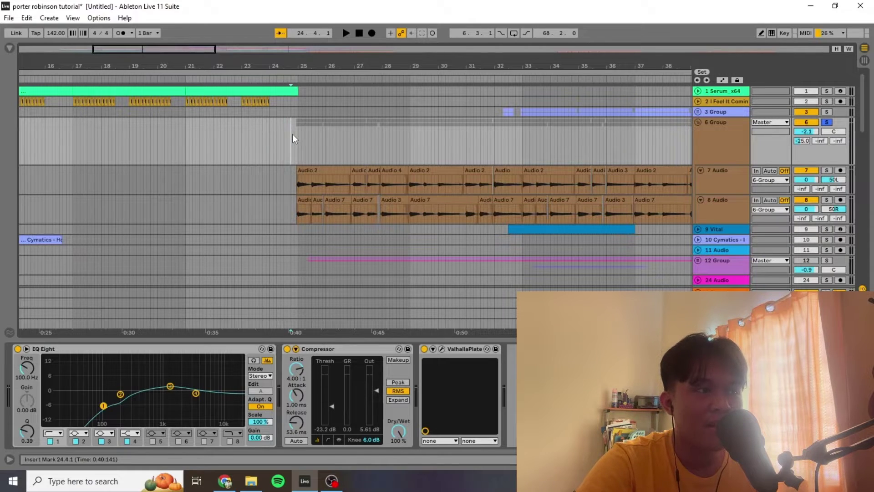
key(space)
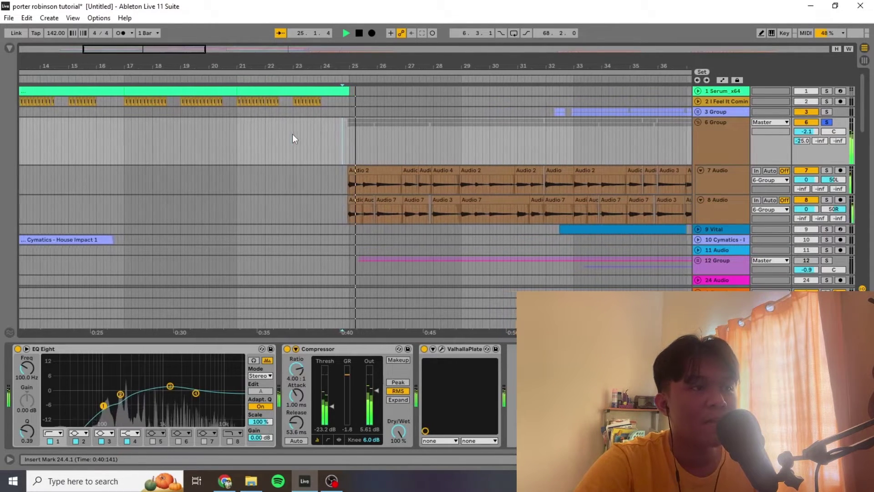
scroll(416, 212, down, 3)
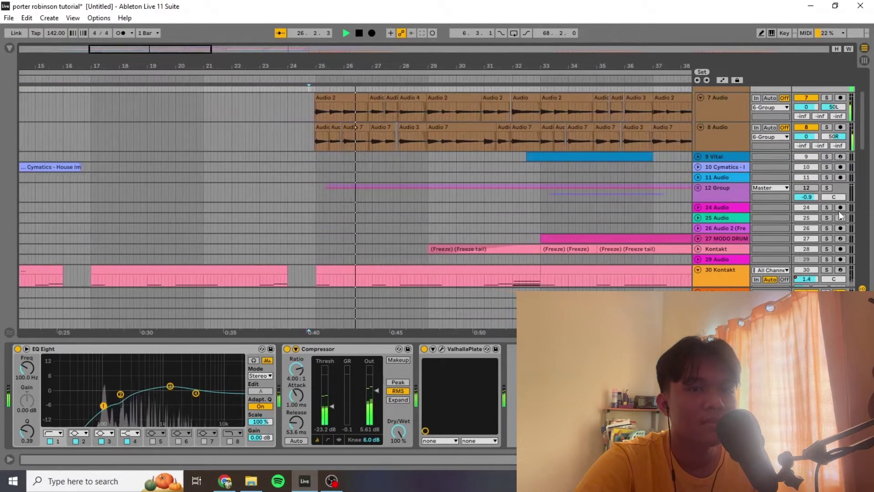
scroll(829, 267, down, 2)
scroll(486, 214, up, 3)
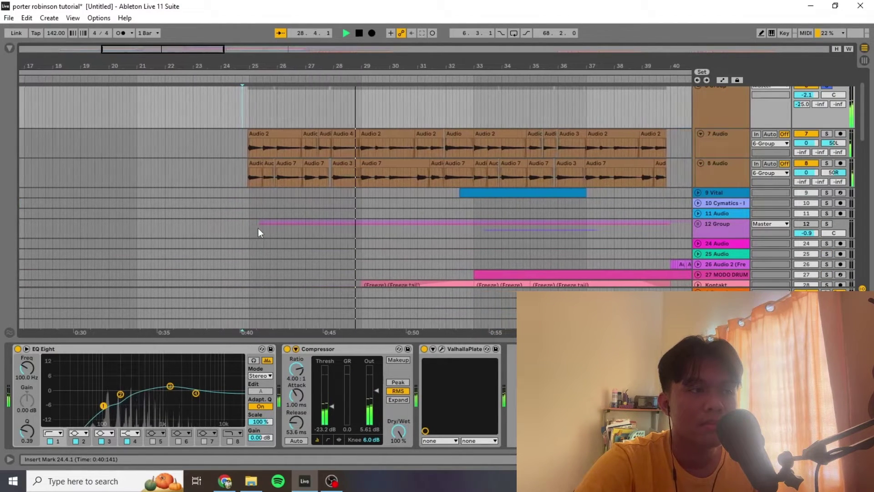
Step: Solo the 3 Group track and play its audio parts from 32.1.3
click(245, 228)
scroll(245, 228, up, 2)
click(445, 123)
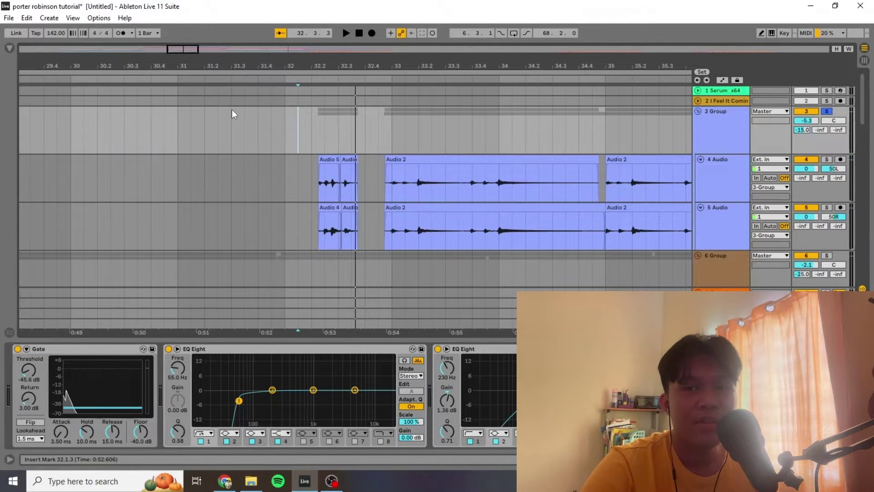
key(space)
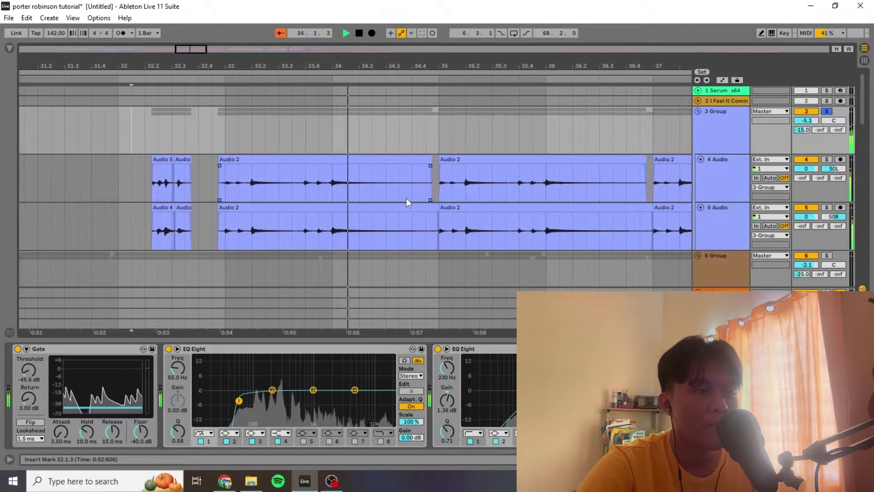
Step: Examine the 3 Group effect chain through the Glue Compressor, ValhallaVintageVerb and the last EQ Eight
scroll(406, 198, right, 2)
scroll(262, 394, right, 5)
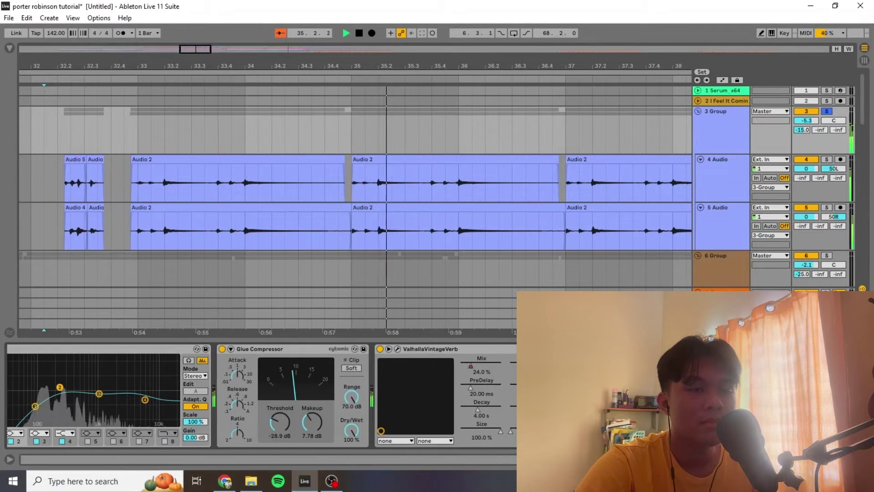
scroll(262, 397, right, 5)
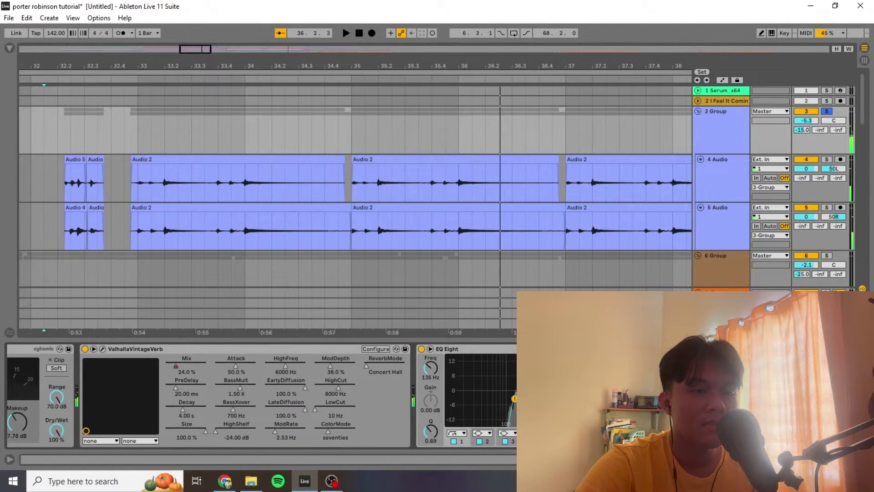
scroll(262, 396, right, 5)
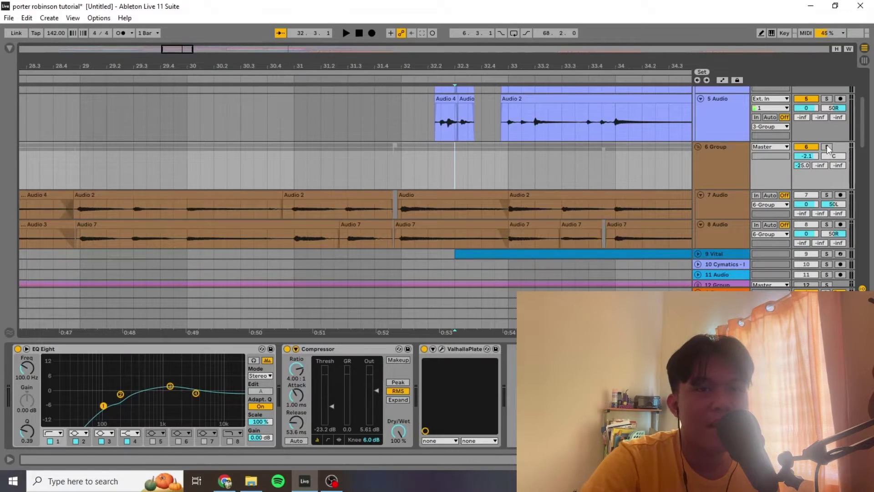
Step: Solo the 6 Group together with the 3 Group and play both from 32.3.1
click(827, 146)
scroll(515, 200, up, 1)
key(space)
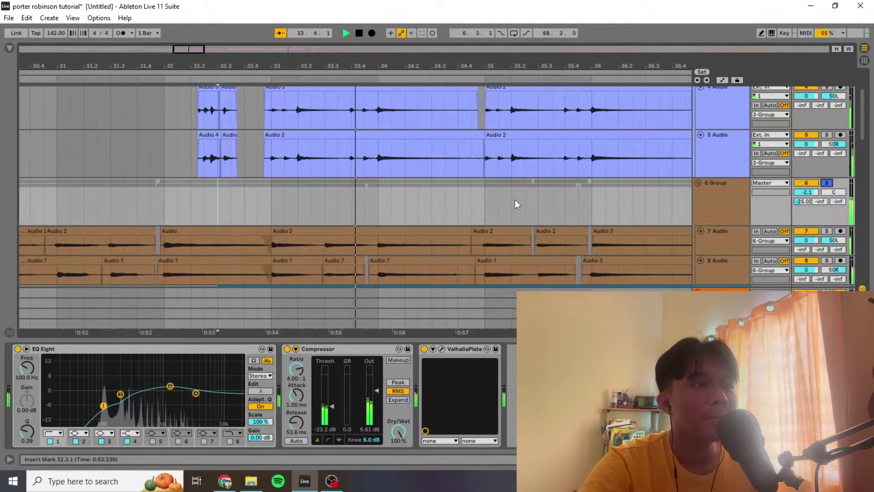
Step: Add the 30 Kontakt track to the soloed 3 and 6 Groups and play them together from 32.4.1
scroll(375, 222, down, 4)
click(165, 191)
key(space)
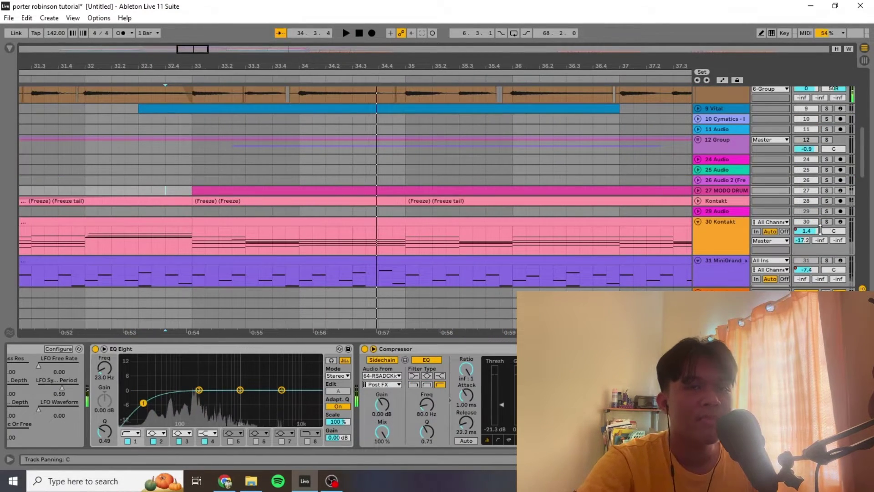
key(space)
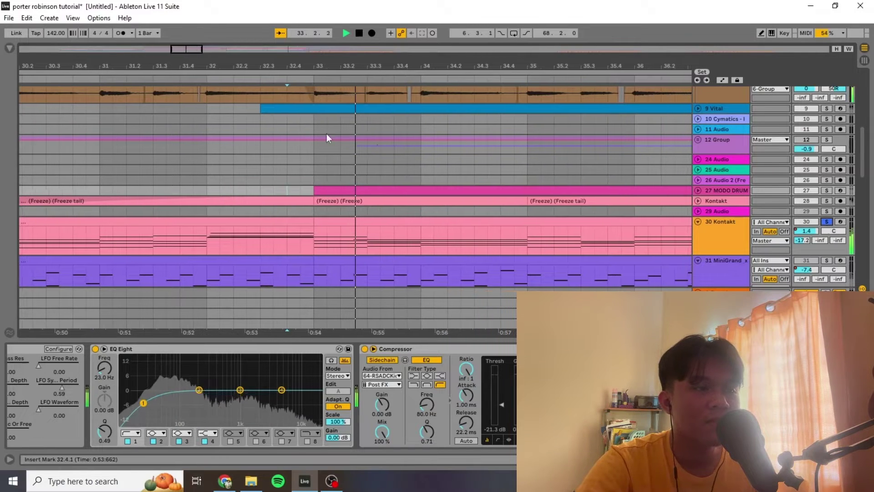
scroll(304, 128, up, 2)
scroll(305, 208, up, 5)
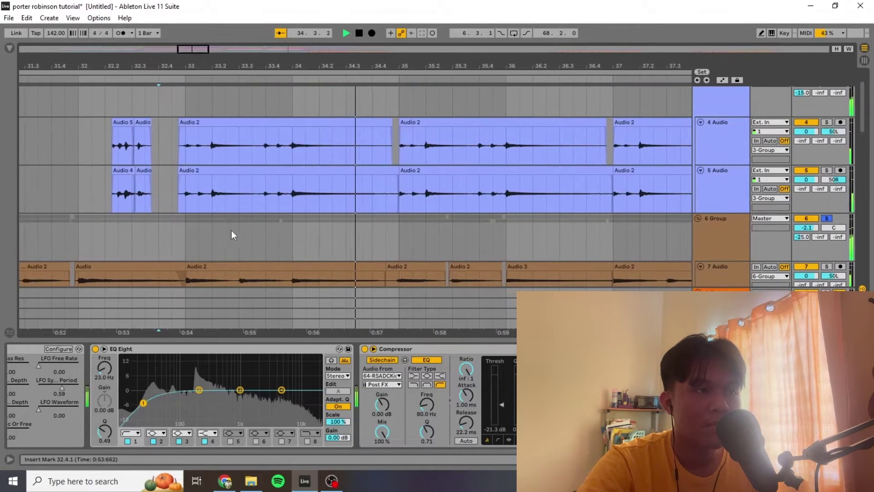
scroll(152, 242, down, 4)
scroll(366, 236, down, 4)
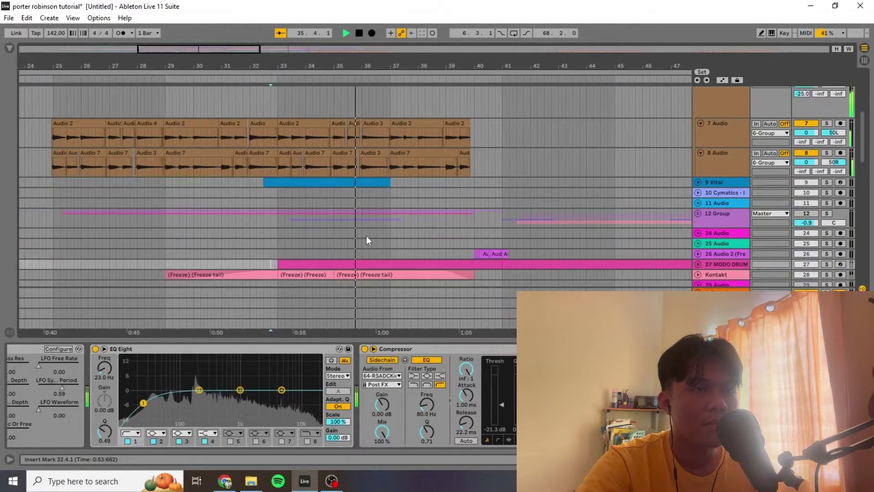
Step: Expand the 9 Vital track to show its notes and device, and look over the lower tracks during playback
scroll(288, 178, down, 1)
drag(730, 150, 723, 187)
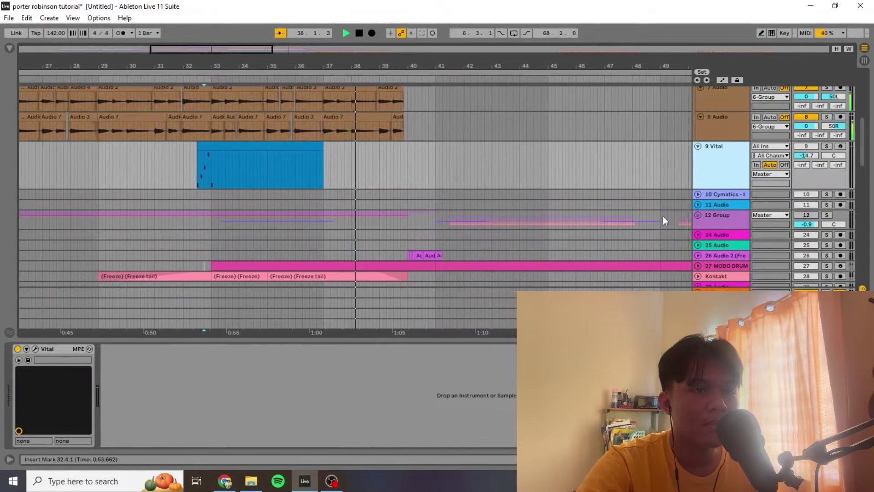
scroll(156, 167, down, 3)
scroll(156, 167, down, 4)
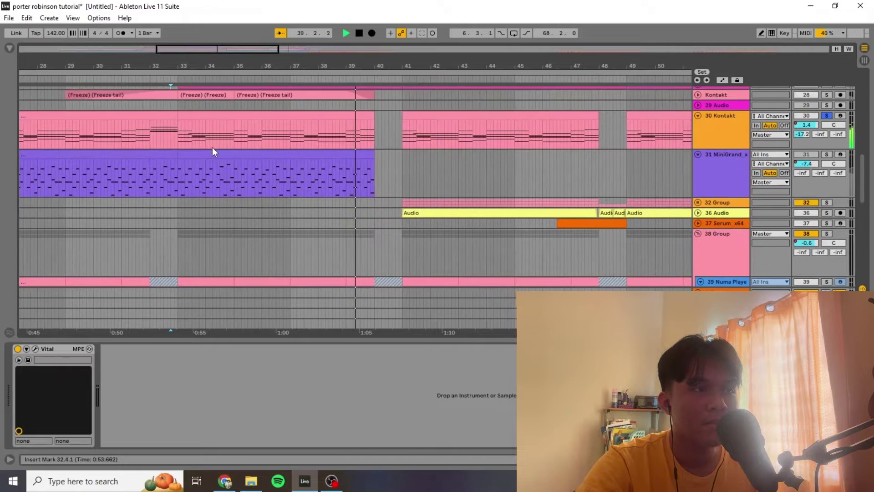
scroll(195, 156, down, 3)
scroll(141, 168, up, 8)
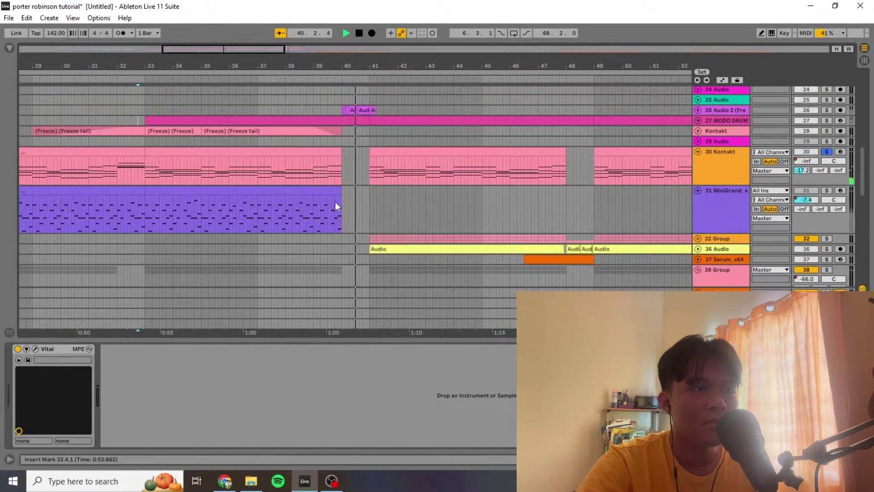
Step: Solo the 9 Vital and 27 MODO DRUM tracks along with the other parts and play from 32.3.1
click(358, 207)
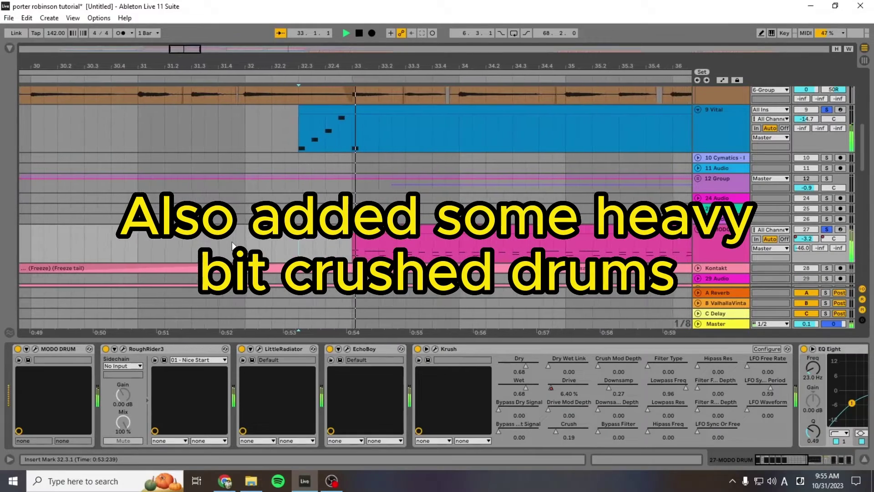
scroll(422, 235, down, 3)
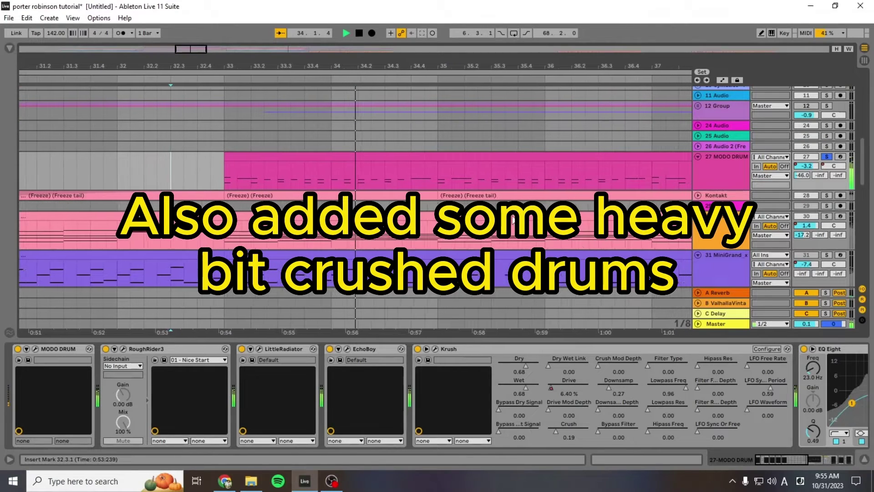
Step: Expand the frozen 28 Kontakt track and look over the drum part up to bar 40 before stopping playback
click(698, 177)
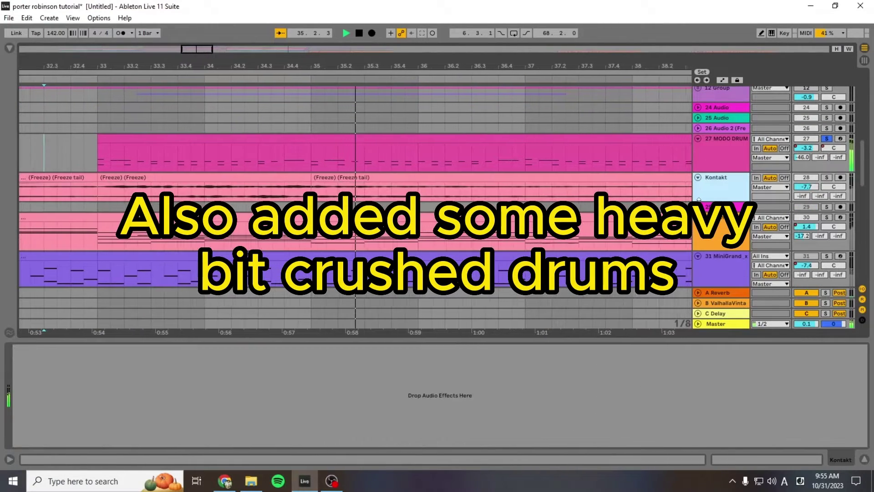
scroll(586, 205, down, 3)
click(456, 166)
scroll(453, 170, up, 2)
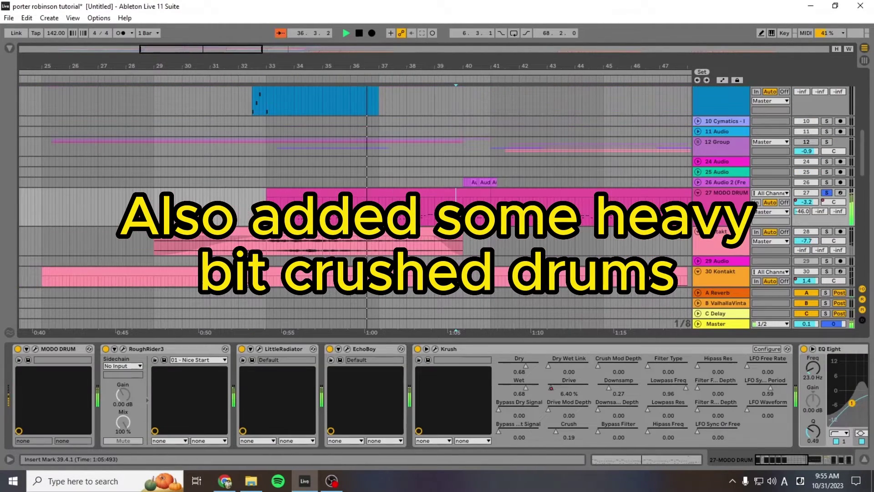
key(space)
scroll(727, 257, up, 1)
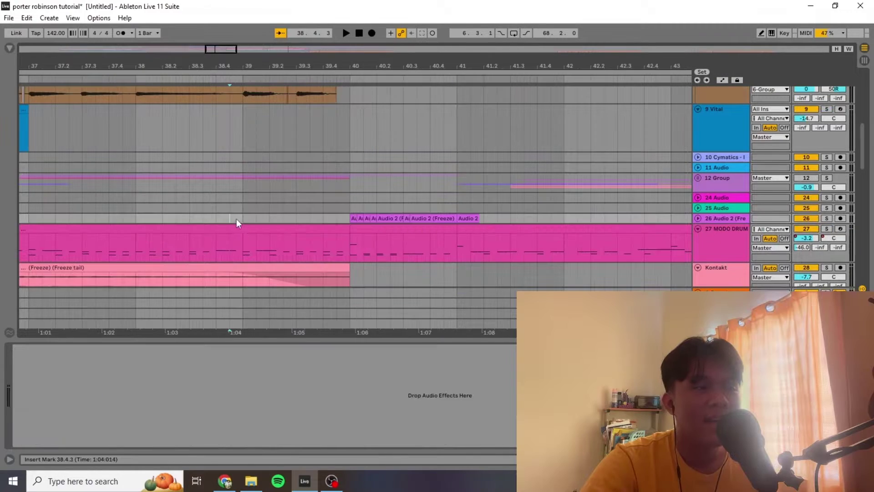
Step: Examine the device chains of the 27 MODO DRUM and 25 Audio tracks around bar 40
click(286, 252)
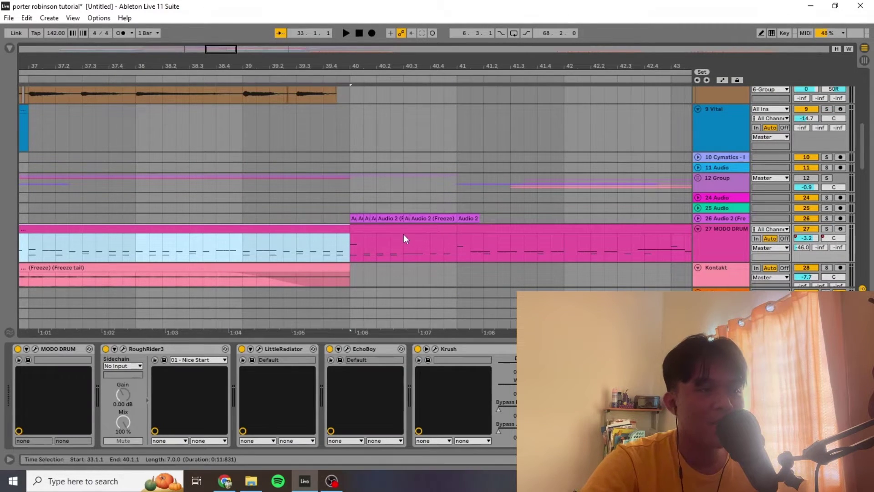
click(389, 226)
click(296, 207)
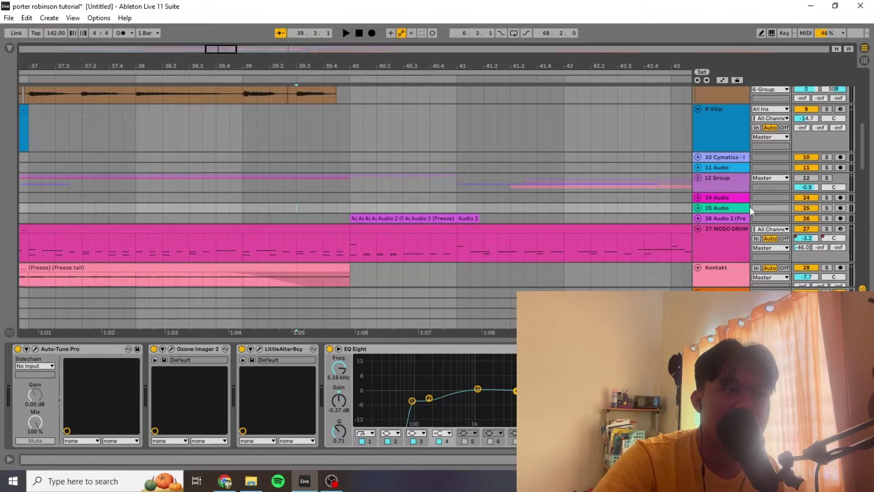
Step: Expand and solo the 26 Audio 2 track and play its chopped clips from 40.1.1
double_click(720, 221)
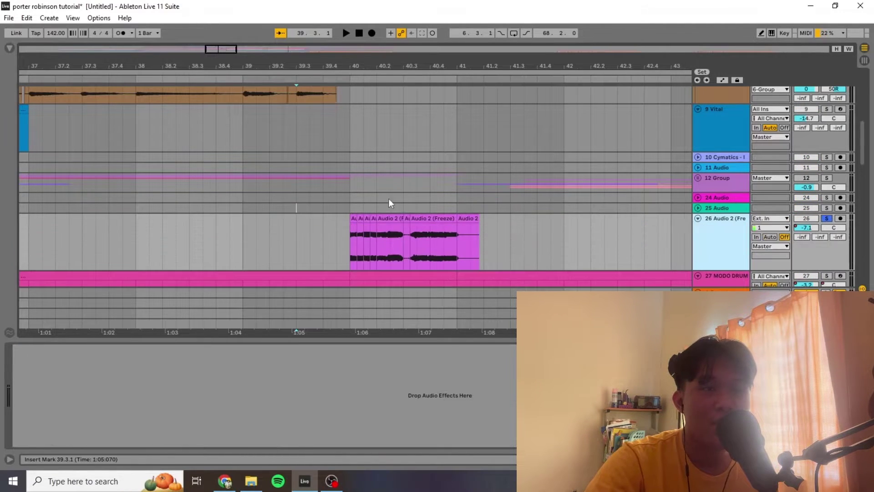
scroll(409, 215, down, 3)
click(348, 188)
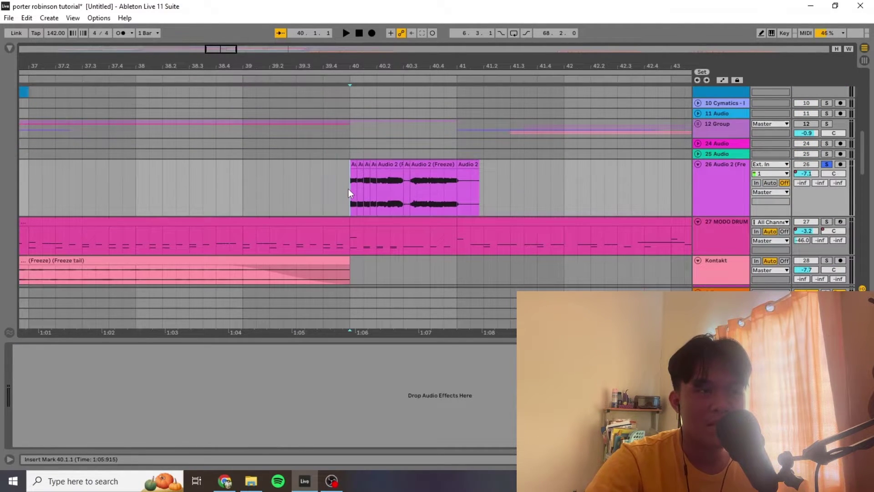
key(space)
key(space)
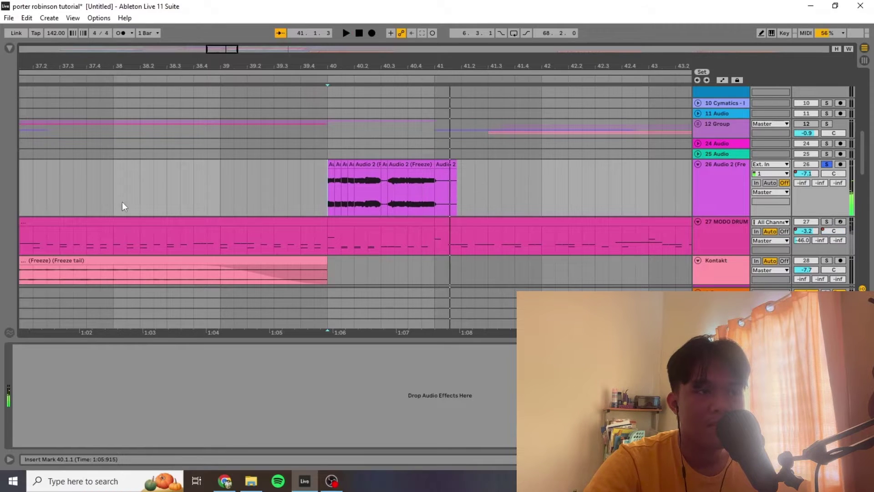
Step: Unsolo the 26 Audio 2 track and play the full mix from 38.3.3 through the chopped clips
click(182, 172)
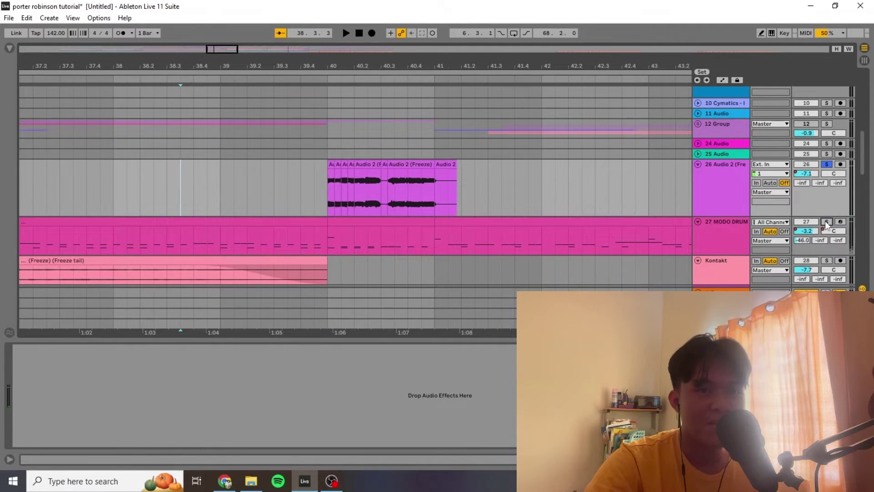
key(space)
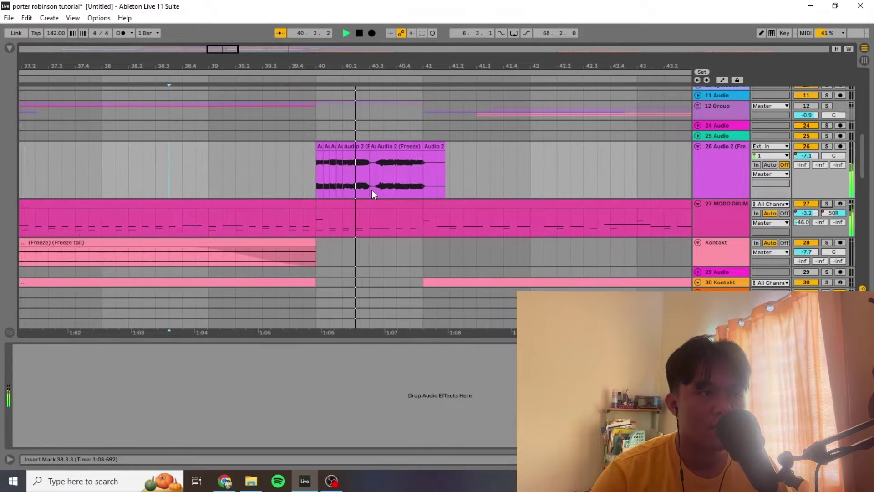
key(space)
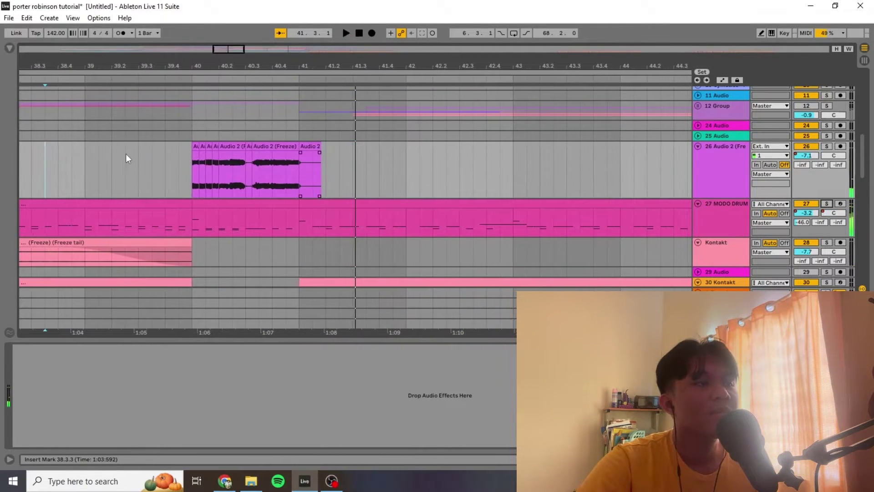
Step: Solo the 27 MODO DRUM track and play it from 40.1.1 into the section starting at bar 41
click(189, 212)
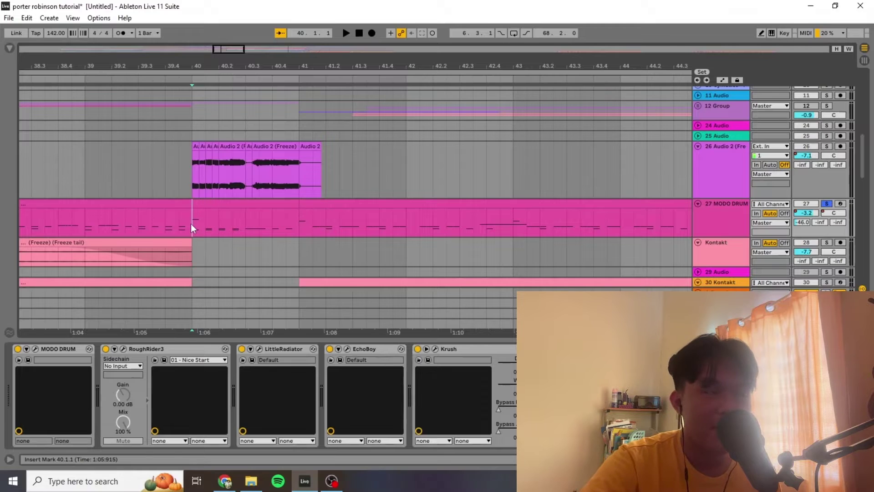
key(space)
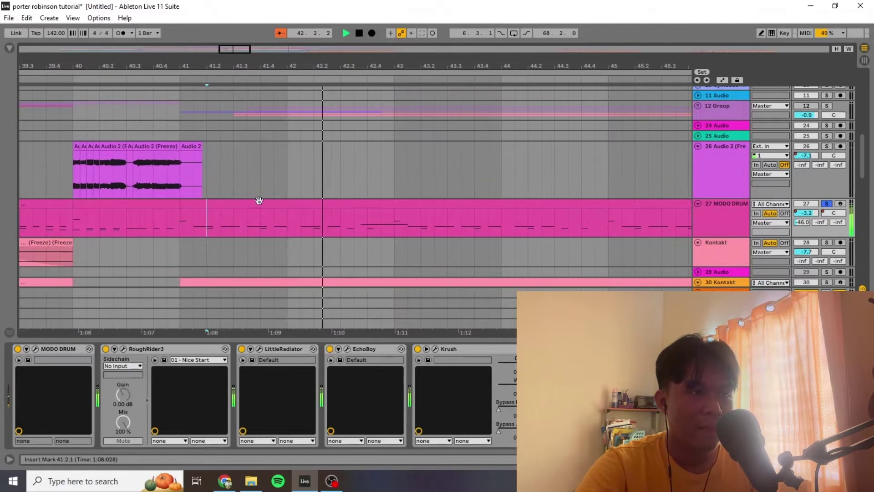
scroll(228, 188, down, 3)
click(211, 197)
click(184, 180)
scroll(192, 183, down, 3)
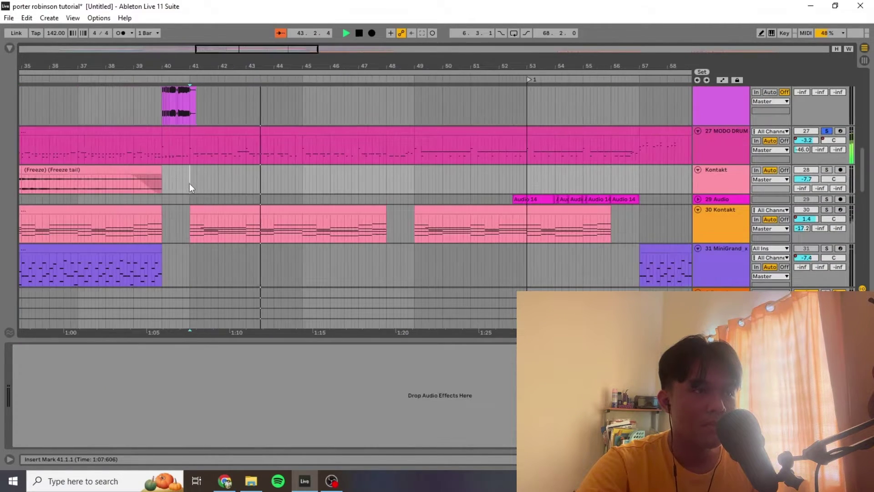
click(193, 151)
Step: Inspect the 30 Kontakt track's effect chain at 41.1.1 and look over the other tracks entering at bar 41
scroll(193, 151, down, 4)
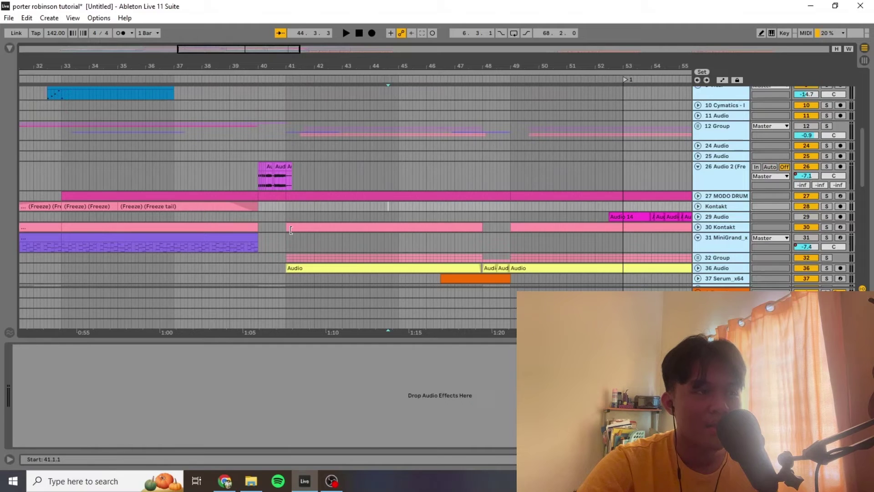
click(291, 229)
scroll(292, 229, down, 2)
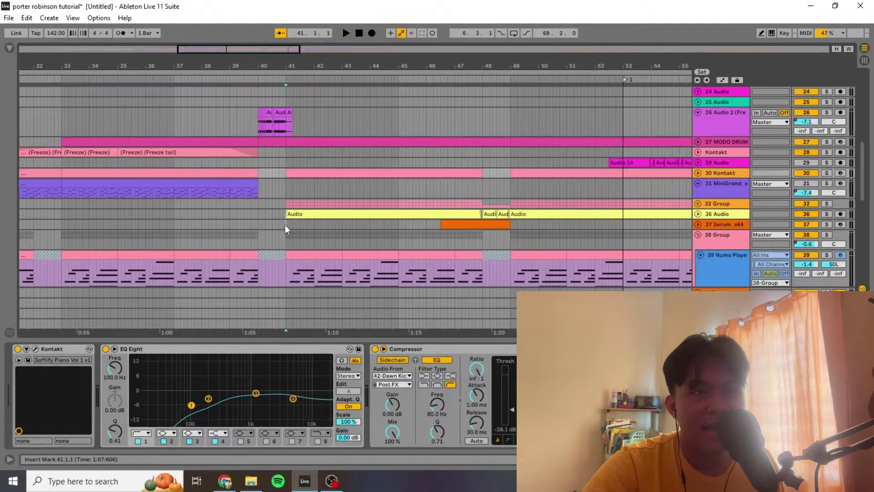
click(278, 224)
scroll(286, 231, up, 10)
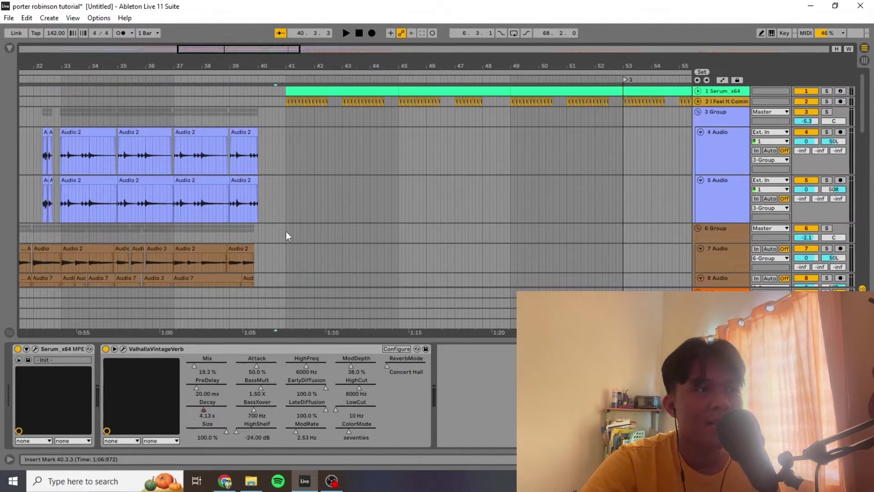
Step: Look over the middle tracks up to bar 57 and inspect the 31 MiniGrand track's effect chain
scroll(542, 192, down, 9)
scroll(539, 194, right, 3)
drag(538, 194, 428, 194)
click(458, 211)
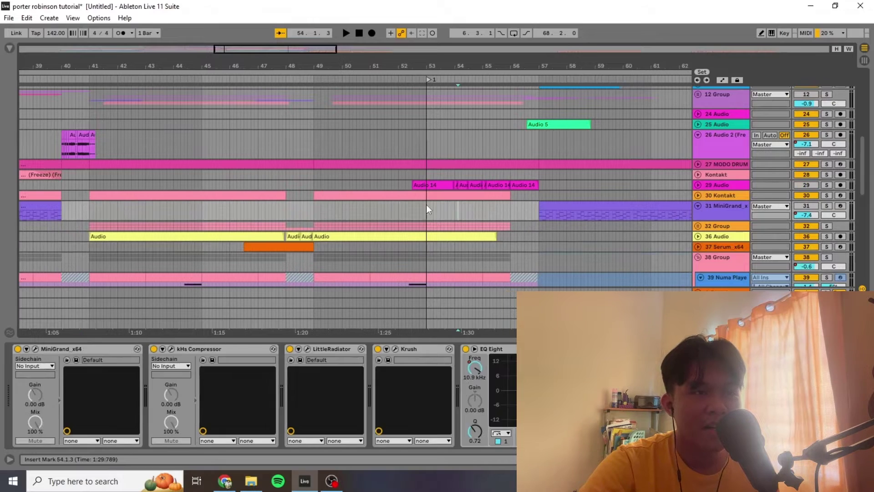
click(399, 196)
click(408, 216)
Step: Play the full mix from 52.3.3 up to bar 57 while looking over the lower tracks
click(262, 191)
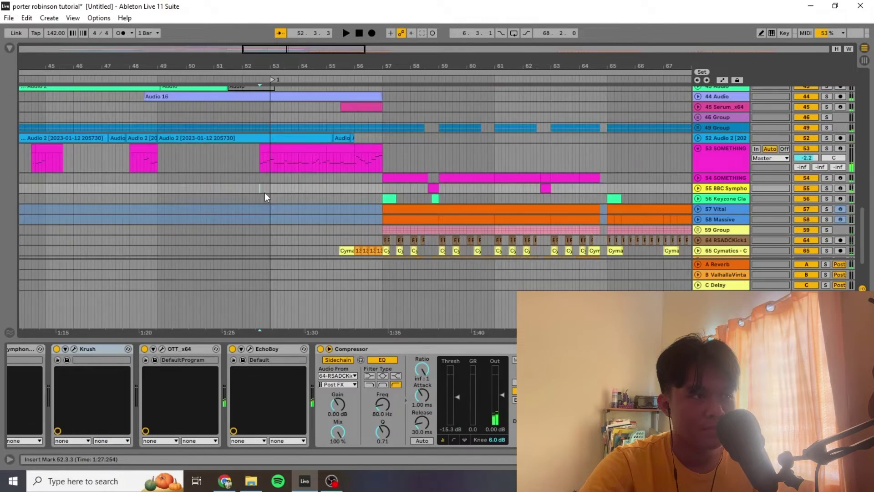
key(space)
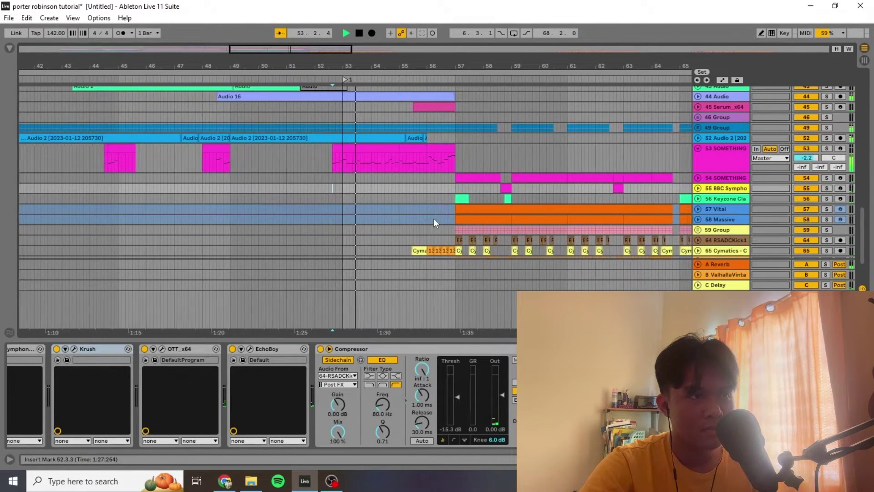
scroll(434, 219, down, 3)
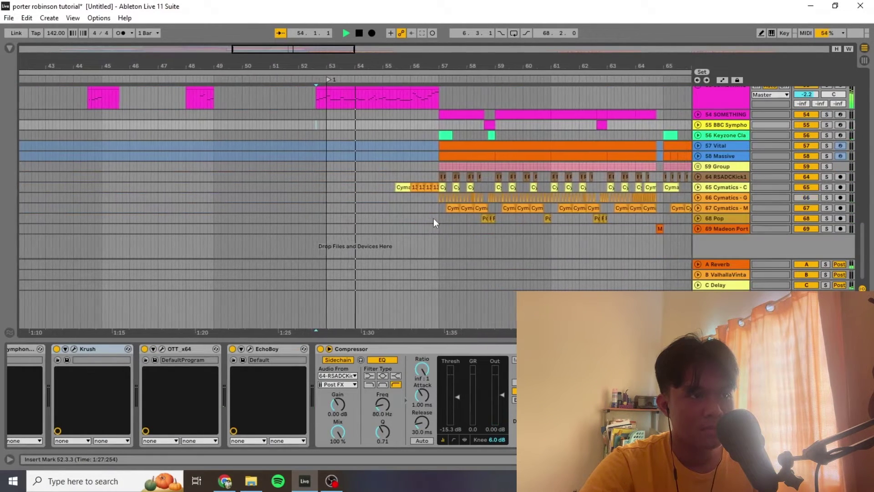
scroll(434, 219, up, 2)
scroll(400, 185, up, 4)
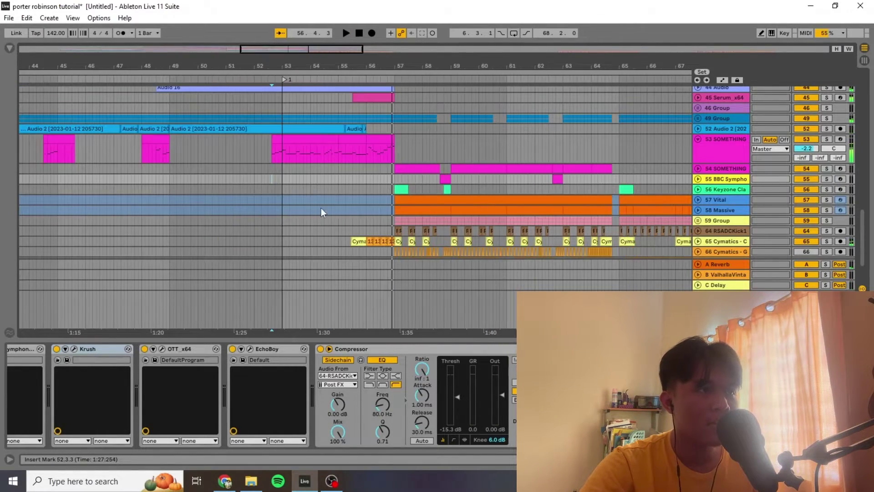
Step: Solo the drum tracks 64 through 67, including RSADCKick1 and the Cymatics samples, and play them from 56.4.1
scroll(320, 210, up, 6)
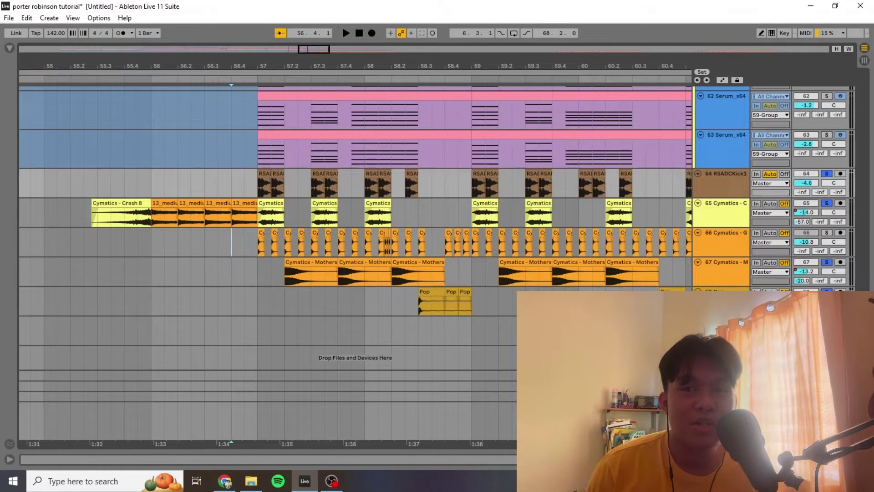
key(space)
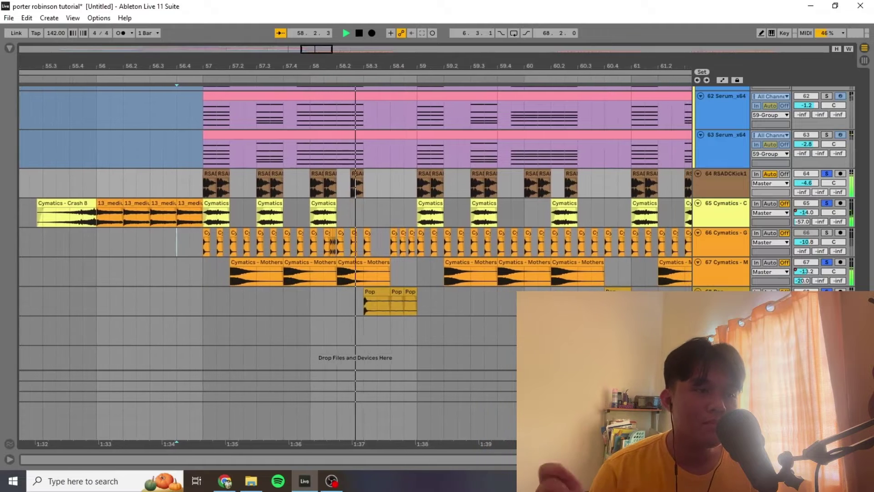
key(space)
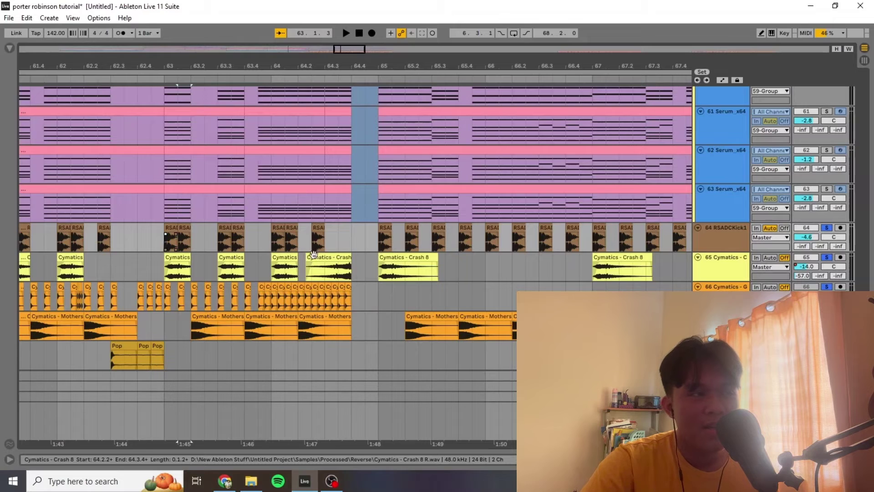
Step: Play the soloed drum tracks from 64.4.1 to hear the pattern change at bar 65
scroll(313, 255, right, 1)
click(318, 254)
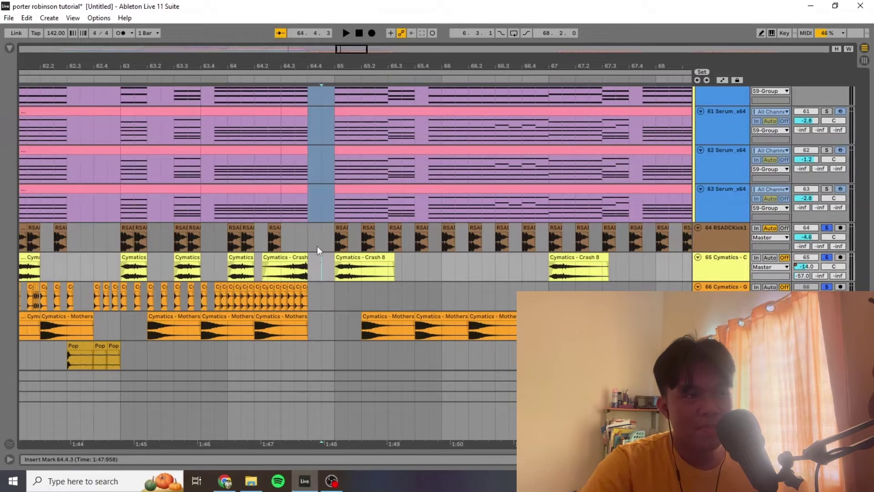
click(310, 246)
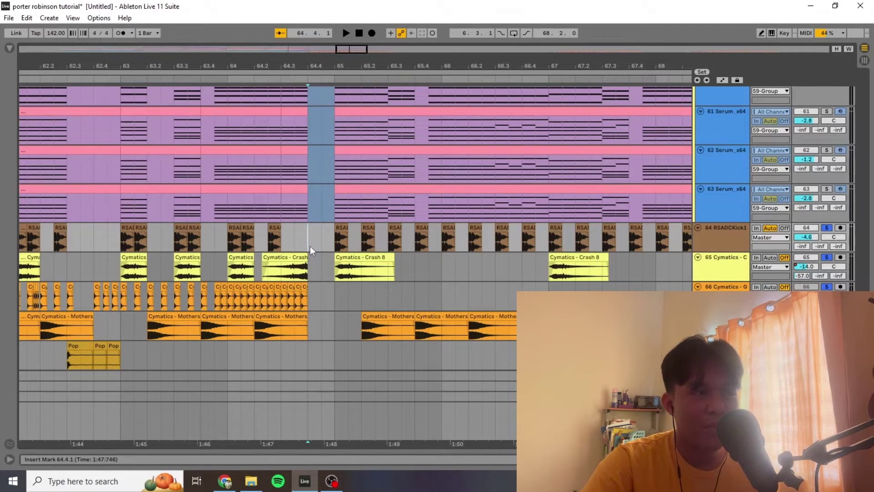
key(space)
scroll(310, 246, down, 1)
click(321, 230)
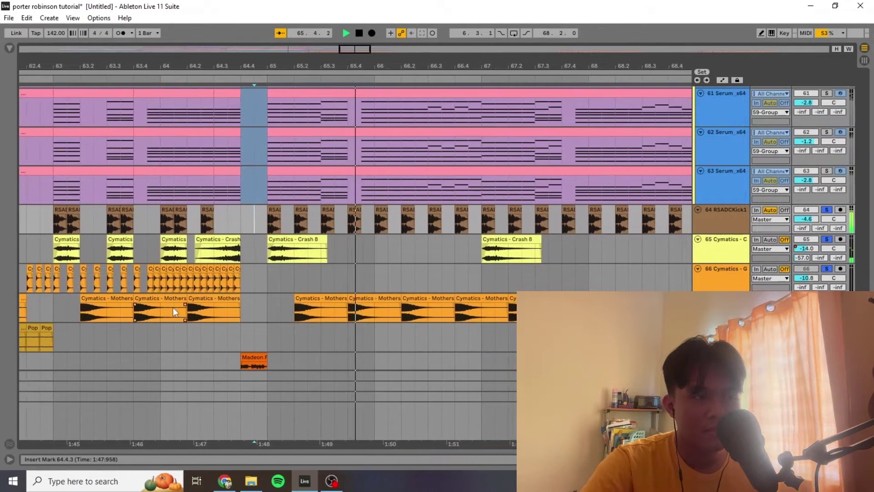
click(160, 330)
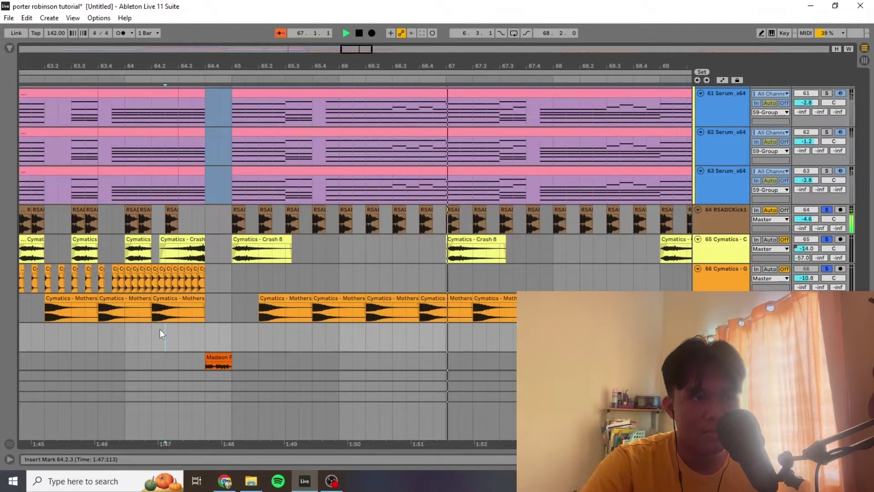
key(space)
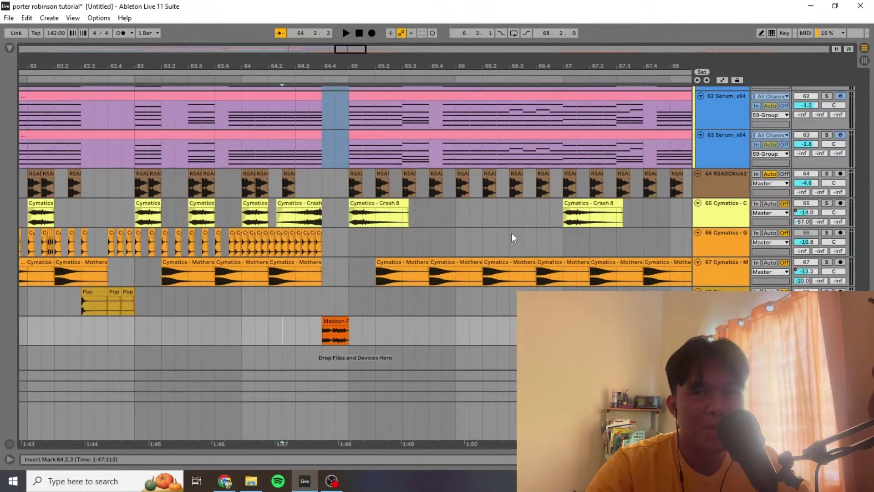
Step: Play the Madeon sample clip on track 69 from 64.3.3
click(305, 323)
key(space)
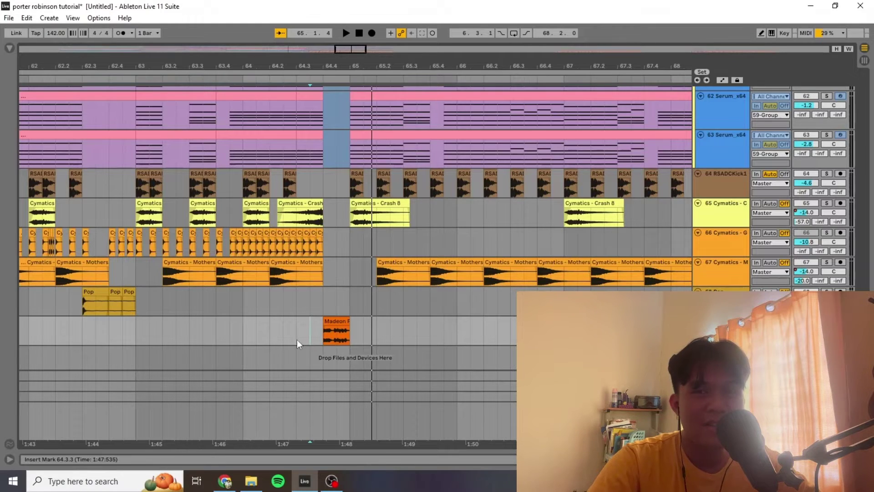
Step: Solo the 65 Cymatics track and play its crash and fill clips from 55.3.1
key(space)
key(Left)
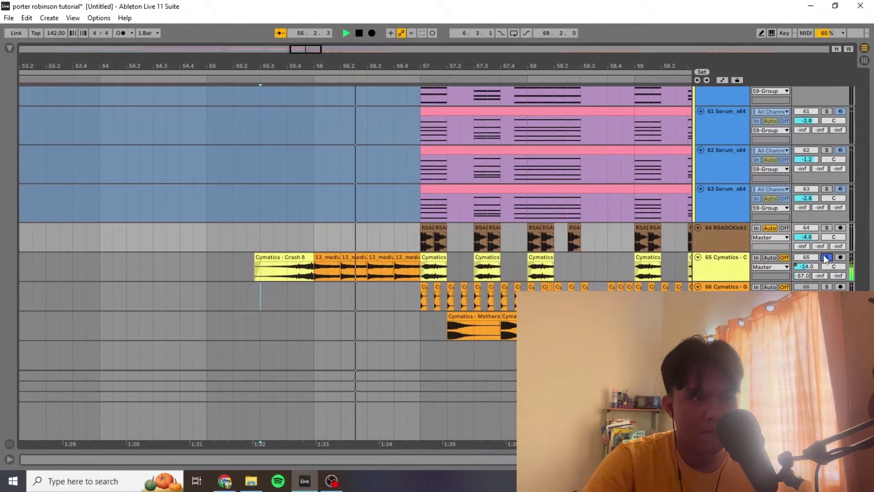
click(826, 257)
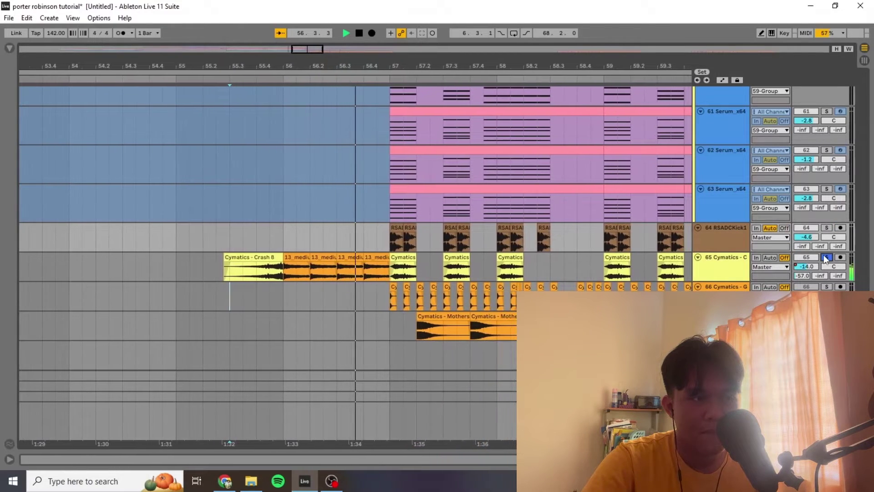
Step: Solo the 60 Serum track inside the 59 Group, play it from 56.4.1 and open its device chain
scroll(349, 135, up, 3)
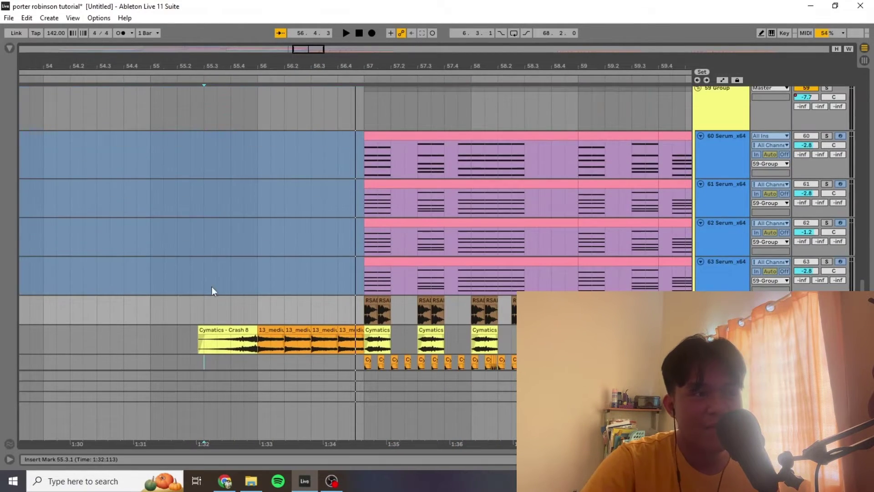
click(350, 137)
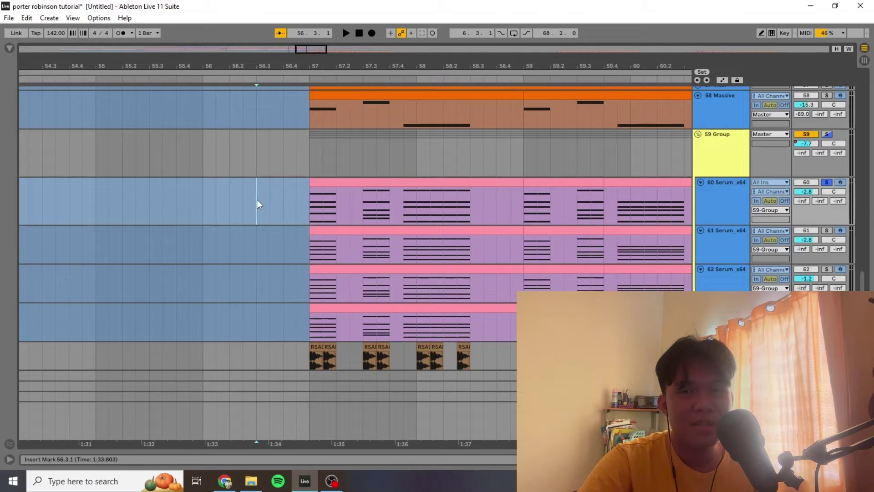
click(288, 191)
key(space)
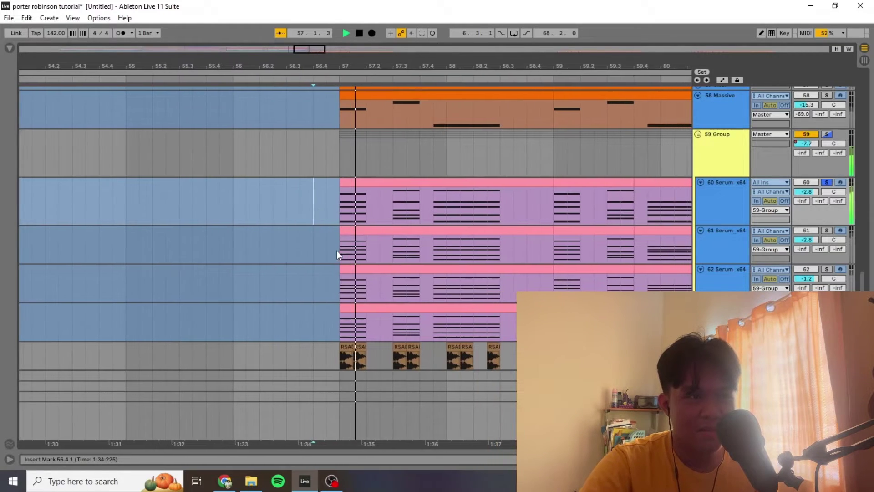
click(314, 247)
double_click(713, 192)
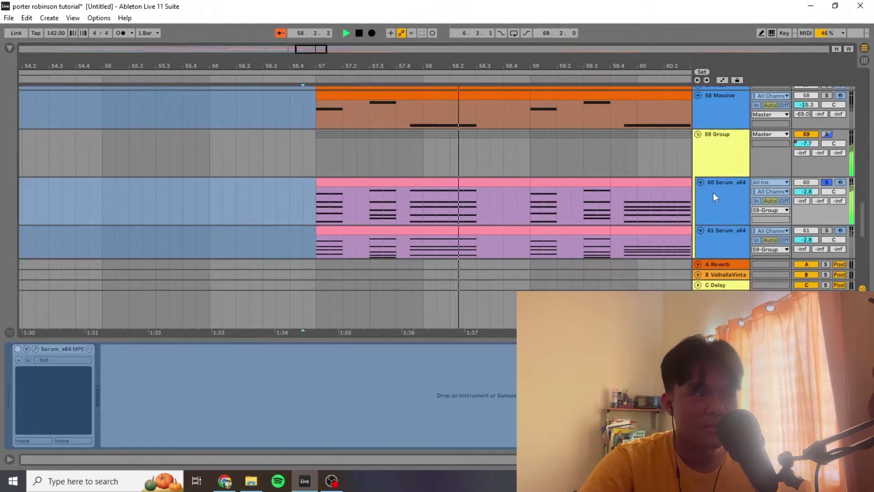
Step: Solo the 61 Serum track and play it from 56.4.3, switching the solo to the 62 Serum track during playback
scroll(355, 175, down, 3)
key(space)
click(302, 144)
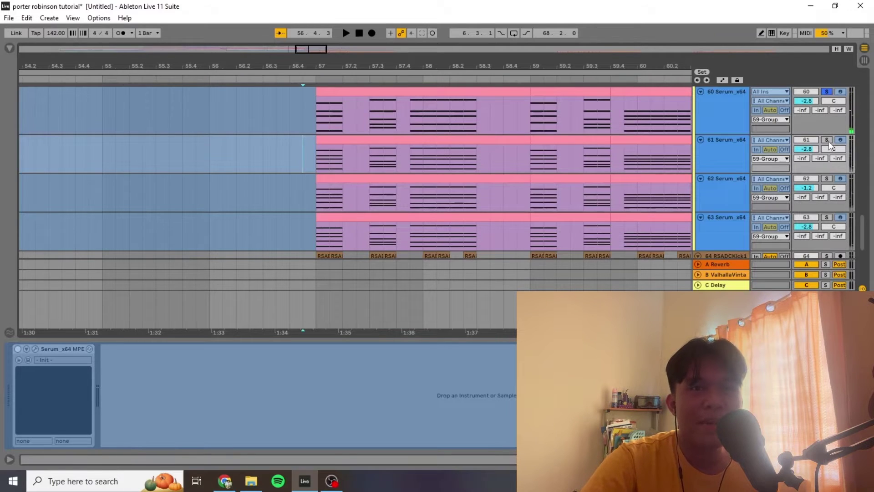
key(space)
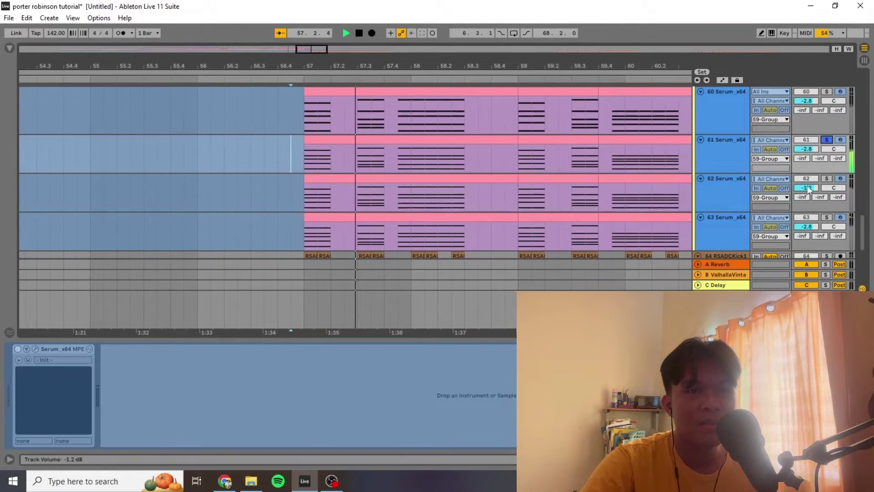
click(822, 178)
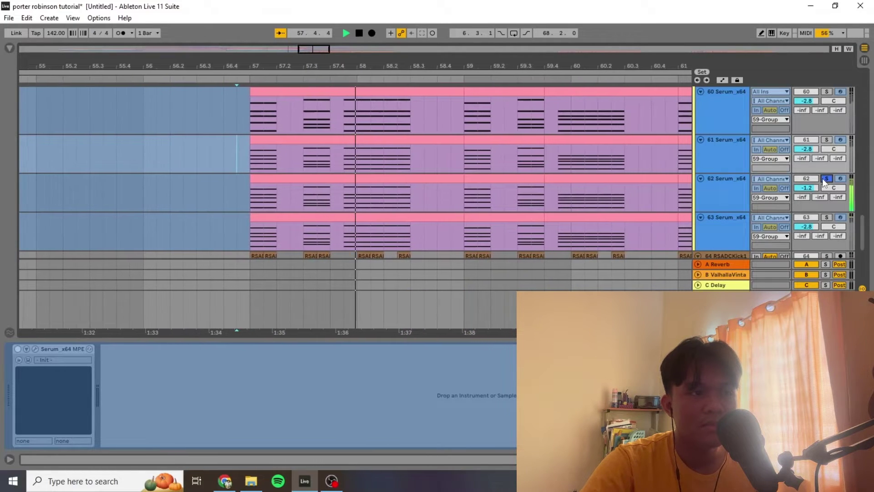
key(space)
Step: Solo the 63 Serum track and play its chords from 56.4.1
click(827, 218)
click(158, 232)
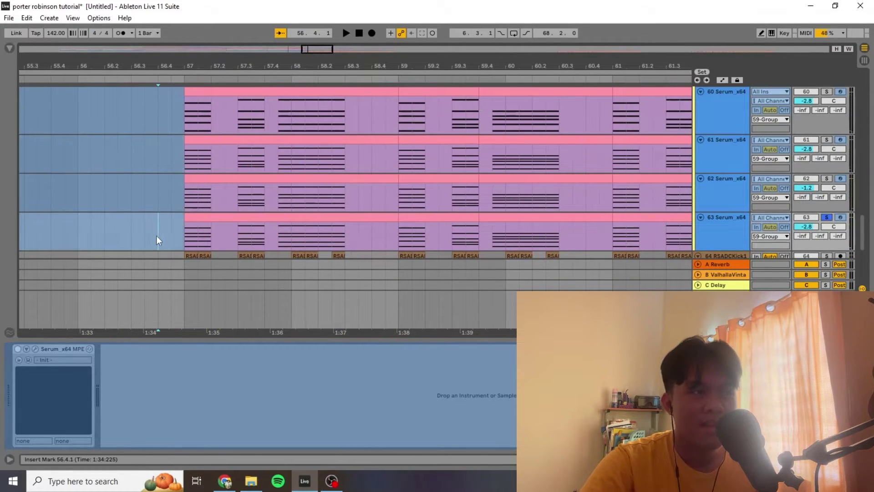
key(space)
key(space)
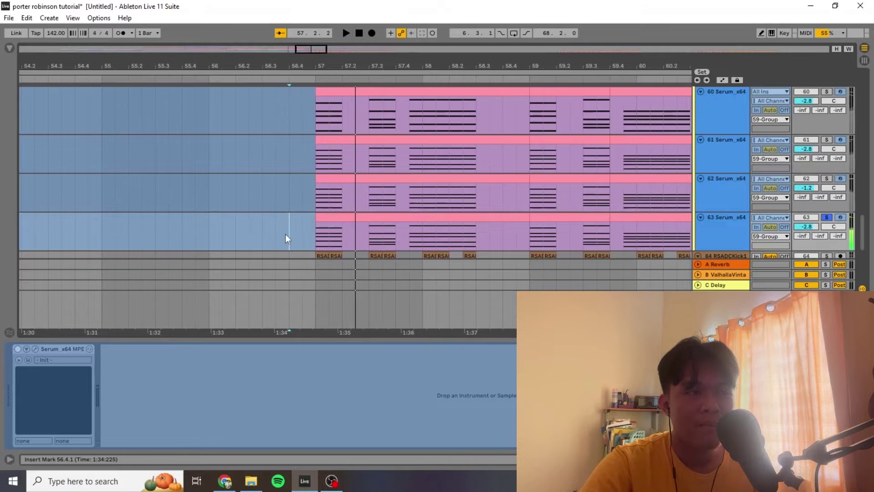
click(285, 234)
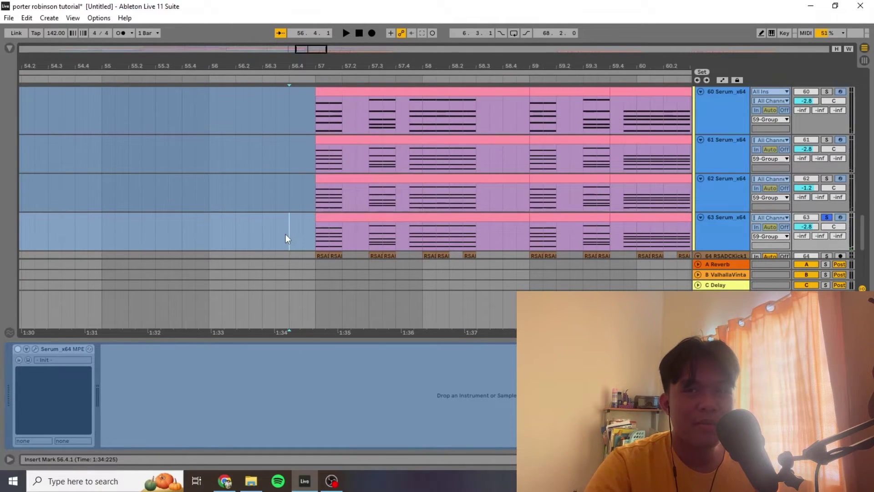
key(space)
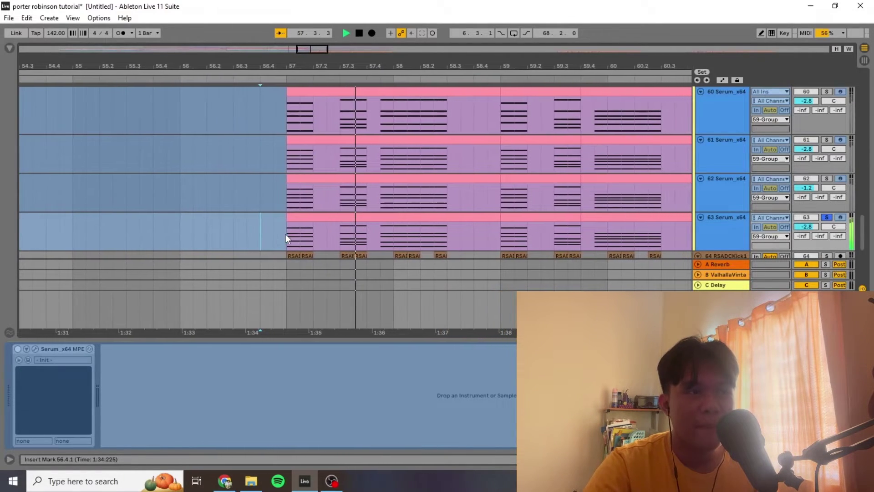
Step: Solo the whole 59 Group together with the 58 Massive bass track and play them from 56.4.3
scroll(291, 226, up, 4)
click(226, 174)
key(space)
click(827, 152)
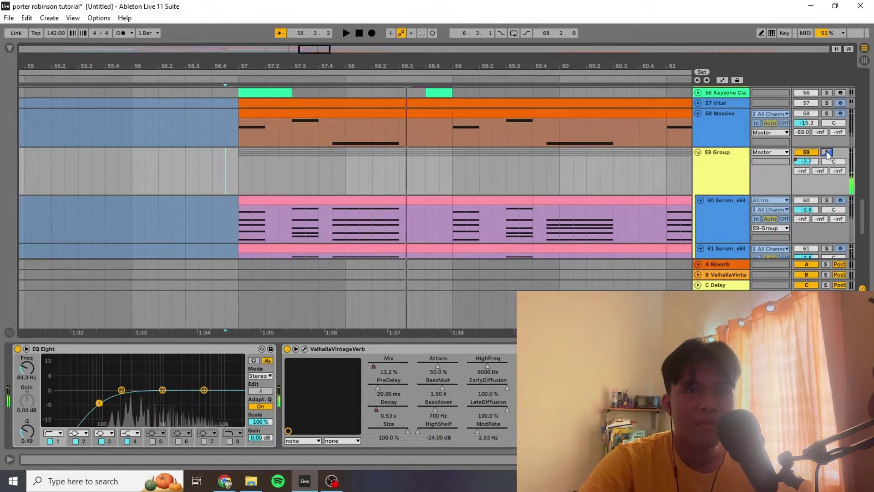
drag(738, 145, 738, 174)
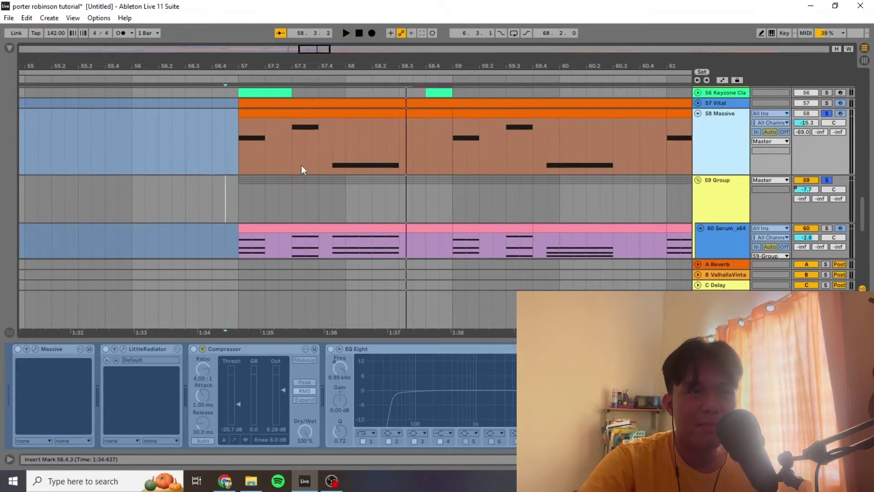
click(226, 141)
key(space)
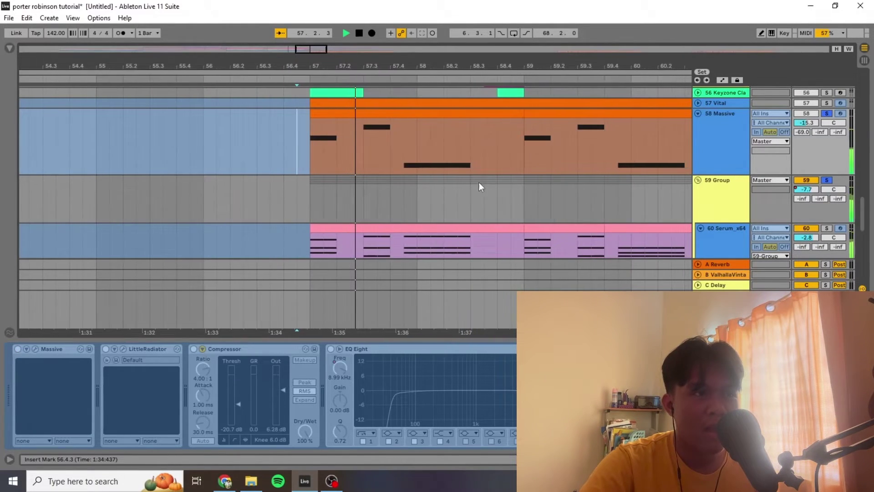
Step: Unfold the 57 Vital track, add it to the solo with 58 Massive and the 59 Group, and play the layers
double_click(726, 104)
key(space)
click(826, 103)
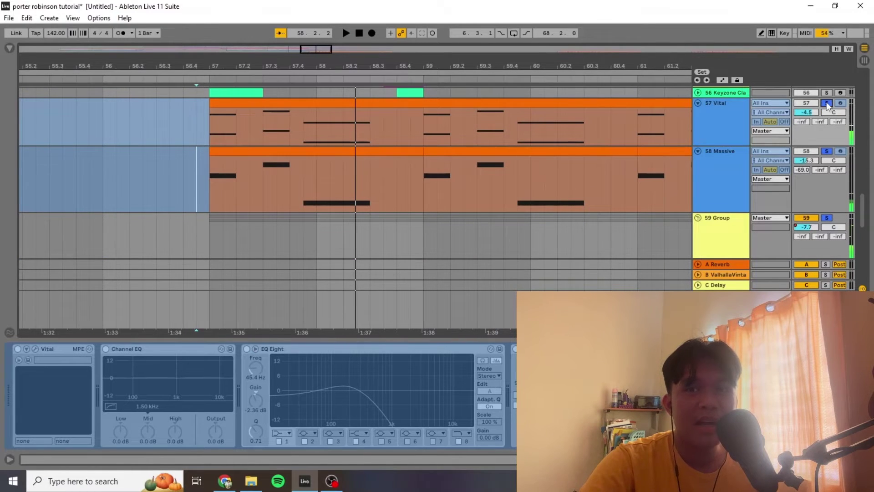
key(space)
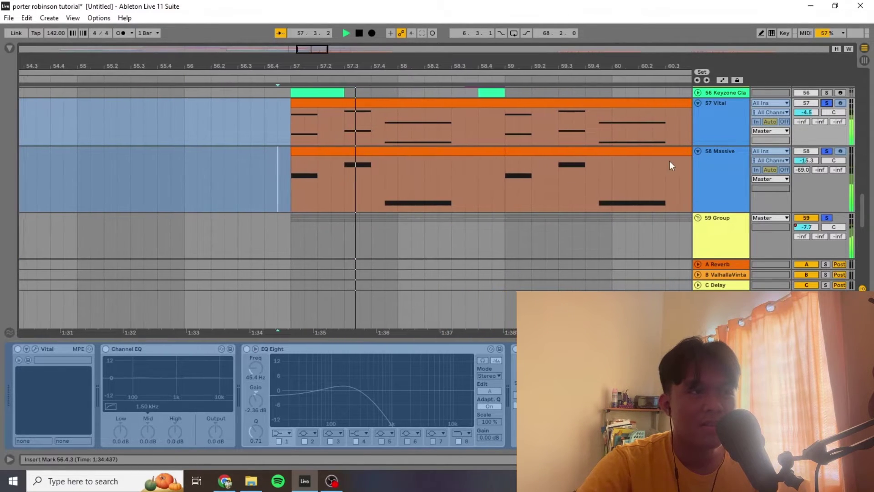
scroll(555, 206, down, 2)
scroll(645, 171, up, 2)
key(space)
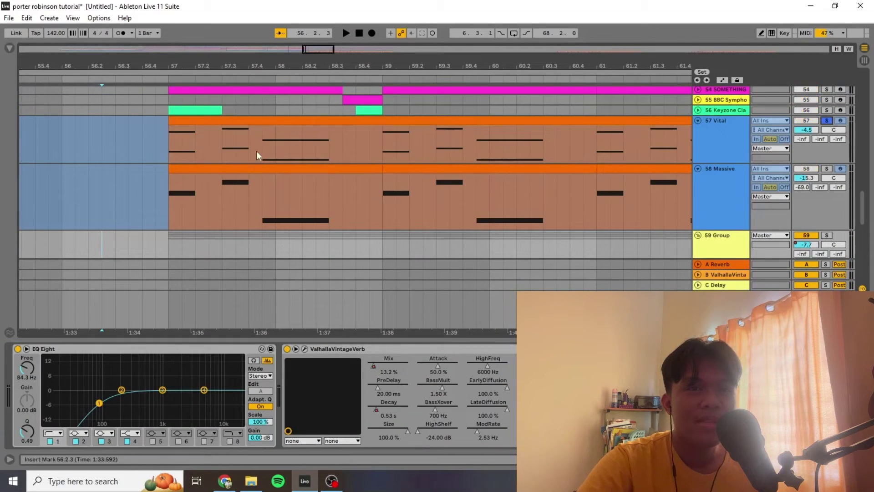
Step: Solo only the 58 Massive track and play it from 56.4.3
click(121, 126)
click(162, 141)
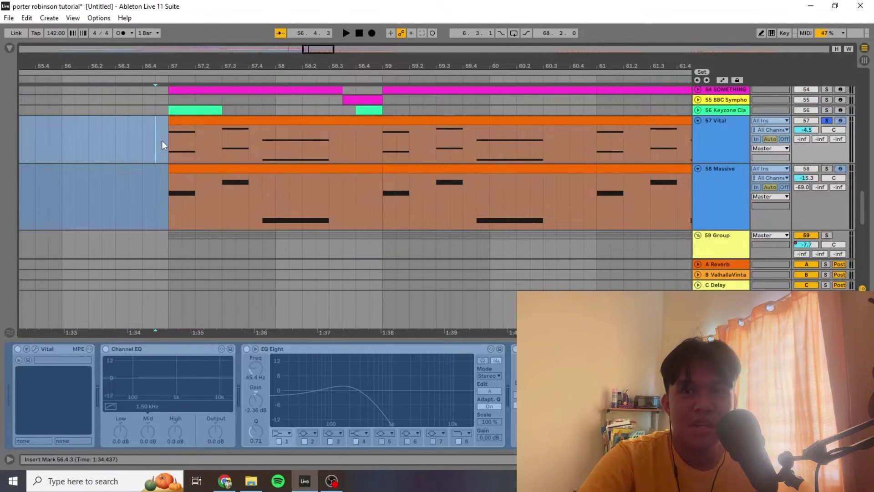
click(827, 168)
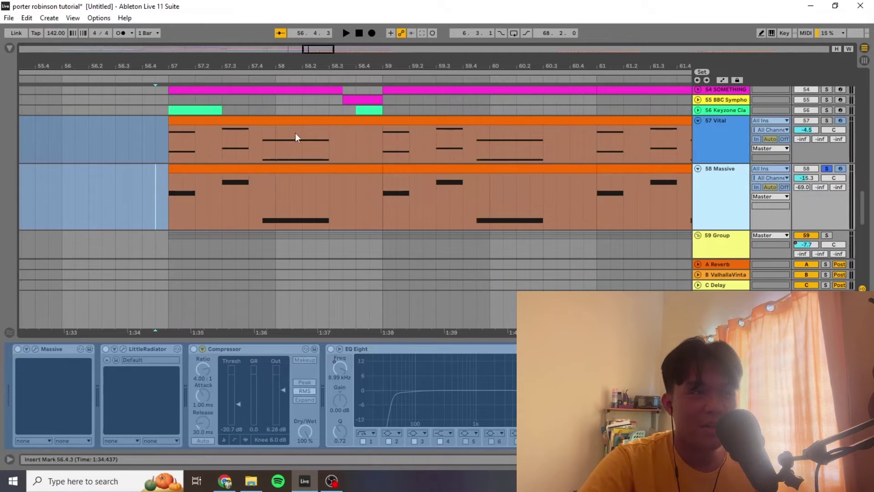
key(space)
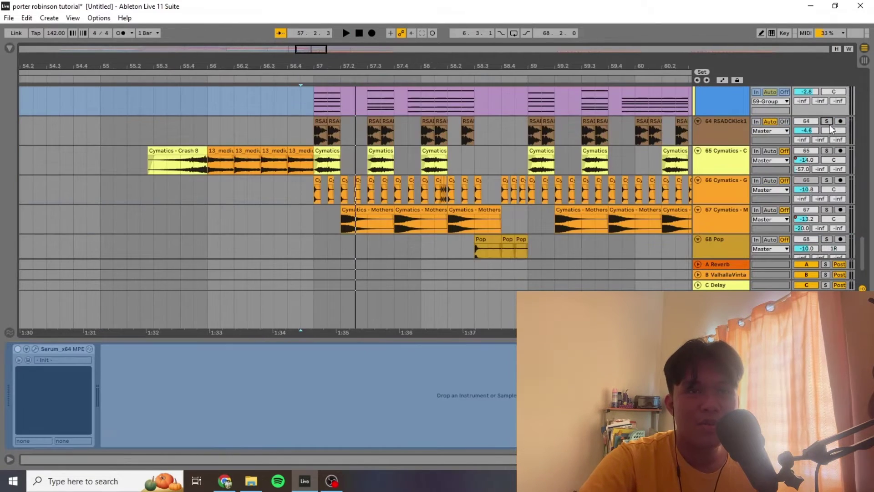
Step: Solo the 64 RSADCKick1 and 65 Cymatics drums along with 57 Vital and the 59 Group, and play from 56.4.3
click(338, 134)
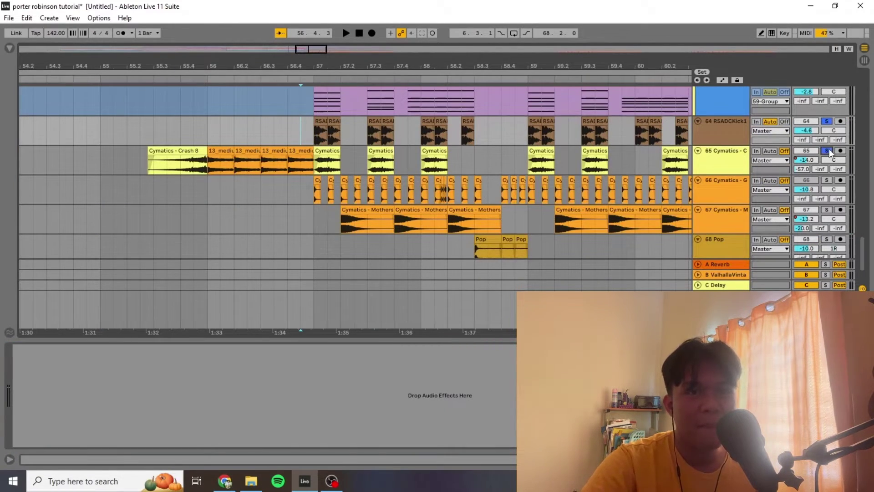
scroll(322, 177, up, 5)
key(space)
scroll(270, 189, up, 3)
click(264, 190)
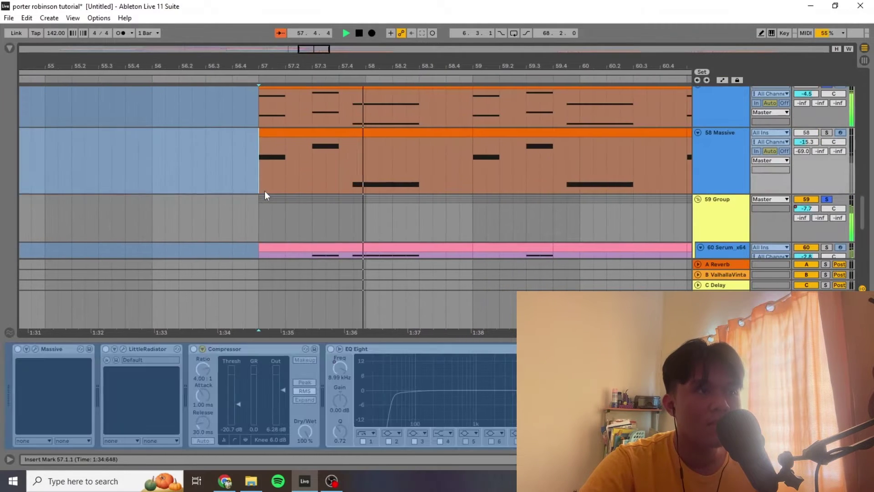
Step: Solo the 56 Keyzone Classic piano track and play it from 56.3.3
scroll(264, 191, up, 3)
click(258, 198)
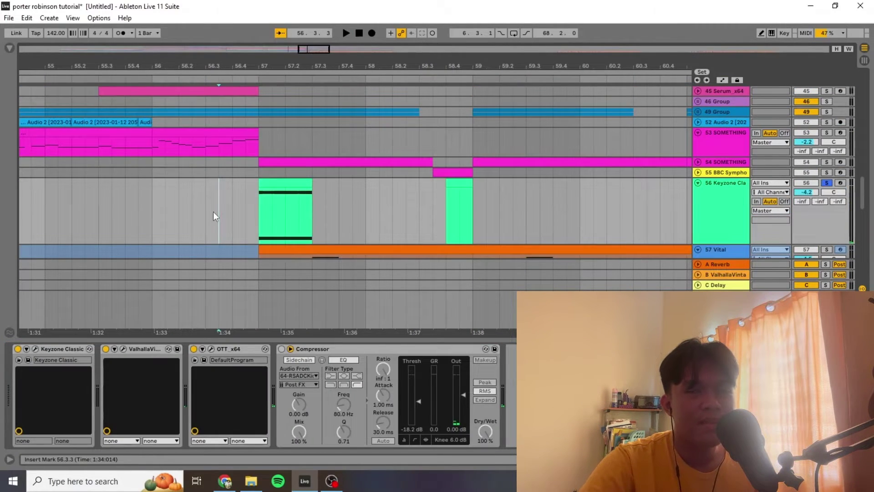
key(space)
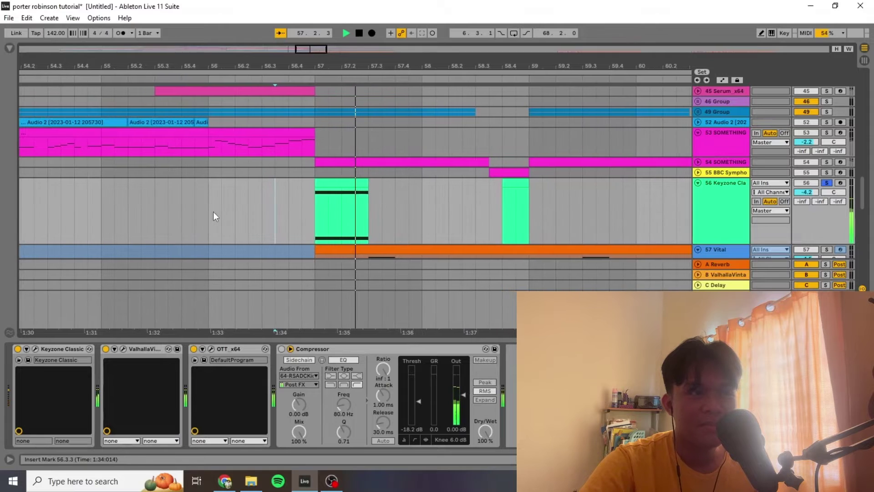
Step: Solo the 54 SOMETHING COMFORTING LEAD track and play its melody from 57.1.1
key(space)
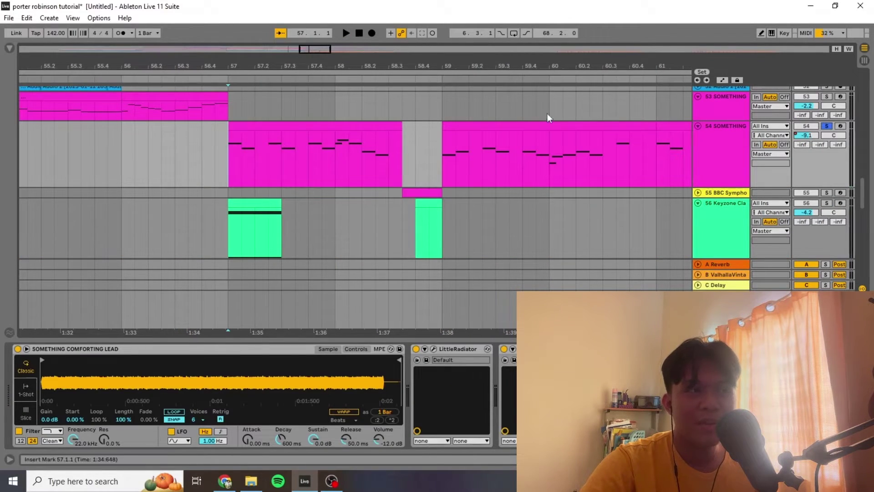
key(space)
scroll(250, 193, up, 3)
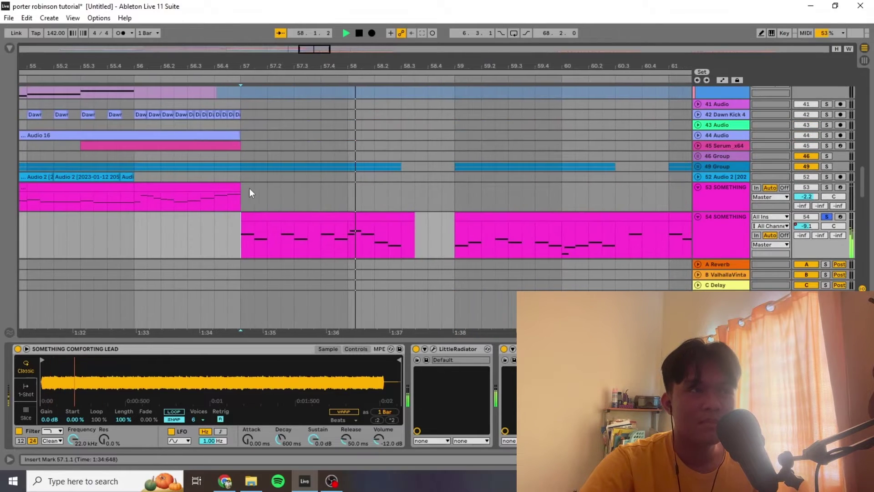
Step: Solo and unfold the 49 Group, selecting its audio clips from 57.1.1 to 58.4.3
click(212, 180)
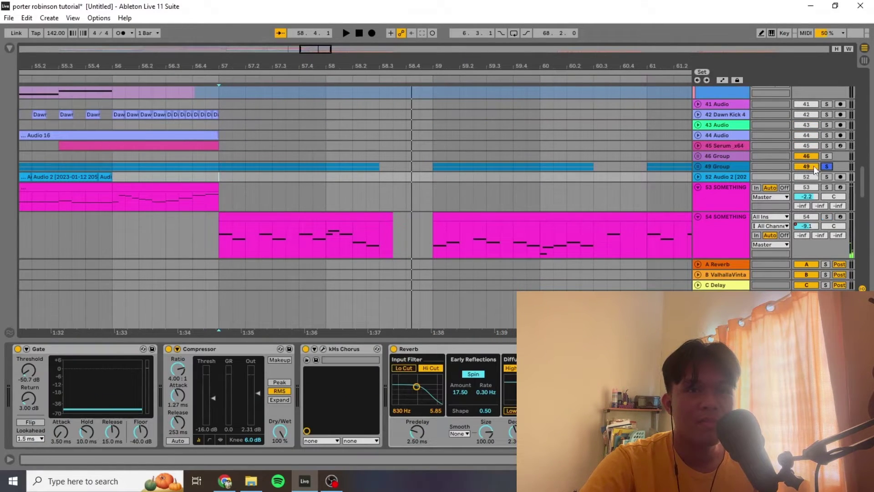
click(699, 166)
drag(421, 223, 220, 154)
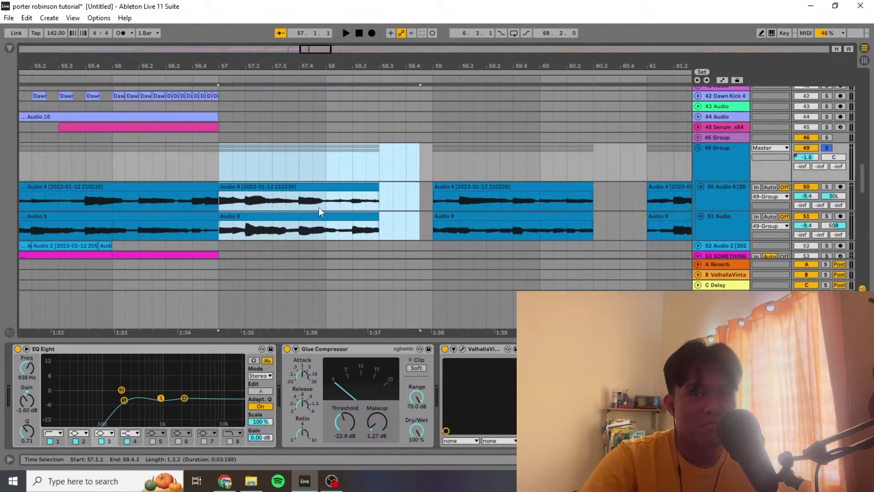
Step: Solo the 31 MiniGrand track, enlarge it and play it from 57.1.1
scroll(318, 212, up, 10)
click(727, 198)
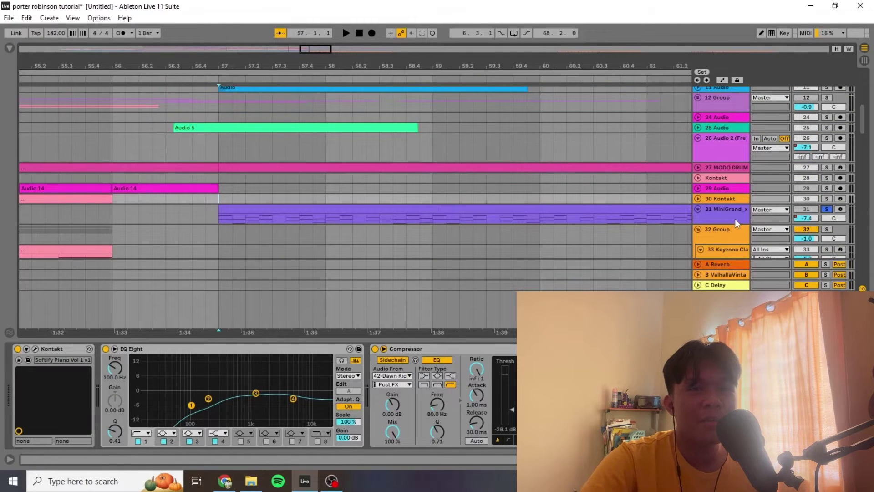
drag(725, 223, 725, 258)
key(space)
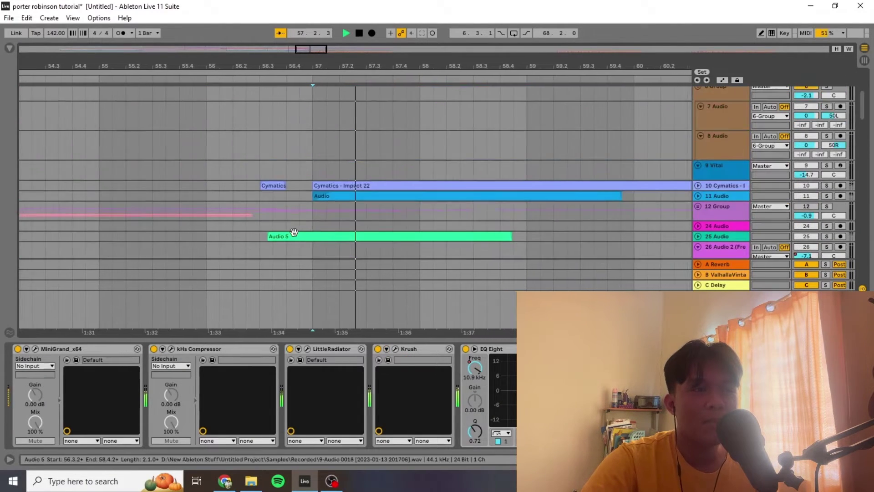
Step: Unfold the 10 Cymatics impact and 11 Audio tracks, solo both and play them
scroll(278, 207, up, 3)
click(728, 151)
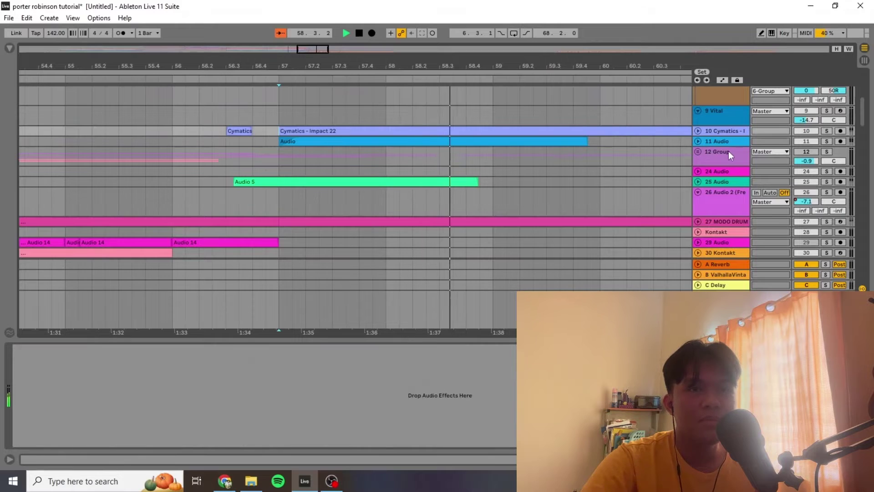
drag(735, 135, 723, 215)
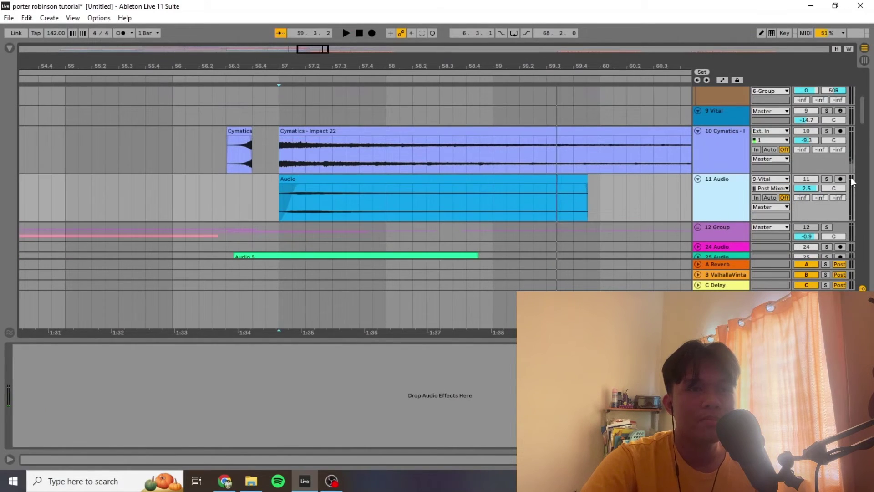
click(827, 179)
ctrl+click(827, 132)
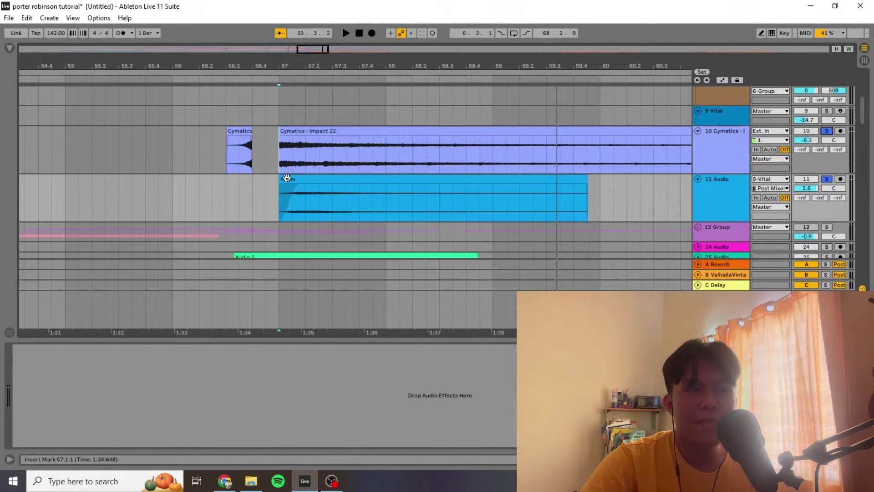
key(space)
Step: Clear the solos, fold the enlarged tracks and play the full mix from 55.3.3, following the drop across all tracks
scroll(282, 187, down, 4)
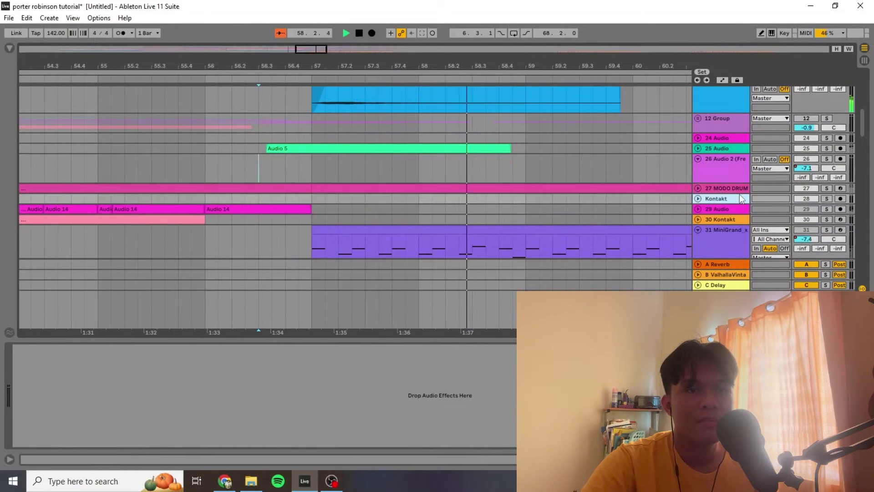
drag(737, 194, 735, 218)
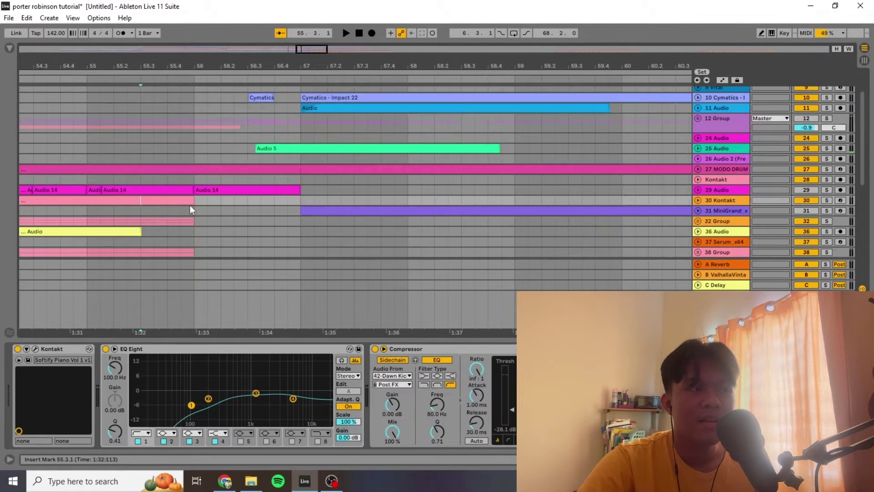
scroll(187, 204, down, 4)
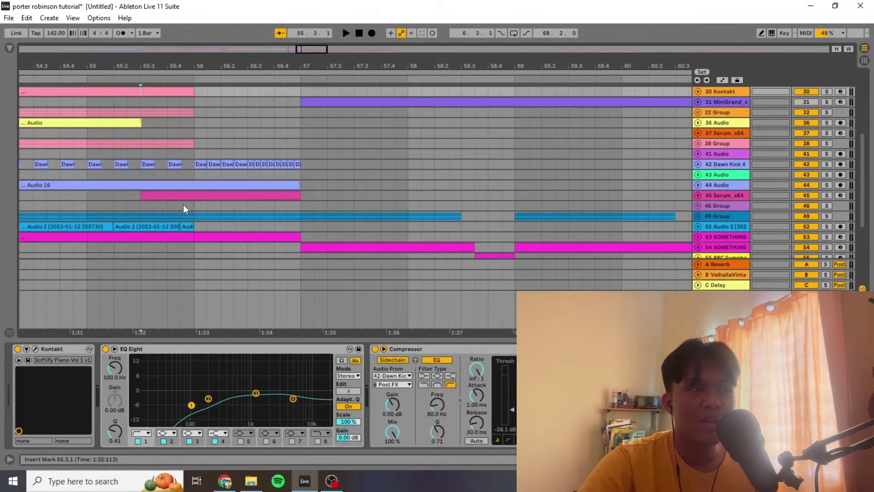
click(153, 204)
key(space)
scroll(549, 204, down, 4)
scroll(668, 195, down, 7)
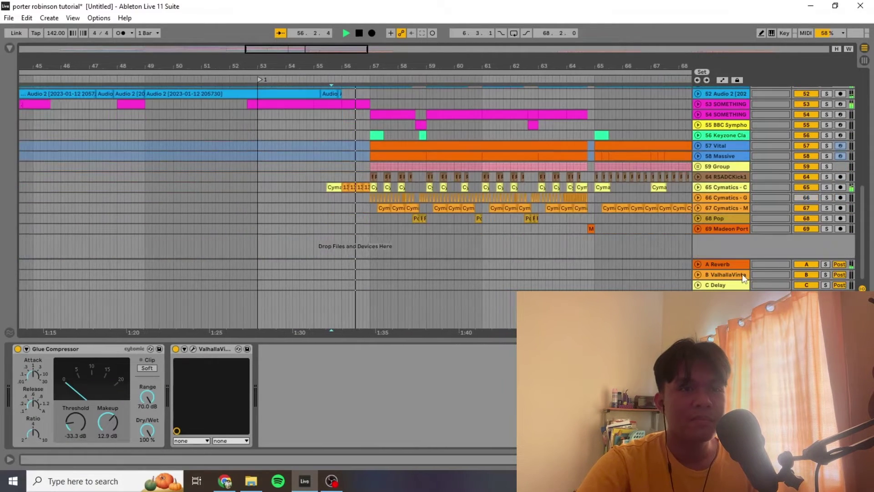
scroll(698, 228, up, 1)
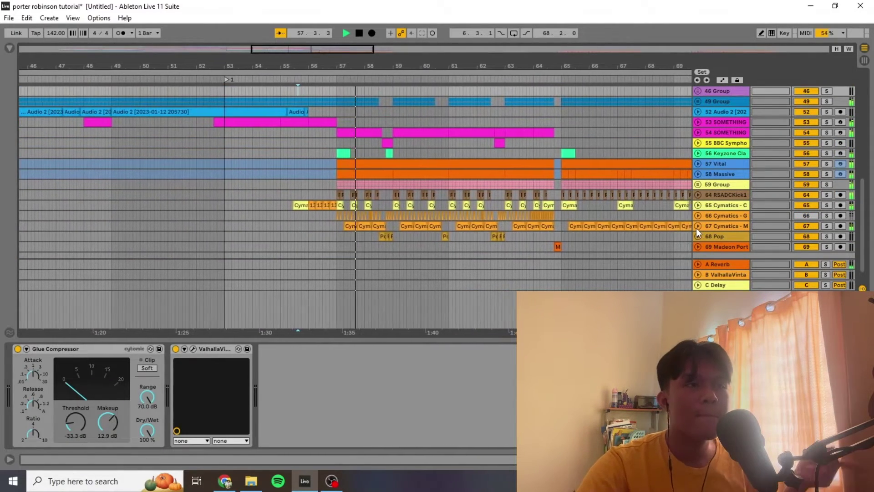
scroll(696, 228, up, 3)
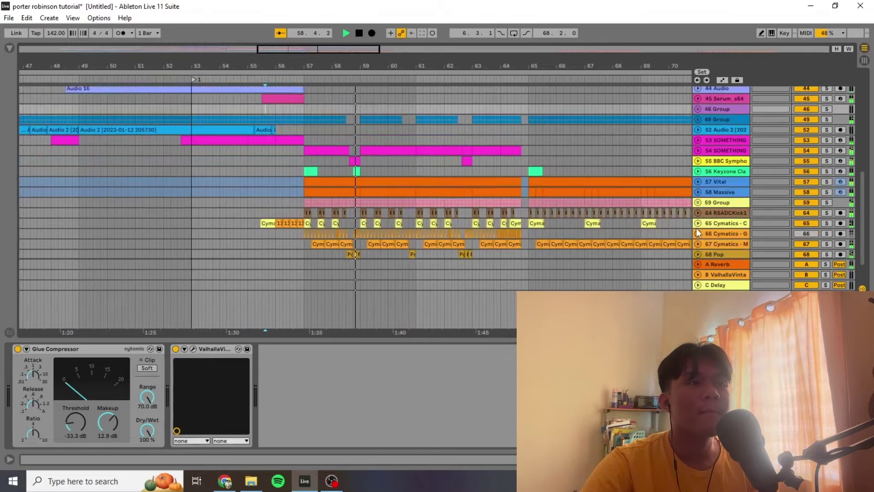
scroll(696, 228, up, 15)
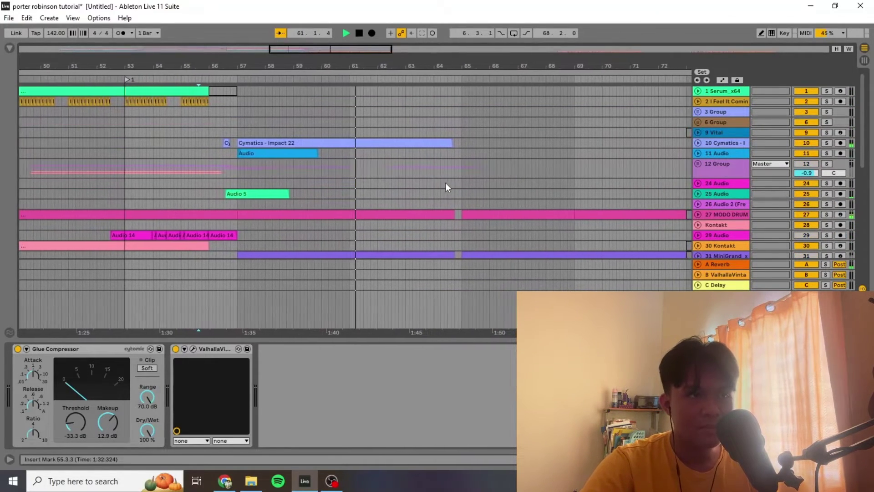
scroll(456, 196, down, 2)
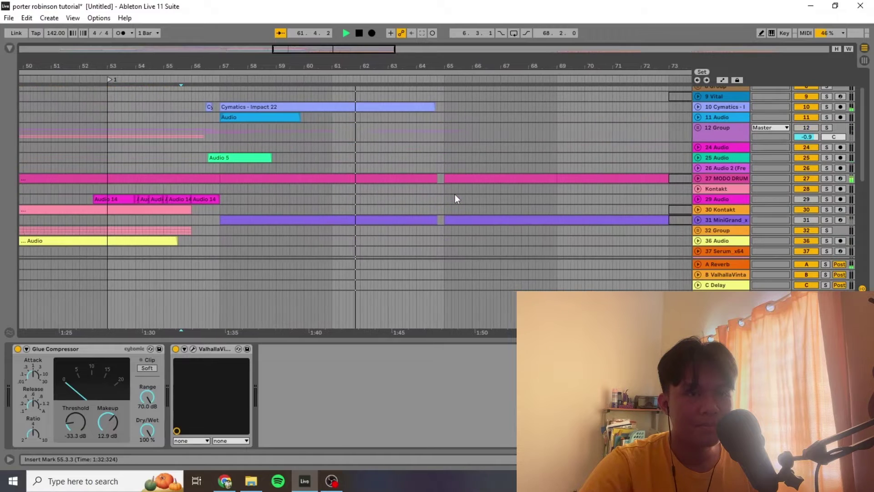
key(space)
Step: Play the drop's second half from 64.2.1 and examine the clips across the arrangement
click(402, 199)
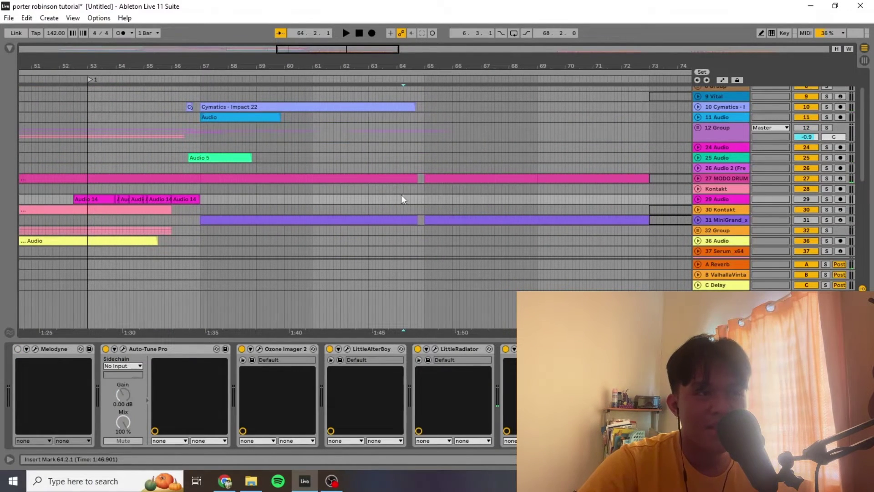
key(space)
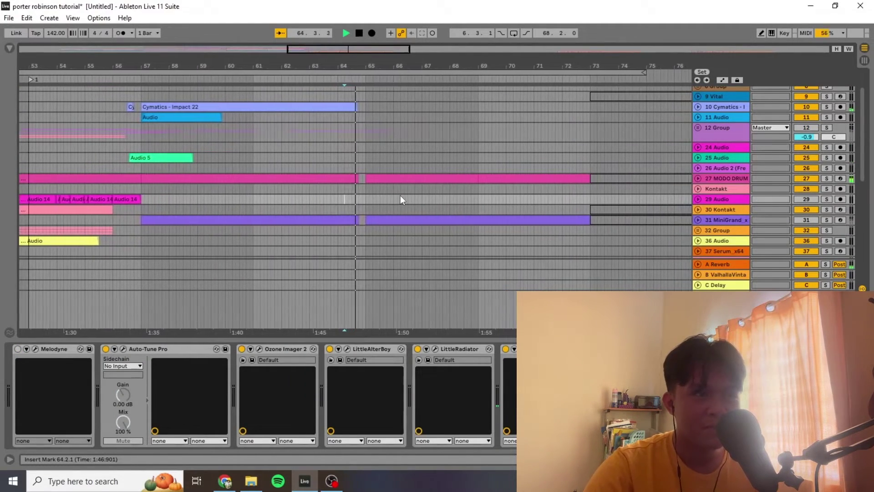
scroll(354, 194, down, 8)
scroll(354, 194, down, 1)
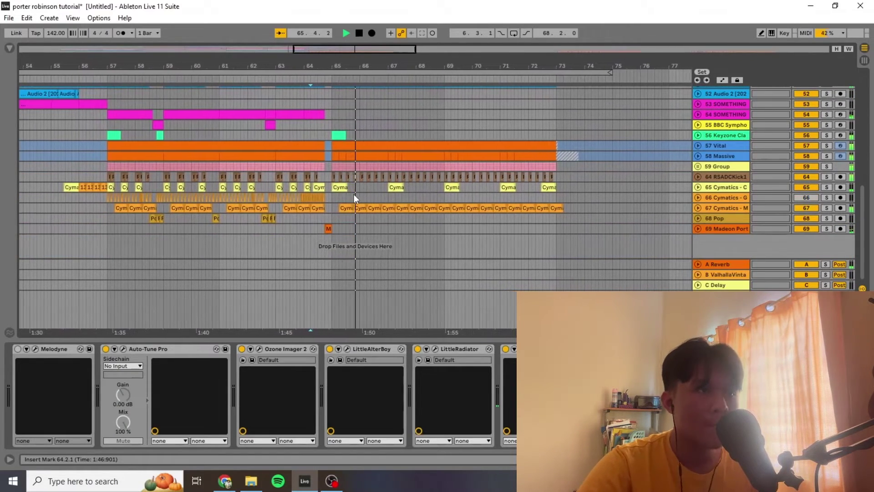
scroll(354, 194, up, 3)
scroll(354, 194, down, 3)
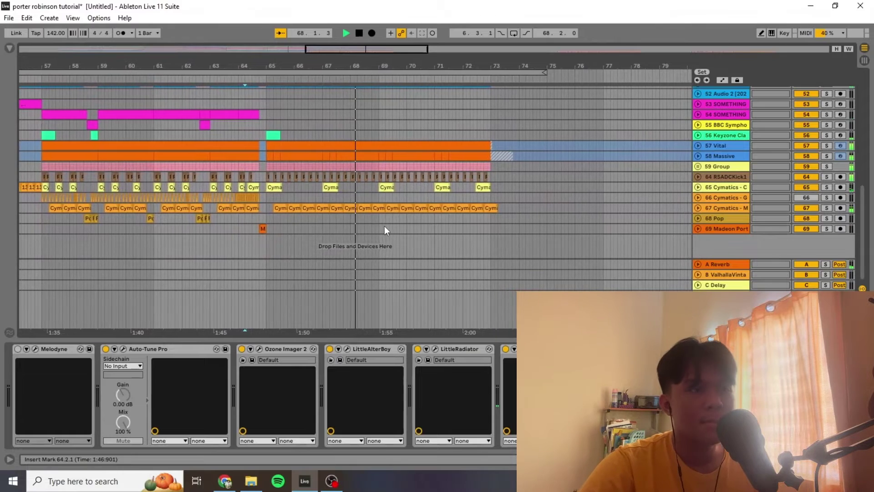
scroll(358, 168, down, 4)
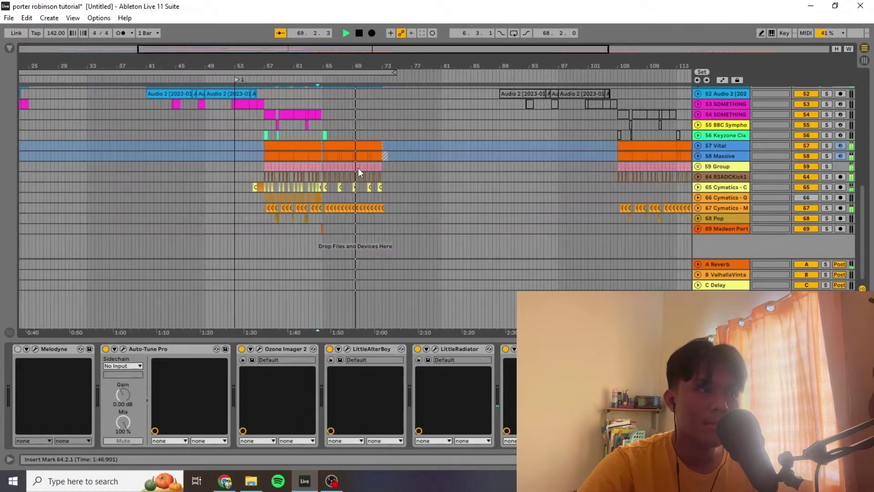
scroll(179, 164, up, 3)
scroll(122, 166, up, 2)
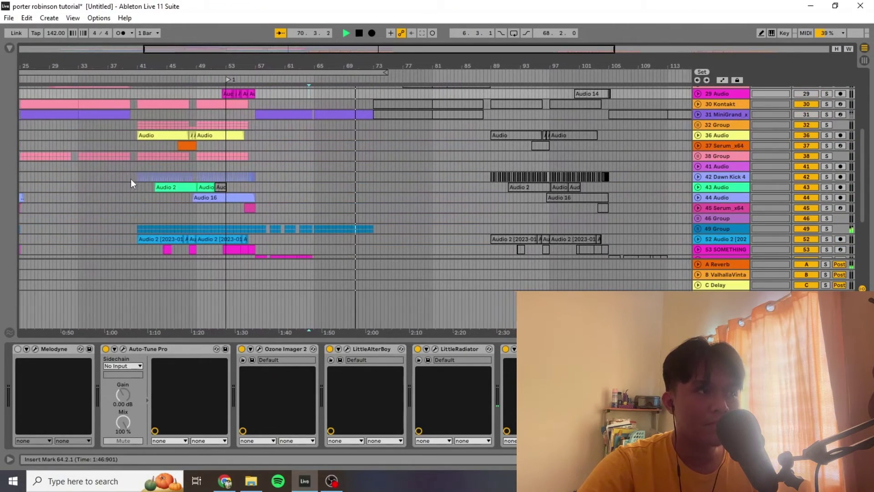
scroll(130, 179, down, 4)
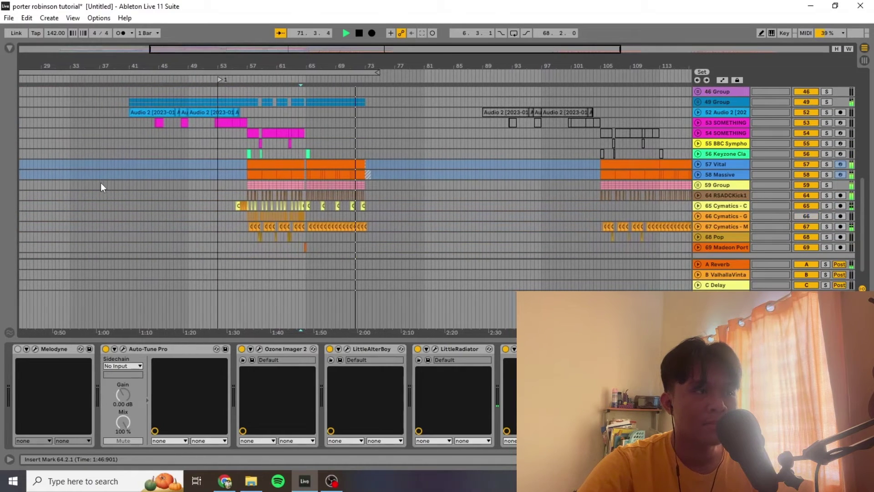
Step: Stop playback, solo and unfold the 12 Group vocals, and locate the start of the DEMO VOCAL rec 20 clip
click(116, 183)
scroll(110, 191, up, 5)
click(121, 194)
scroll(122, 194, up, 6)
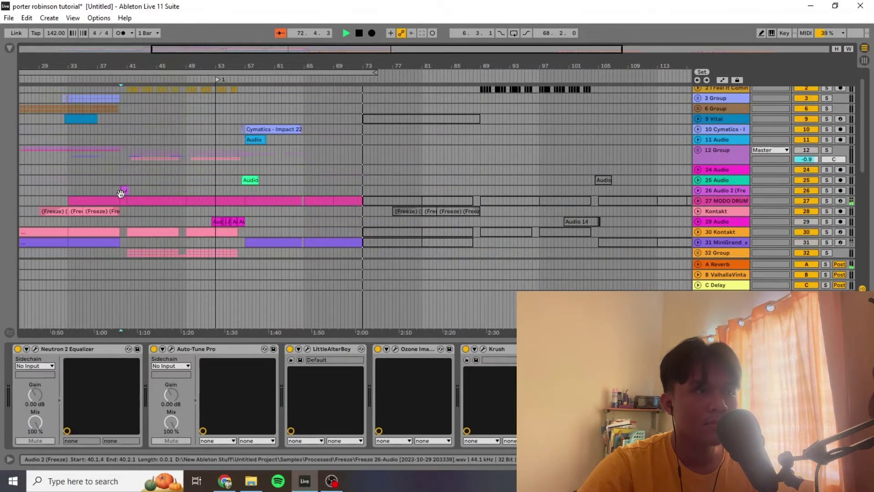
click(716, 193)
scroll(153, 179, up, 6)
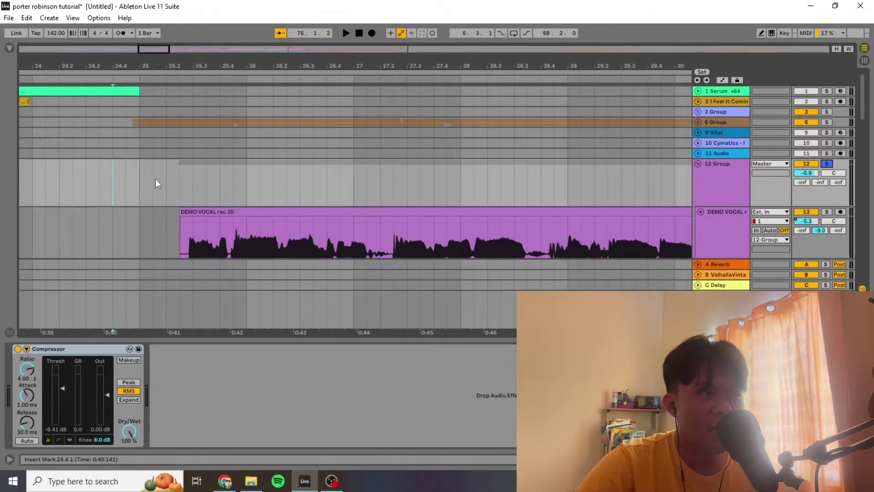
click(155, 179)
scroll(287, 217, down, 3)
scroll(618, 198, up, 1)
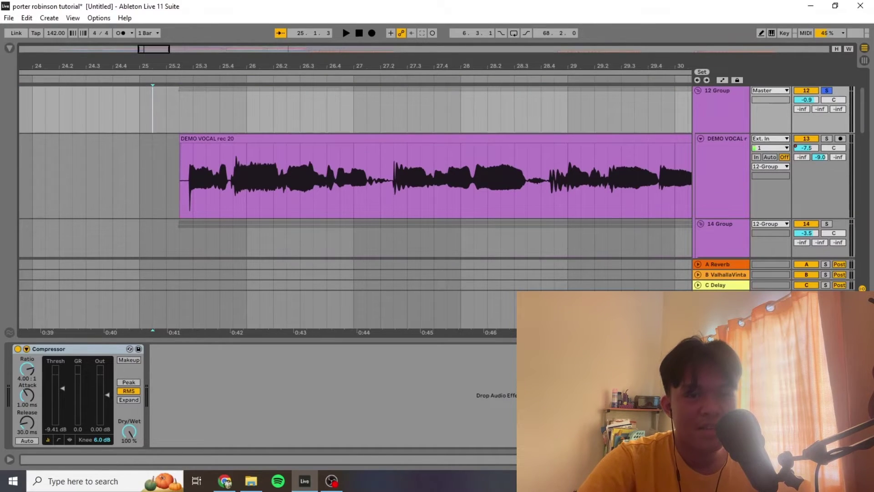
Step: Hide the device view, reduce the DEMO VOCAL track's height and play the soloed vocals from 25.2.1
key(ctrl+alt+l)
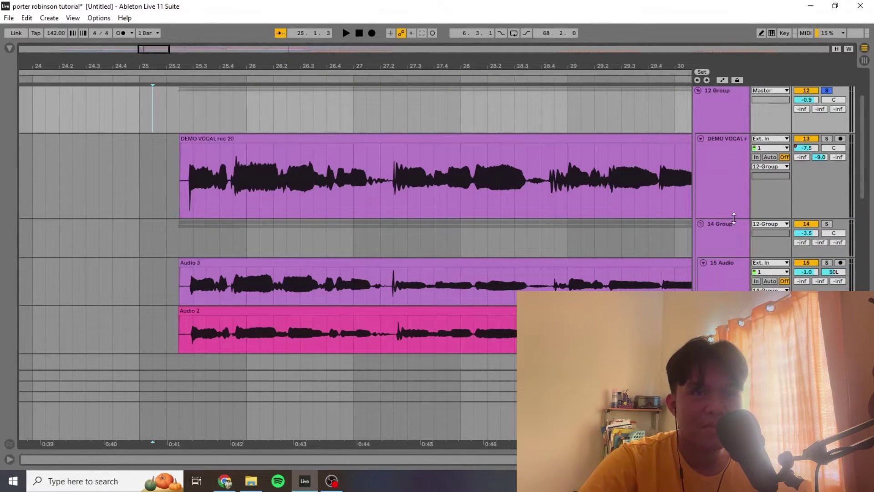
drag(734, 217, 722, 192)
click(171, 210)
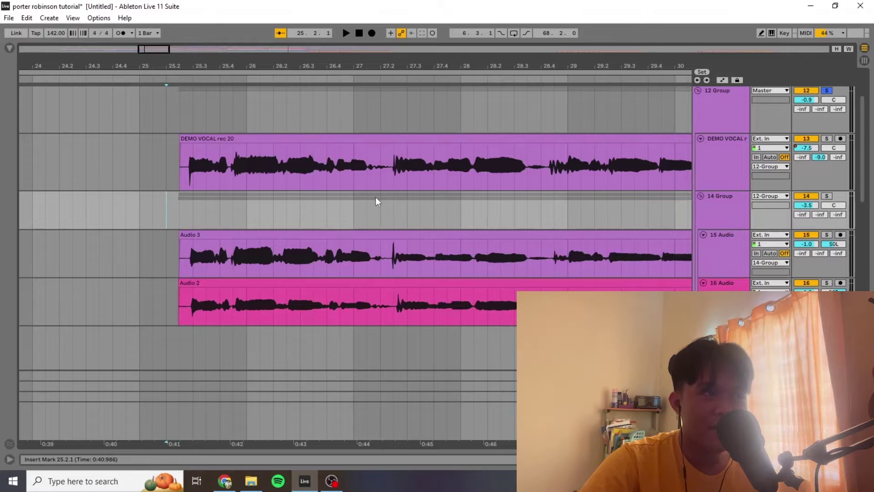
key(space)
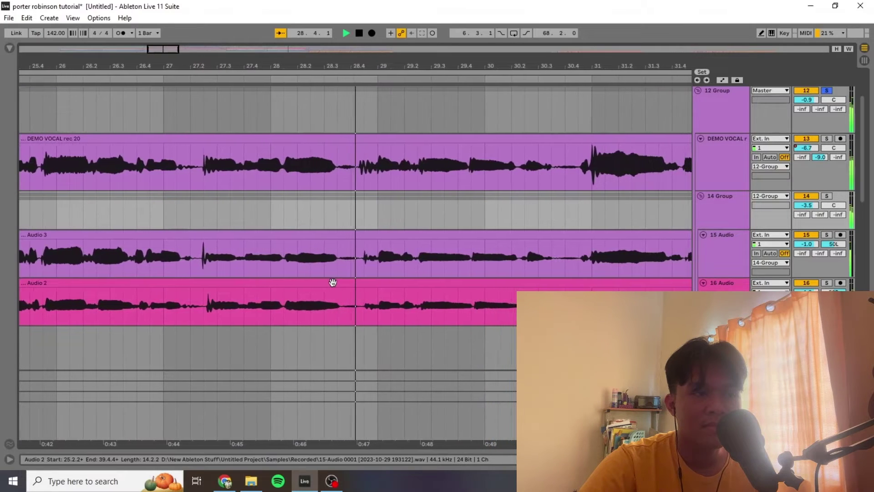
scroll(282, 271, up, 1)
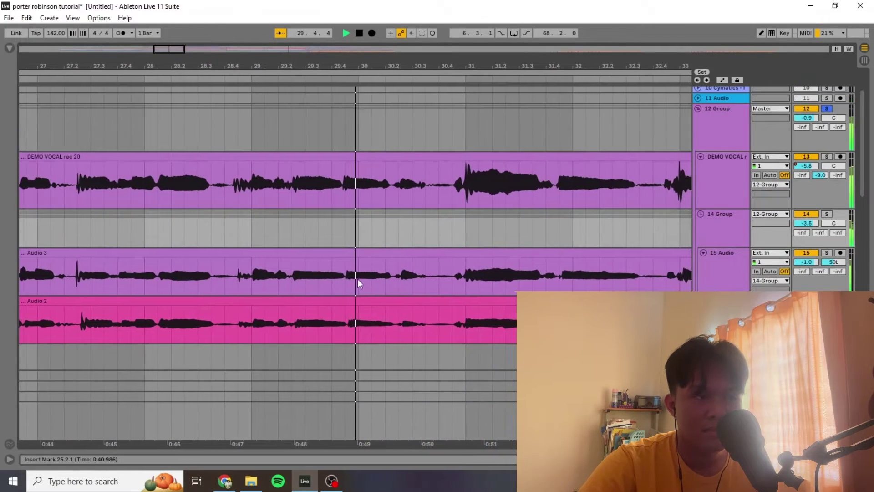
key(space)
Step: Show the device chain of the DEMO VOCAL track 13 and inspect its Pro-Q 3 equalizer curve
click(734, 190)
double_click(734, 190)
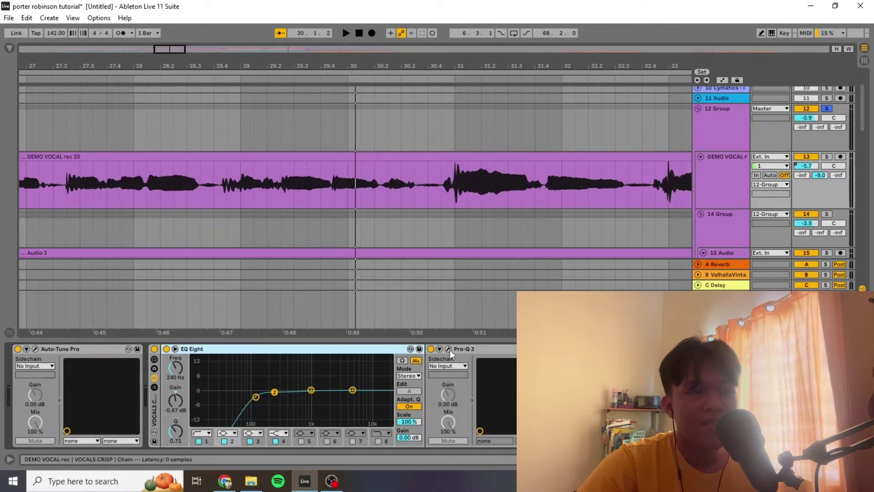
click(449, 349)
drag(382, 64, 368, 45)
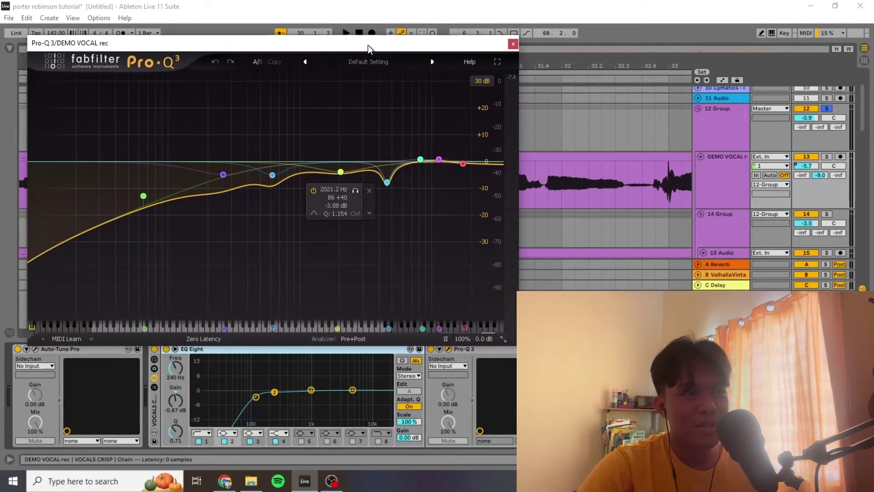
click(513, 43)
Step: Inspect the UADx LA-2A Tube Compressor settings on the DEMO VOCAL track, then close its window
click(580, 349)
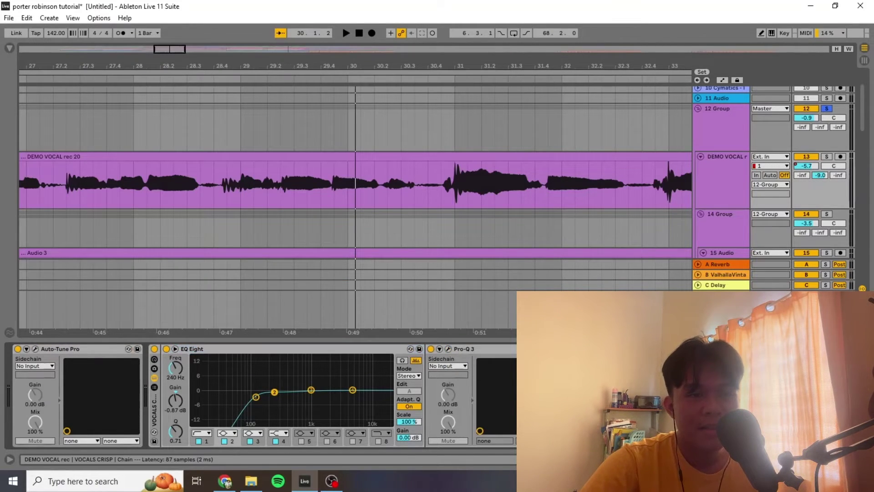
drag(265, 72, 187, 105)
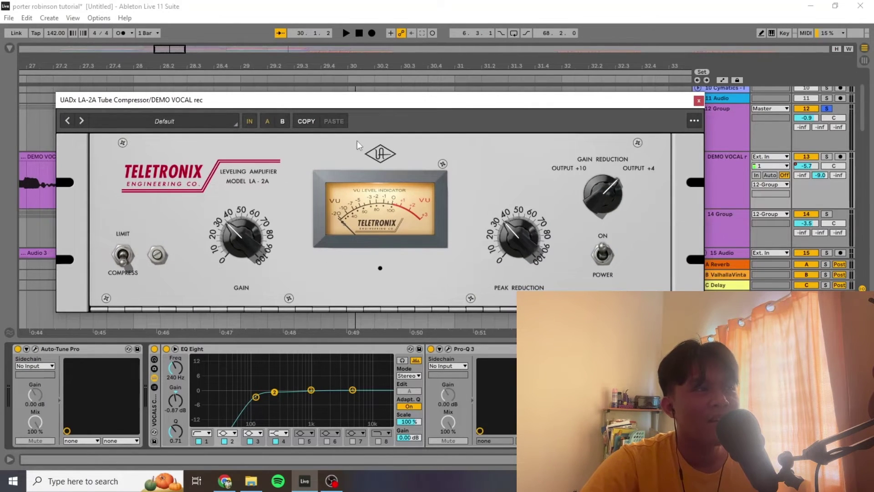
mouse_move(572, 103)
mouse_down()
mouse_move(551, 90)
mouse_move(558, 97)
mouse_up()
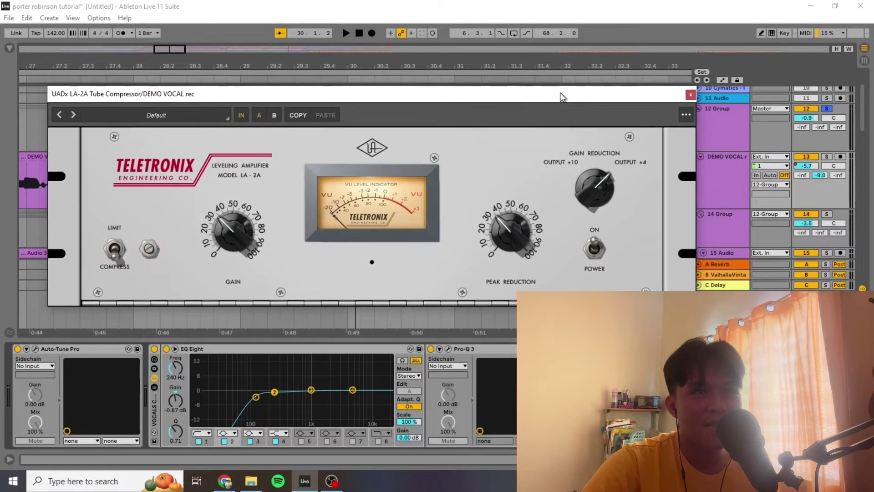
click(687, 95)
Step: Inspect the T-De-Esser and Saturn 2 plugins on the DEMO VOCAL track, closing each window
key(ctrl+alt+p)
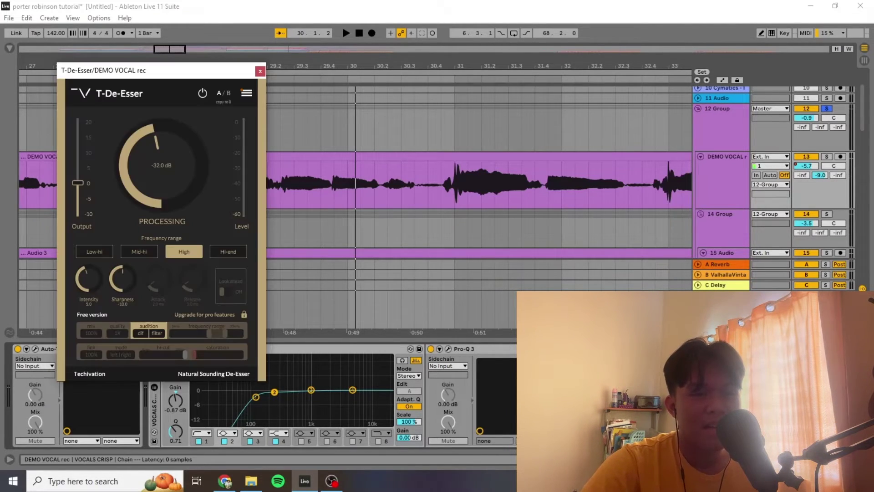
click(261, 67)
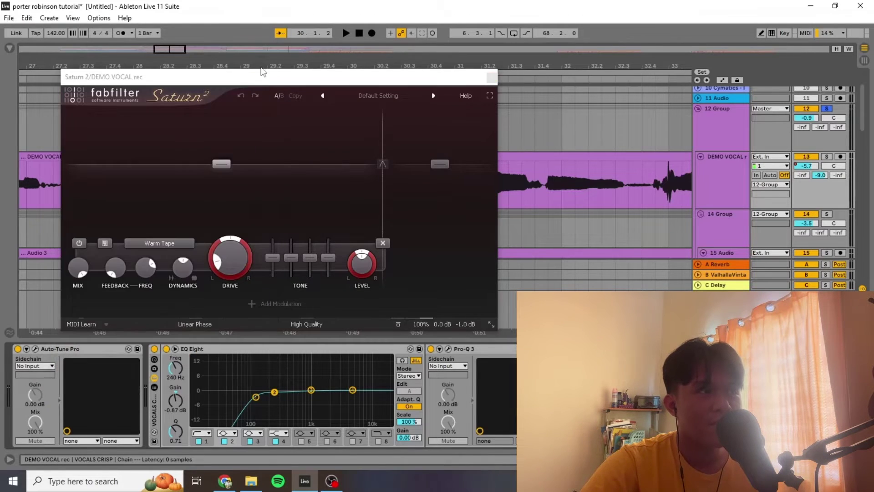
click(492, 76)
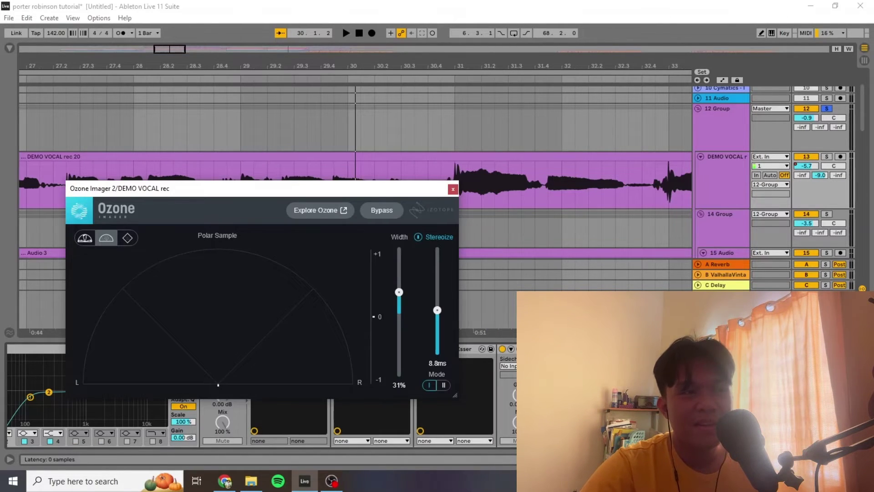
Step: Inspect the Ozone Imager 2 settings on the DEMO VOCAL track, close the plugin and unsolo the 12 Group
drag(369, 188, 470, 89)
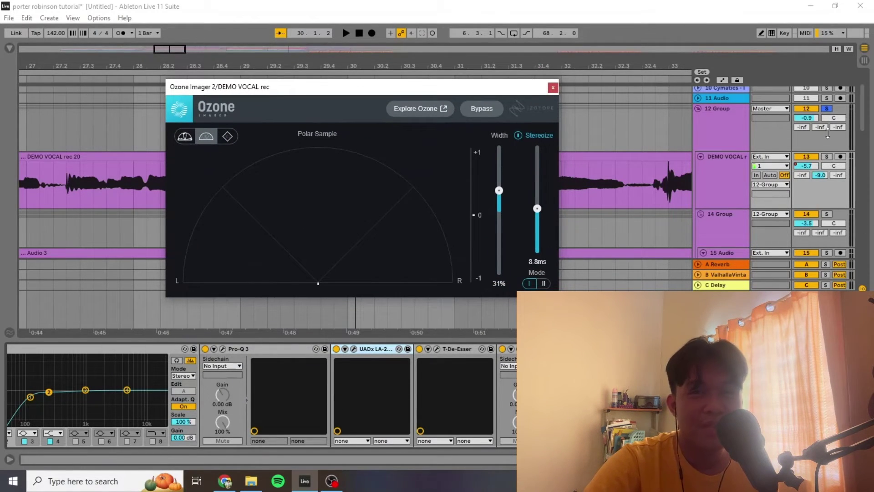
click(828, 109)
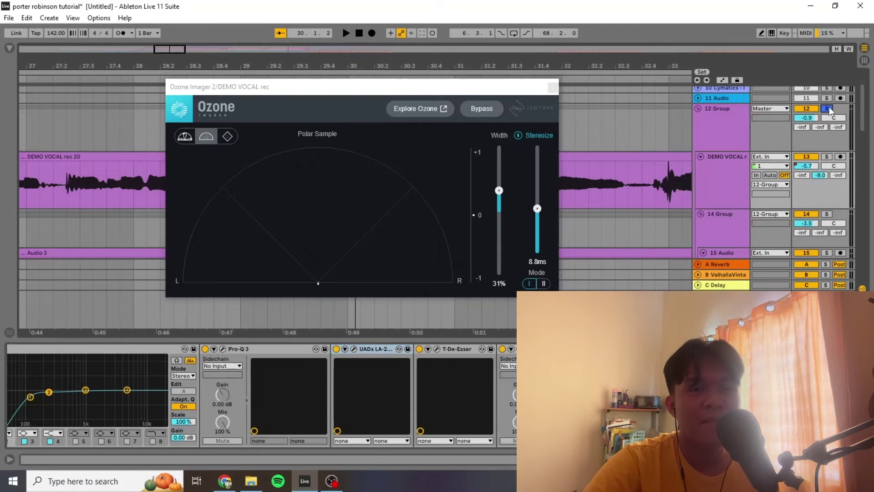
click(554, 88)
Step: Solo the DEMO VOCAL track 17 and play it from its first clip after bar 41
scroll(364, 197, down, 10)
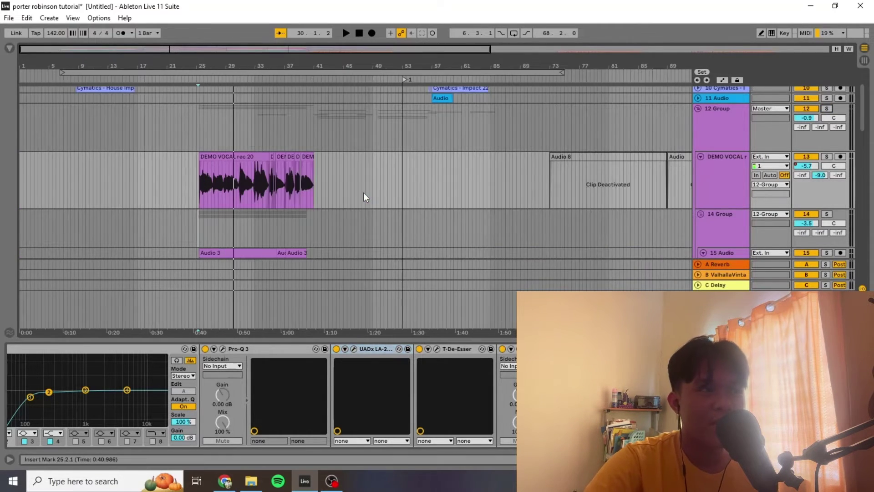
scroll(314, 214, down, 4)
scroll(313, 214, up, 5)
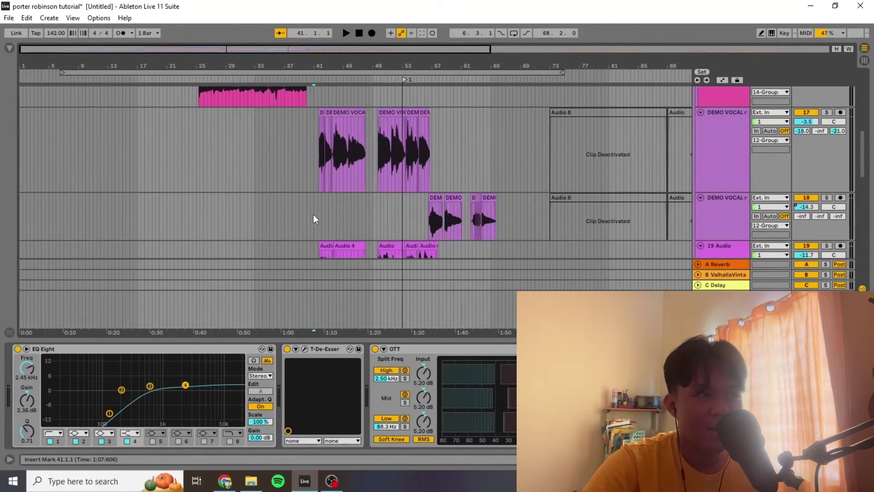
click(314, 214)
scroll(314, 215, up, 5)
click(380, 169)
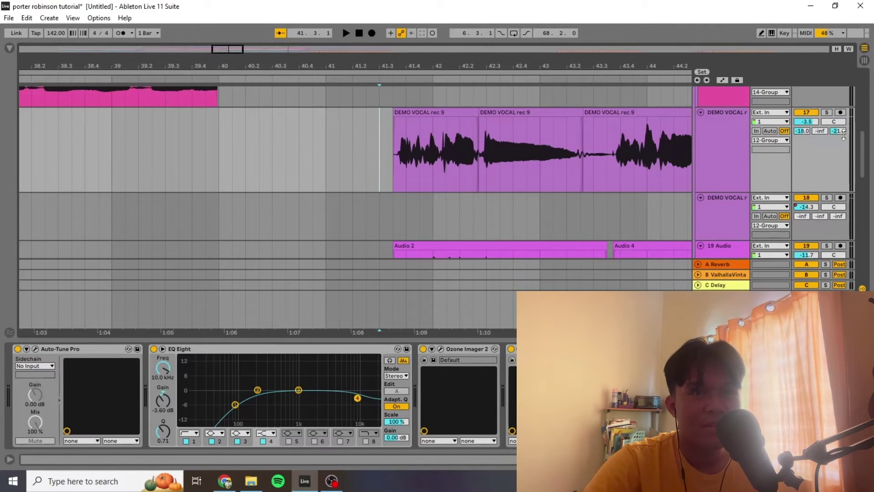
click(826, 112)
click(708, 146)
click(386, 158)
key(space)
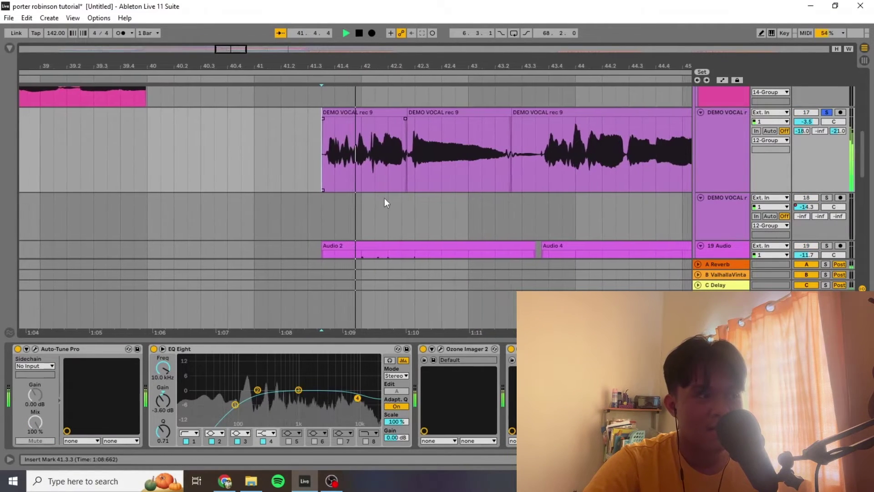
Step: Set Ozone Imager 2 on track 17 to 77% width and 17.1 ms Stereoize, and inspect LittleAlterBoy before closing both windows
scroll(385, 200, up, 1)
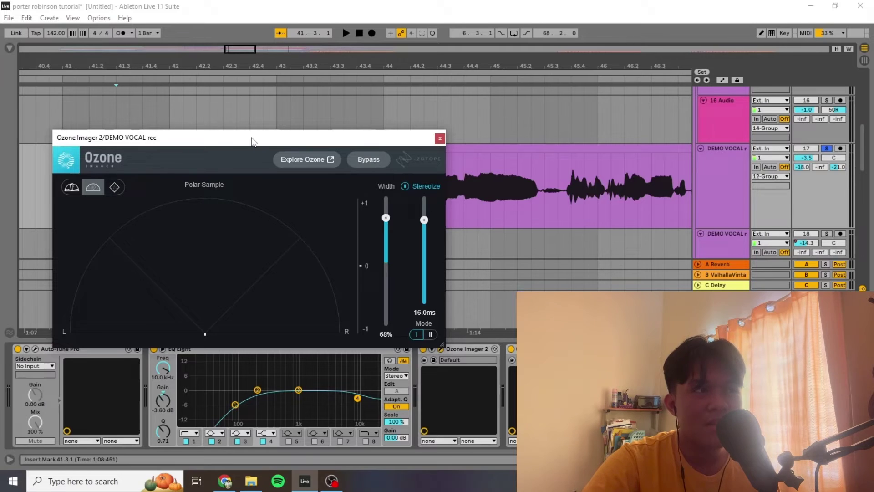
drag(253, 141, 296, 114)
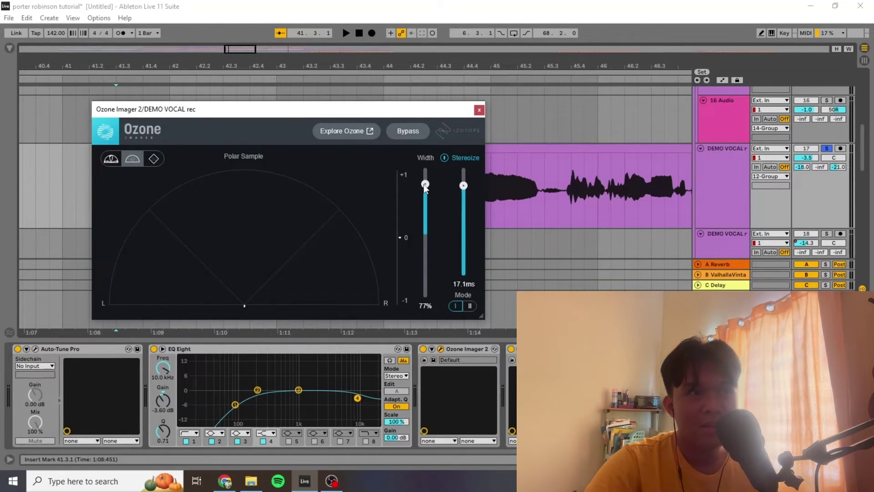
click(529, 348)
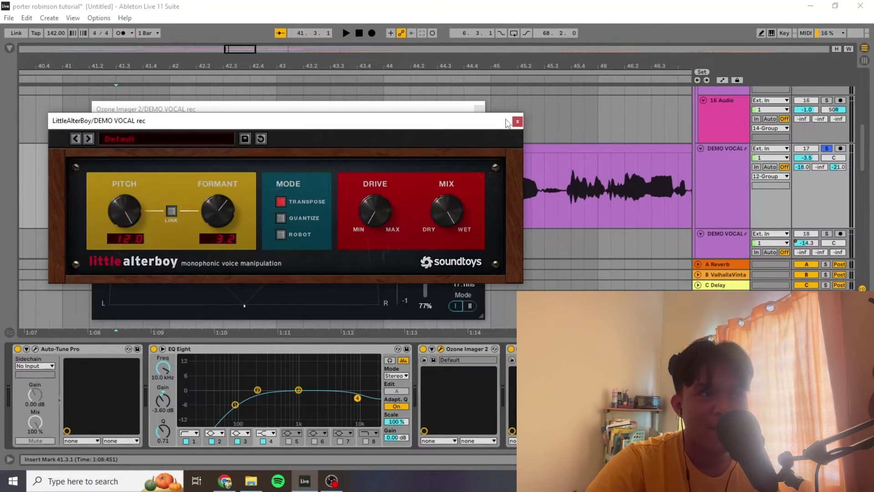
scroll(262, 396, right, 3)
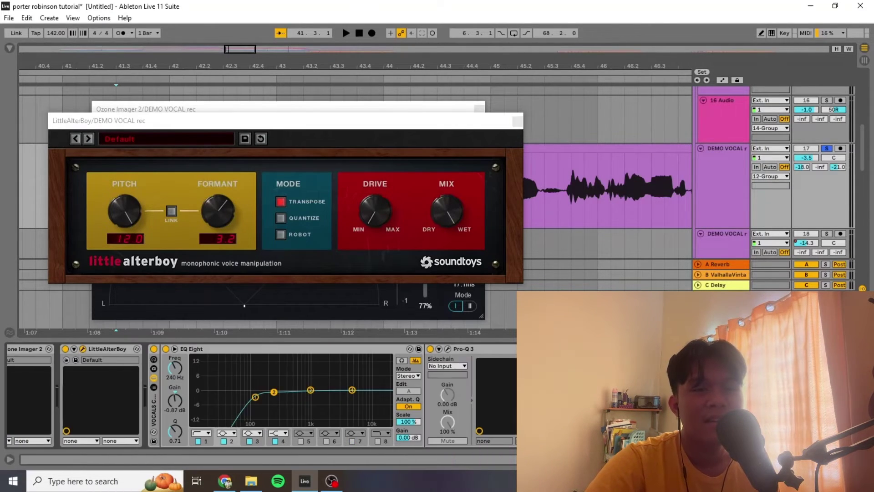
scroll(187, 399, left, 3)
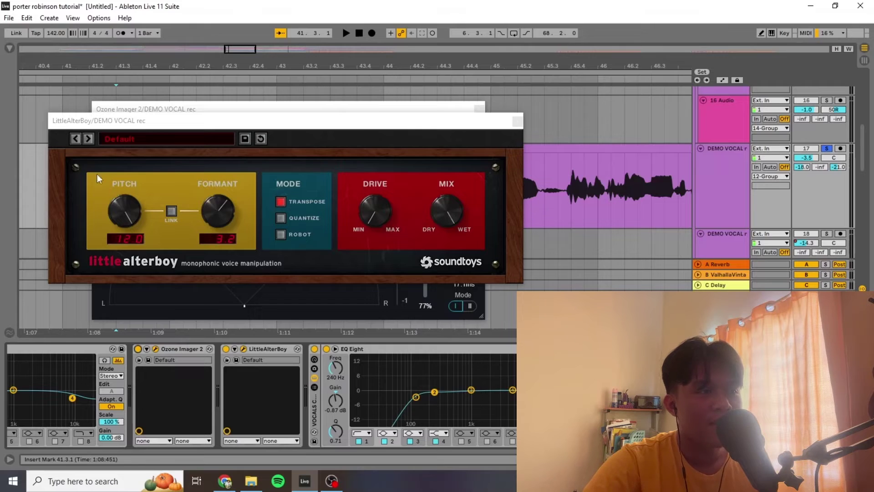
click(126, 217)
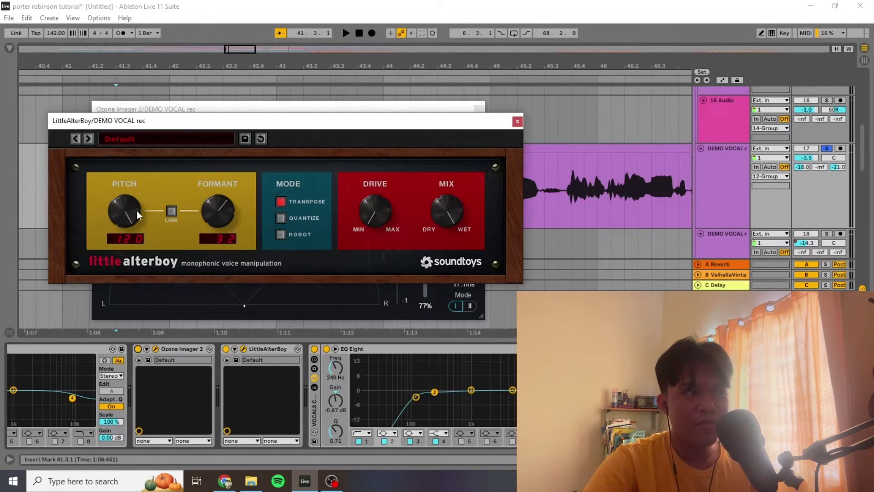
click(517, 122)
click(479, 109)
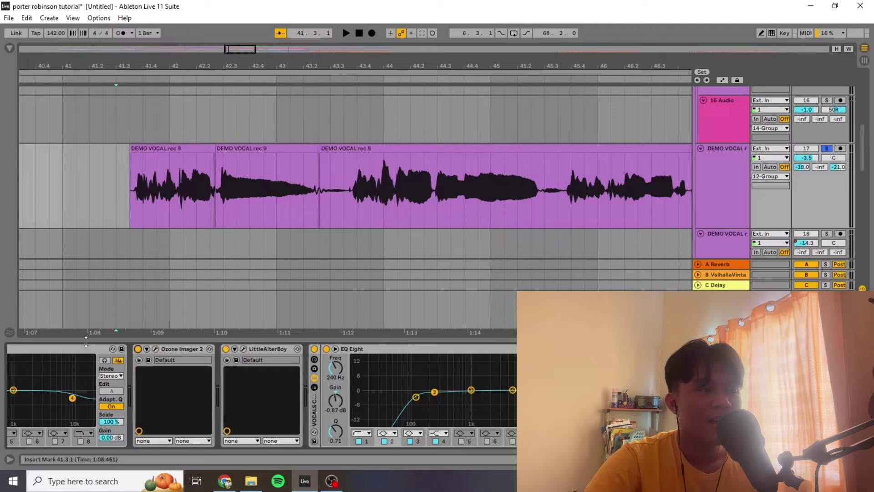
Step: Play the soloed DEMO VOCAL track 17 while switching Ozone Imager 2 off and on to compare the sound
click(138, 349)
click(131, 185)
key(space)
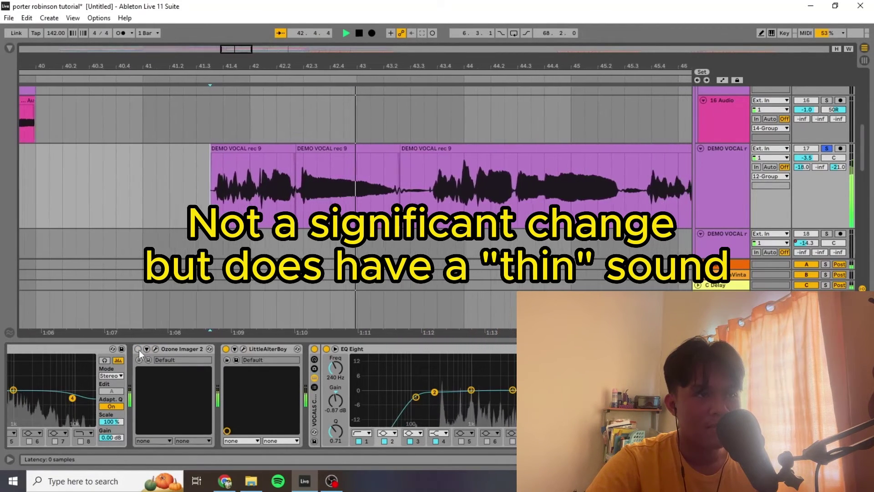
key(space)
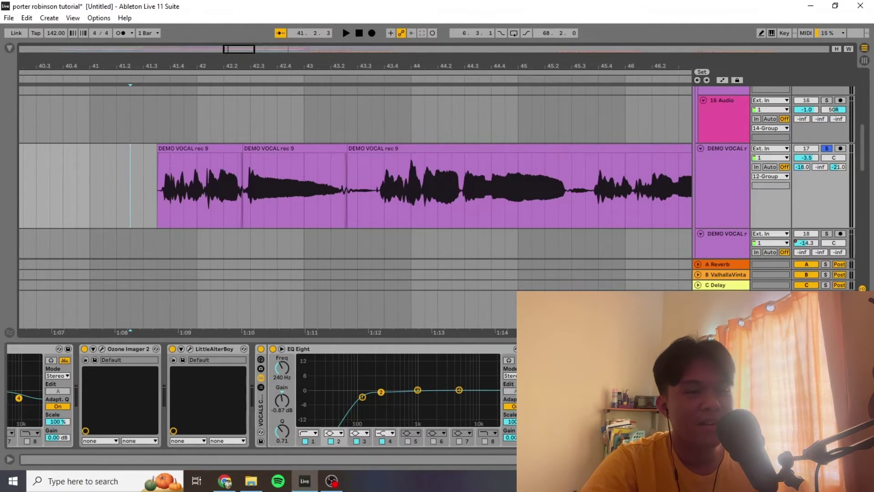
Step: Inspect the Pro-Q 3 equalizer curve in the track 17 device chain, then close its window
scroll(449, 348, right, 3)
click(449, 348)
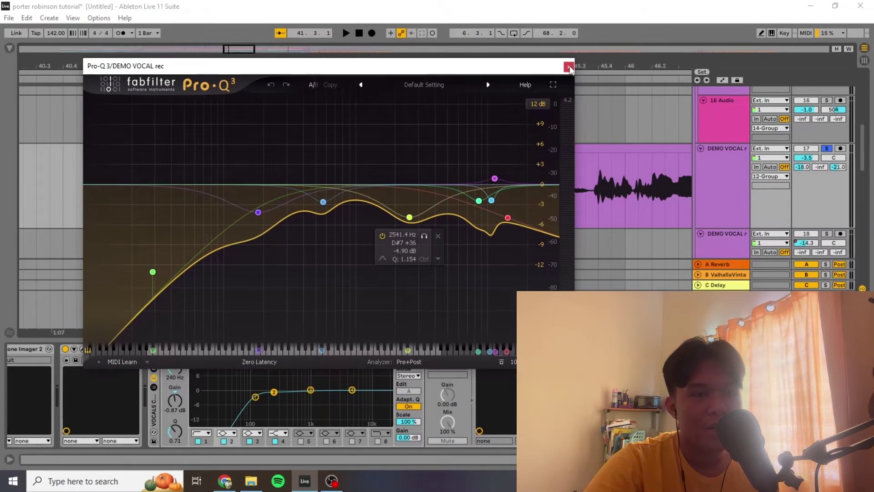
click(569, 66)
scroll(261, 395, right, 3)
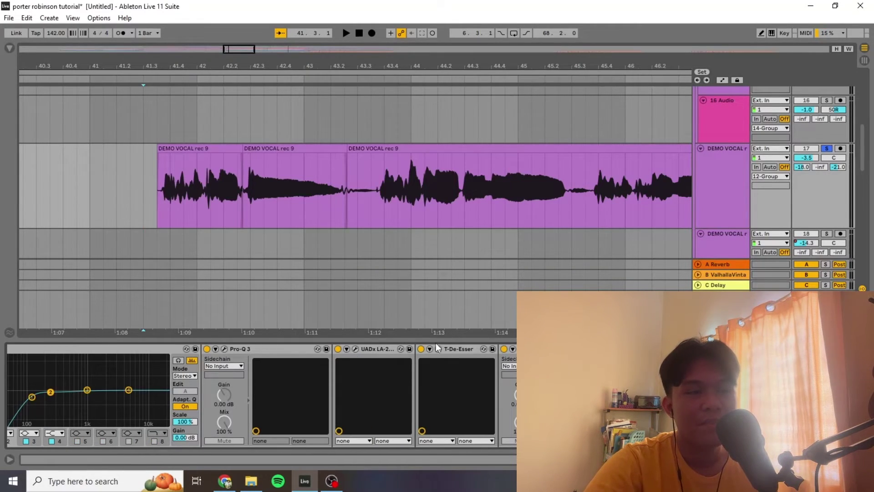
Step: Open ValhallaVintageVerb and OTT on track 17 and arrange their windows to examine the reverb and compression settings
scroll(261, 395, right, 2)
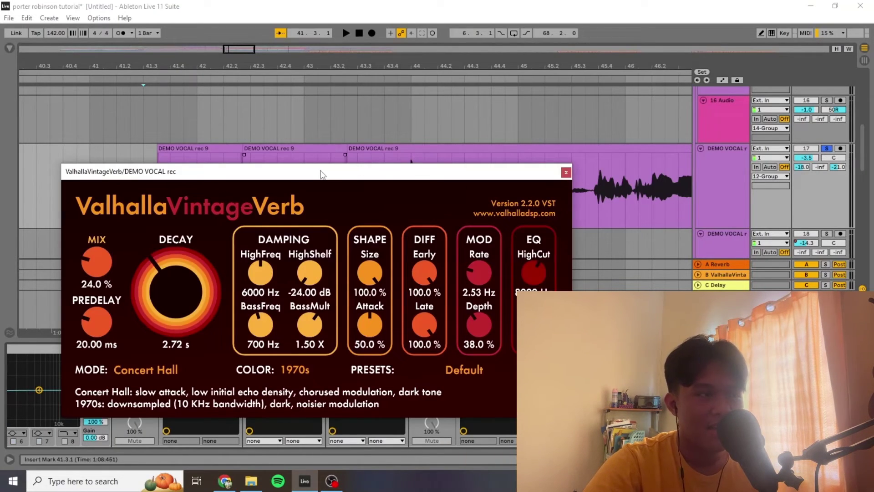
drag(411, 171, 472, 128)
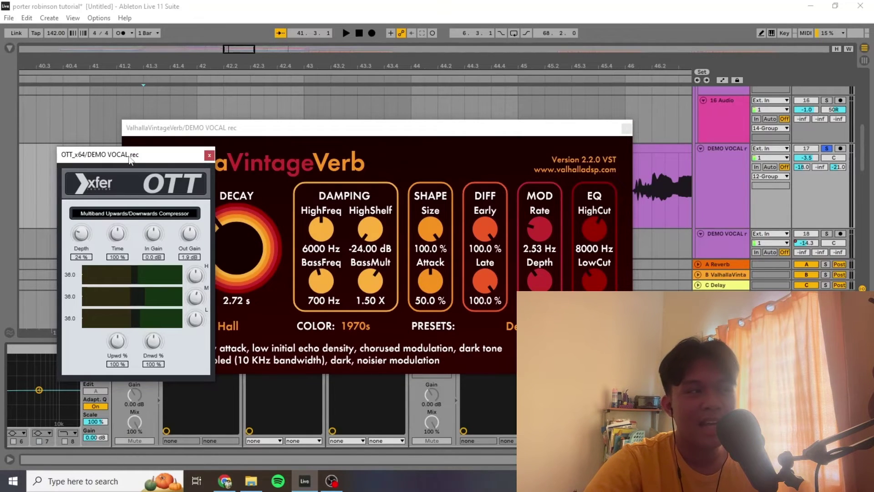
drag(131, 160, 134, 161)
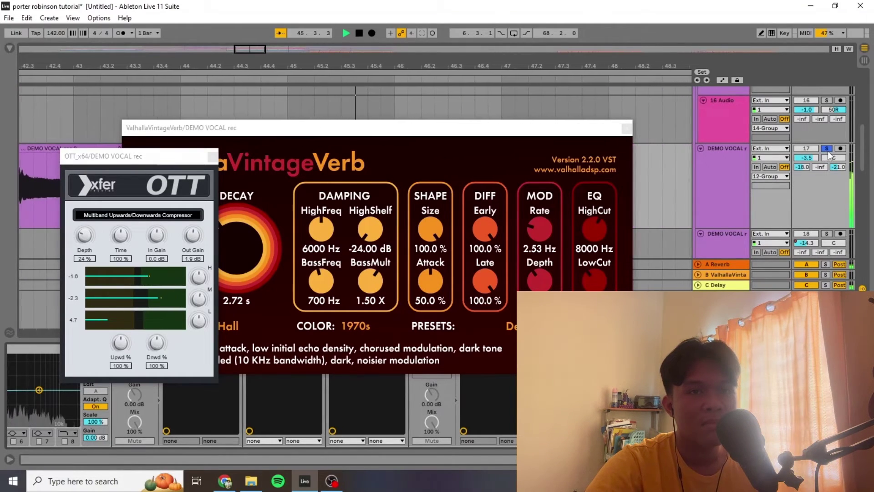
Step: Set the DEMO VOCAL track 17 volume to -3.7 dB during playback, close the ValhallaVintageVerb window and stop playback
drag(806, 157, 806, 160)
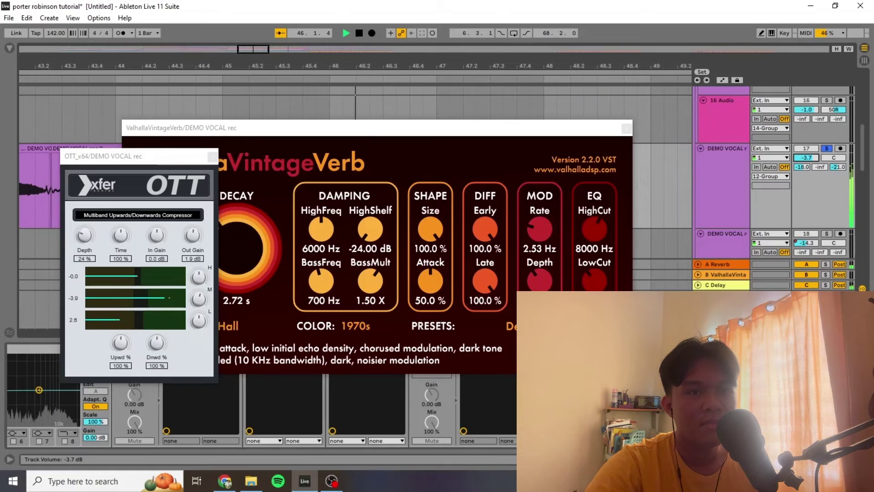
click(627, 129)
scroll(561, 163, down, 2)
key(space)
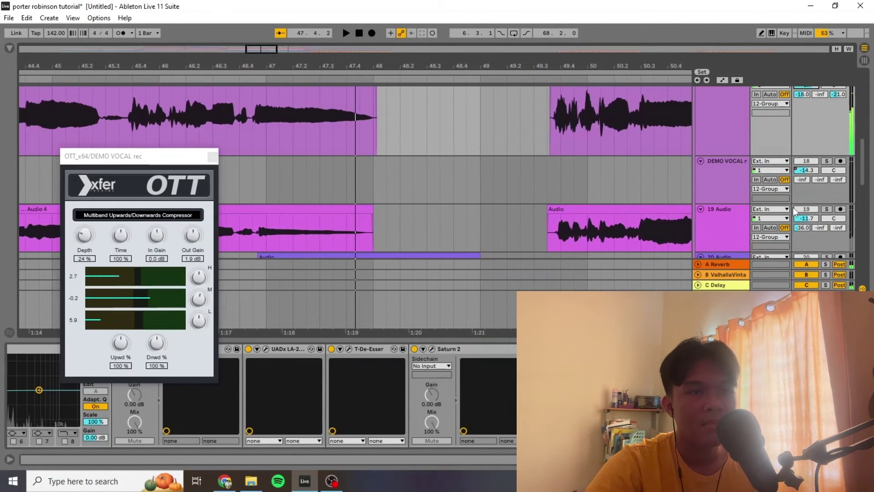
Step: Solo the 19 Audio track and play it from the start of its Audio 2 clip
click(827, 210)
scroll(288, 226, left, 10)
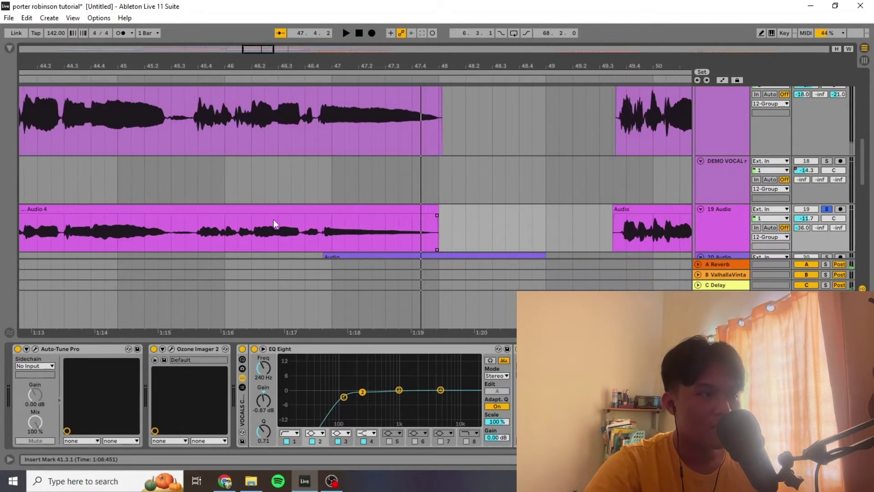
click(185, 228)
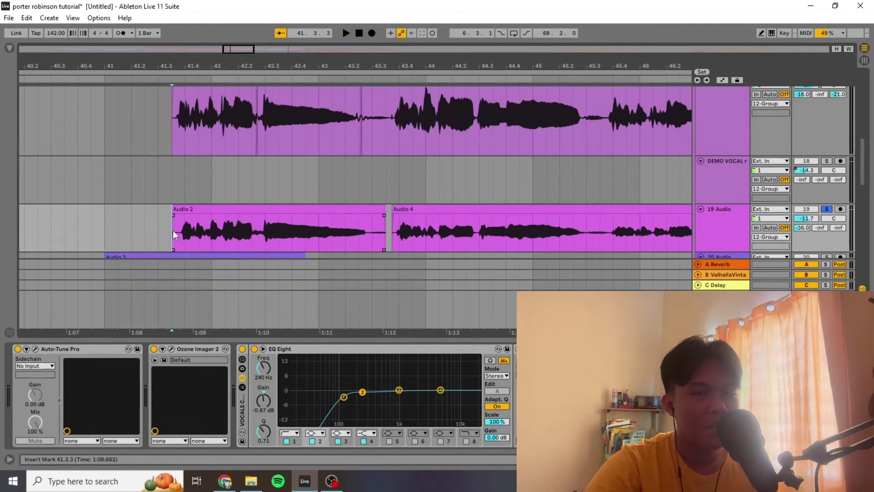
key(space)
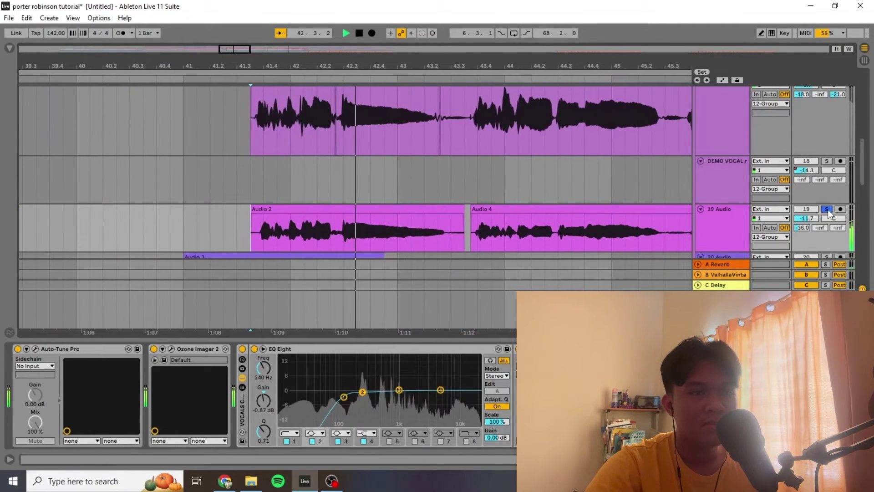
Step: Solo the 20 Audio track and play its clip that starts just before bar 47
scroll(774, 226, down, 2)
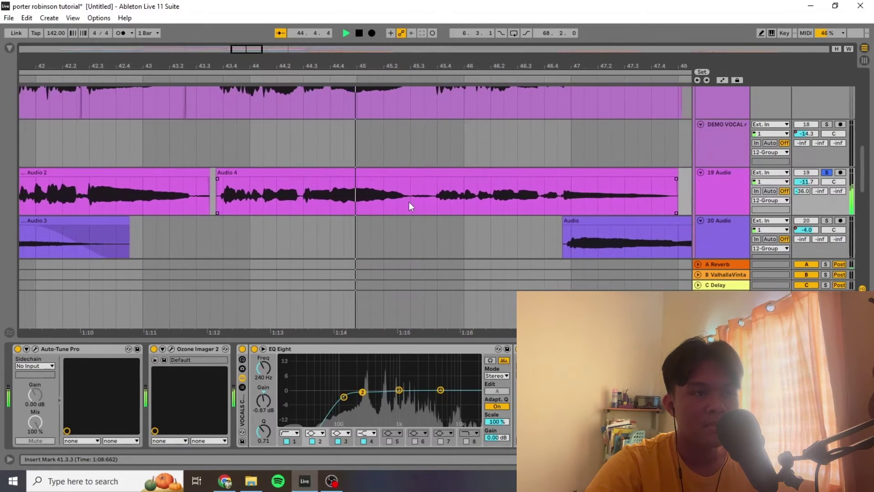
click(545, 236)
key(space)
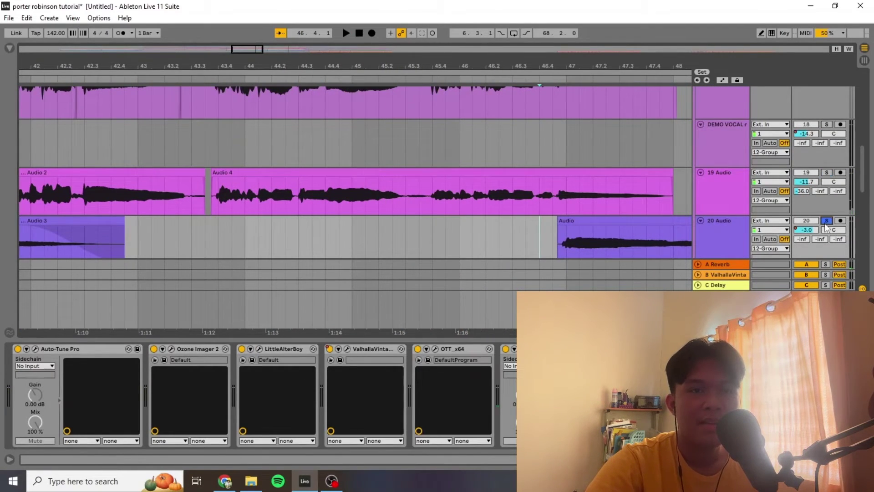
key(space)
scroll(499, 234, down, 2)
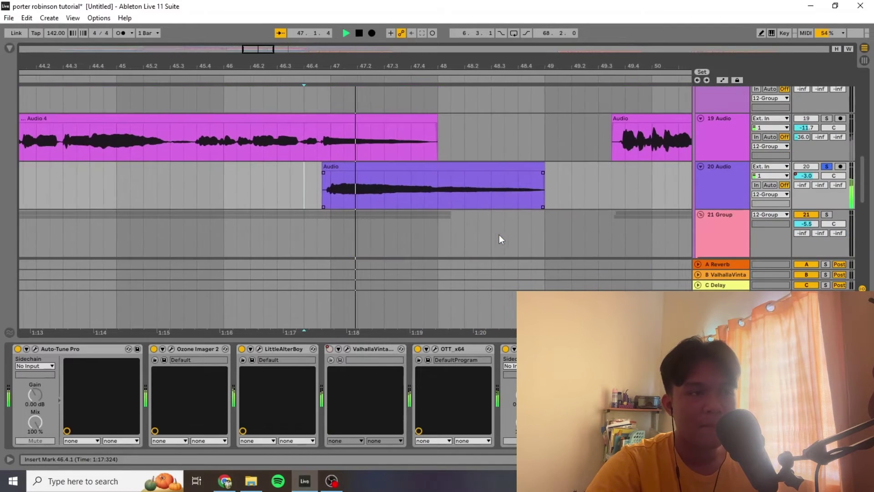
Step: Play the earlier 20 Audio clips, first from bar 41 and again from the clip at bar 33
scroll(551, 220, down, 3)
click(152, 190)
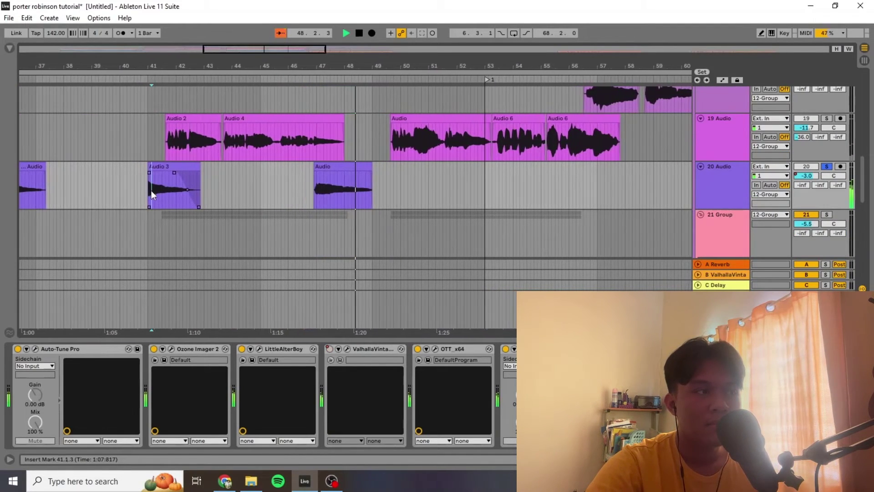
key(space)
key(space)
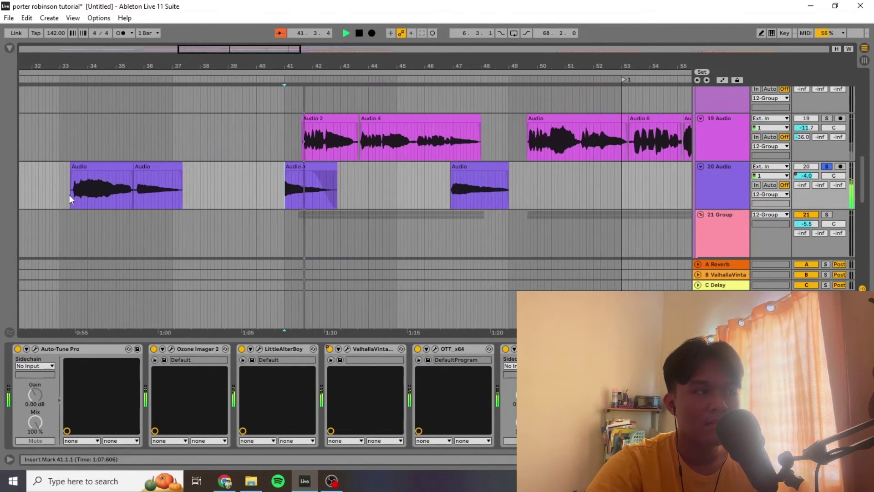
click(73, 195)
key(space)
key(space)
Step: Solo the DEMO VOCAL track 18 and play its clips from bars 56 and 62
scroll(403, 216, down, 4)
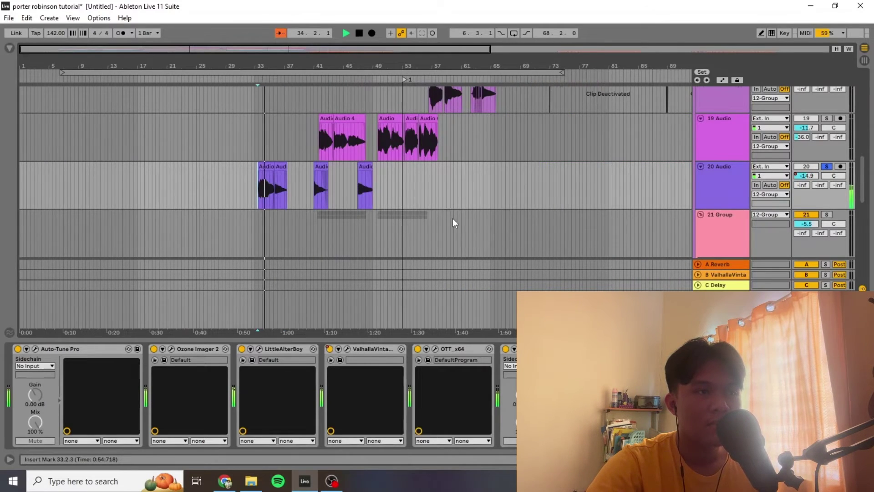
scroll(456, 220, up, 3)
scroll(431, 177, up, 8)
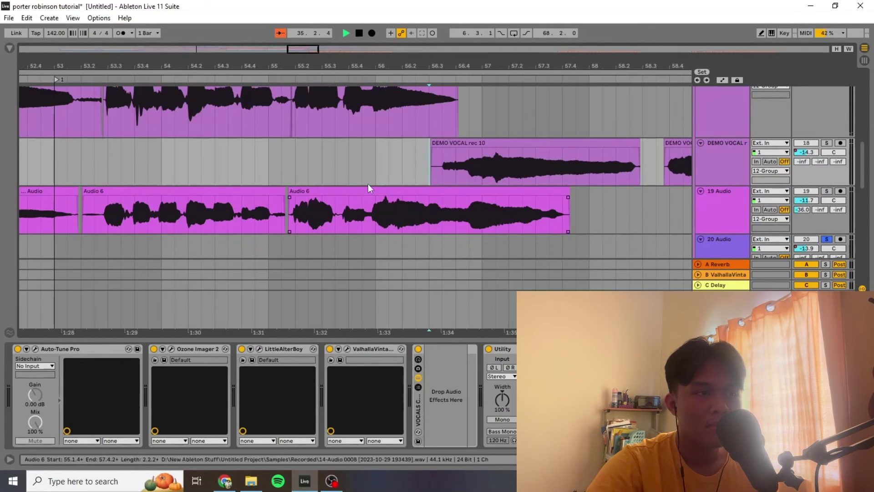
scroll(734, 175, up, 3)
click(827, 196)
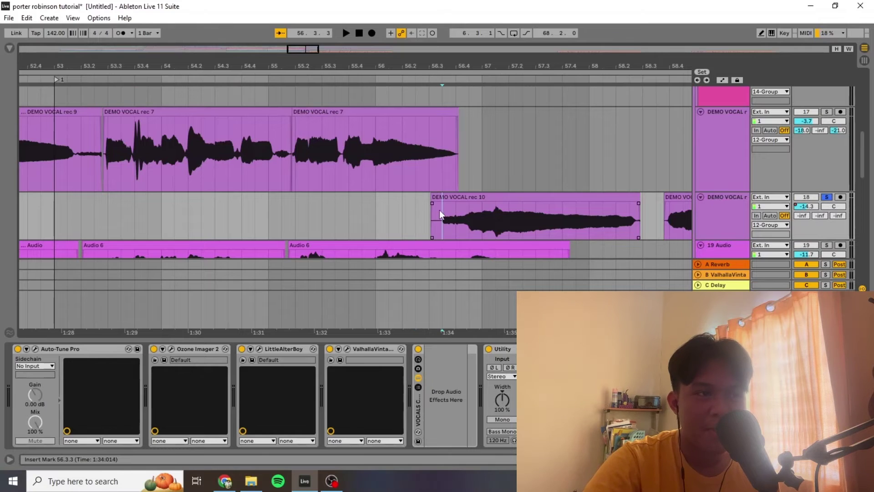
key(space)
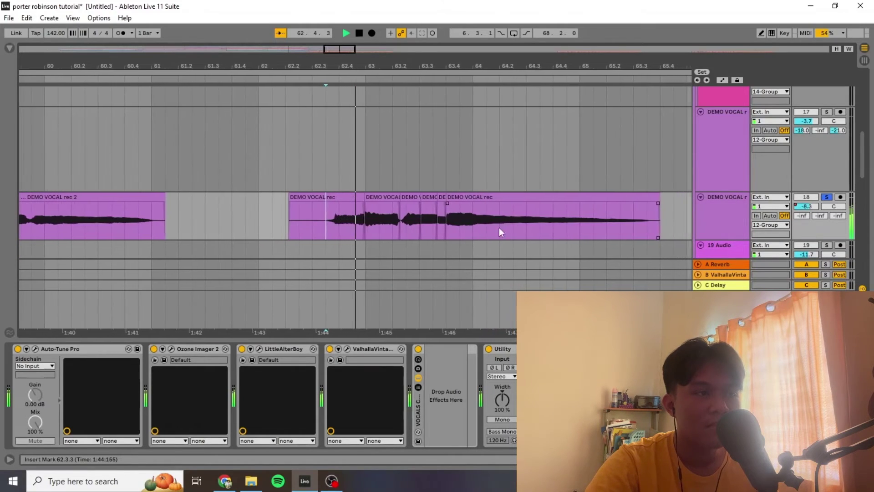
click(239, 214)
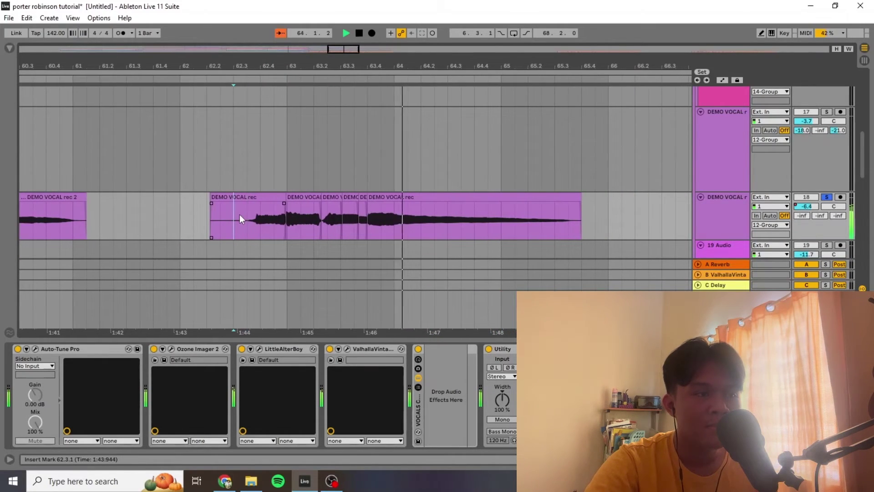
Step: Unsolo DEMO VOCAL track 18, collapse the vocal tracks and place the insert marker near bar 6 among the lower tracks
scroll(240, 215, down, 5)
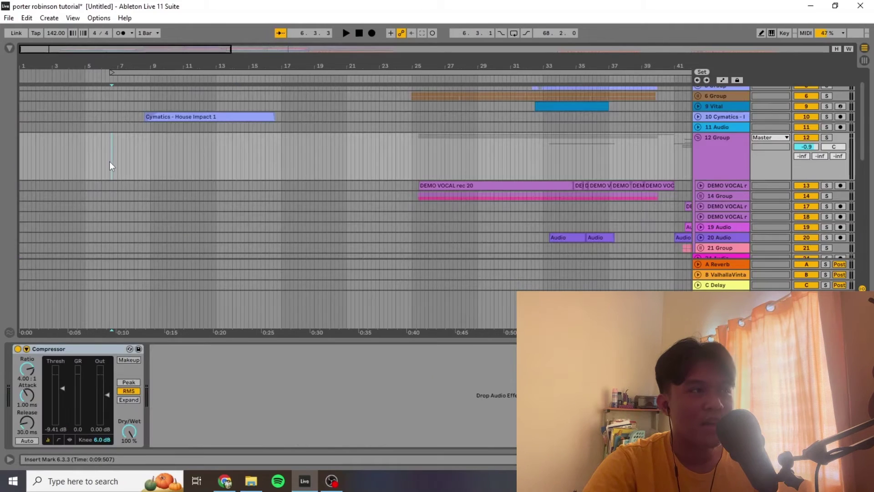
scroll(122, 181, down, 5)
click(113, 169)
scroll(122, 191, up, 3)
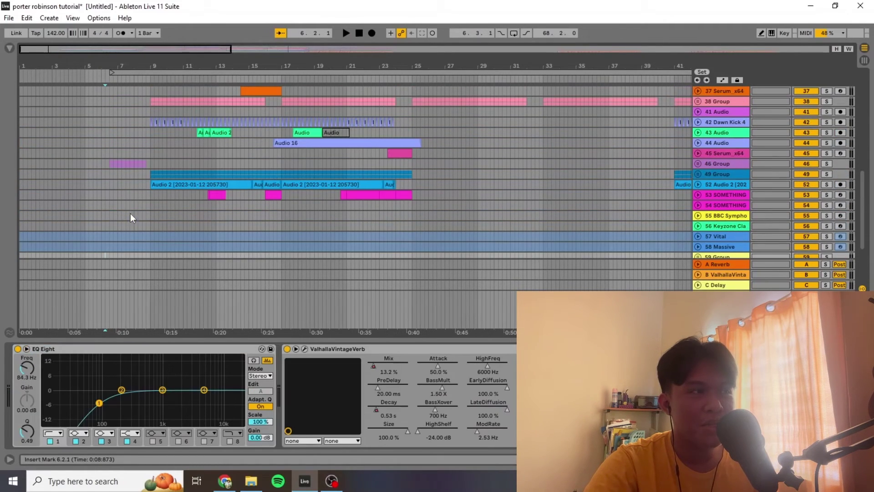
click(106, 186)
click(707, 174)
key(ctrl+a)
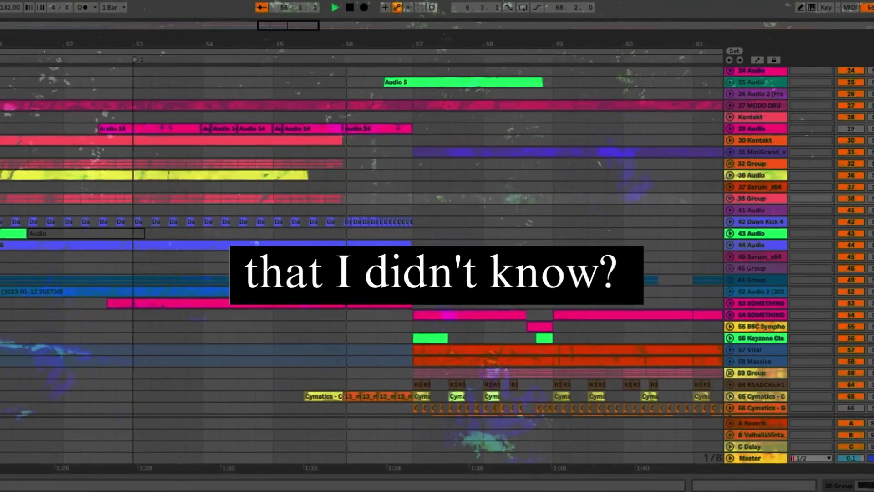
Step: Unfold the 59 Group during playback of the drop to show its Serum tracks
scroll(438, 405, down, 3)
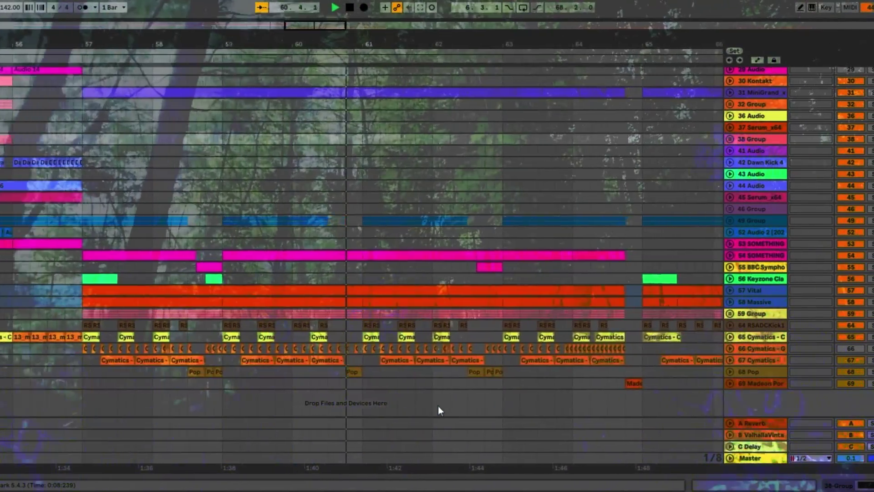
click(727, 313)
scroll(398, 271, down, 5)
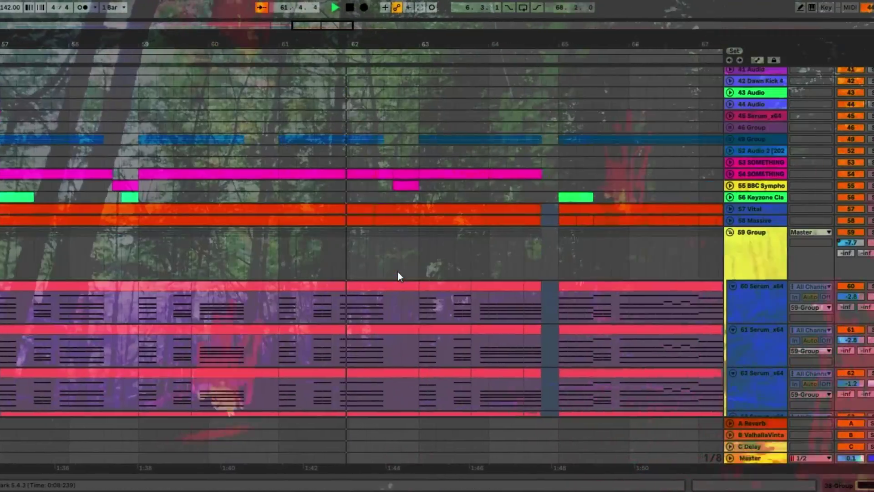